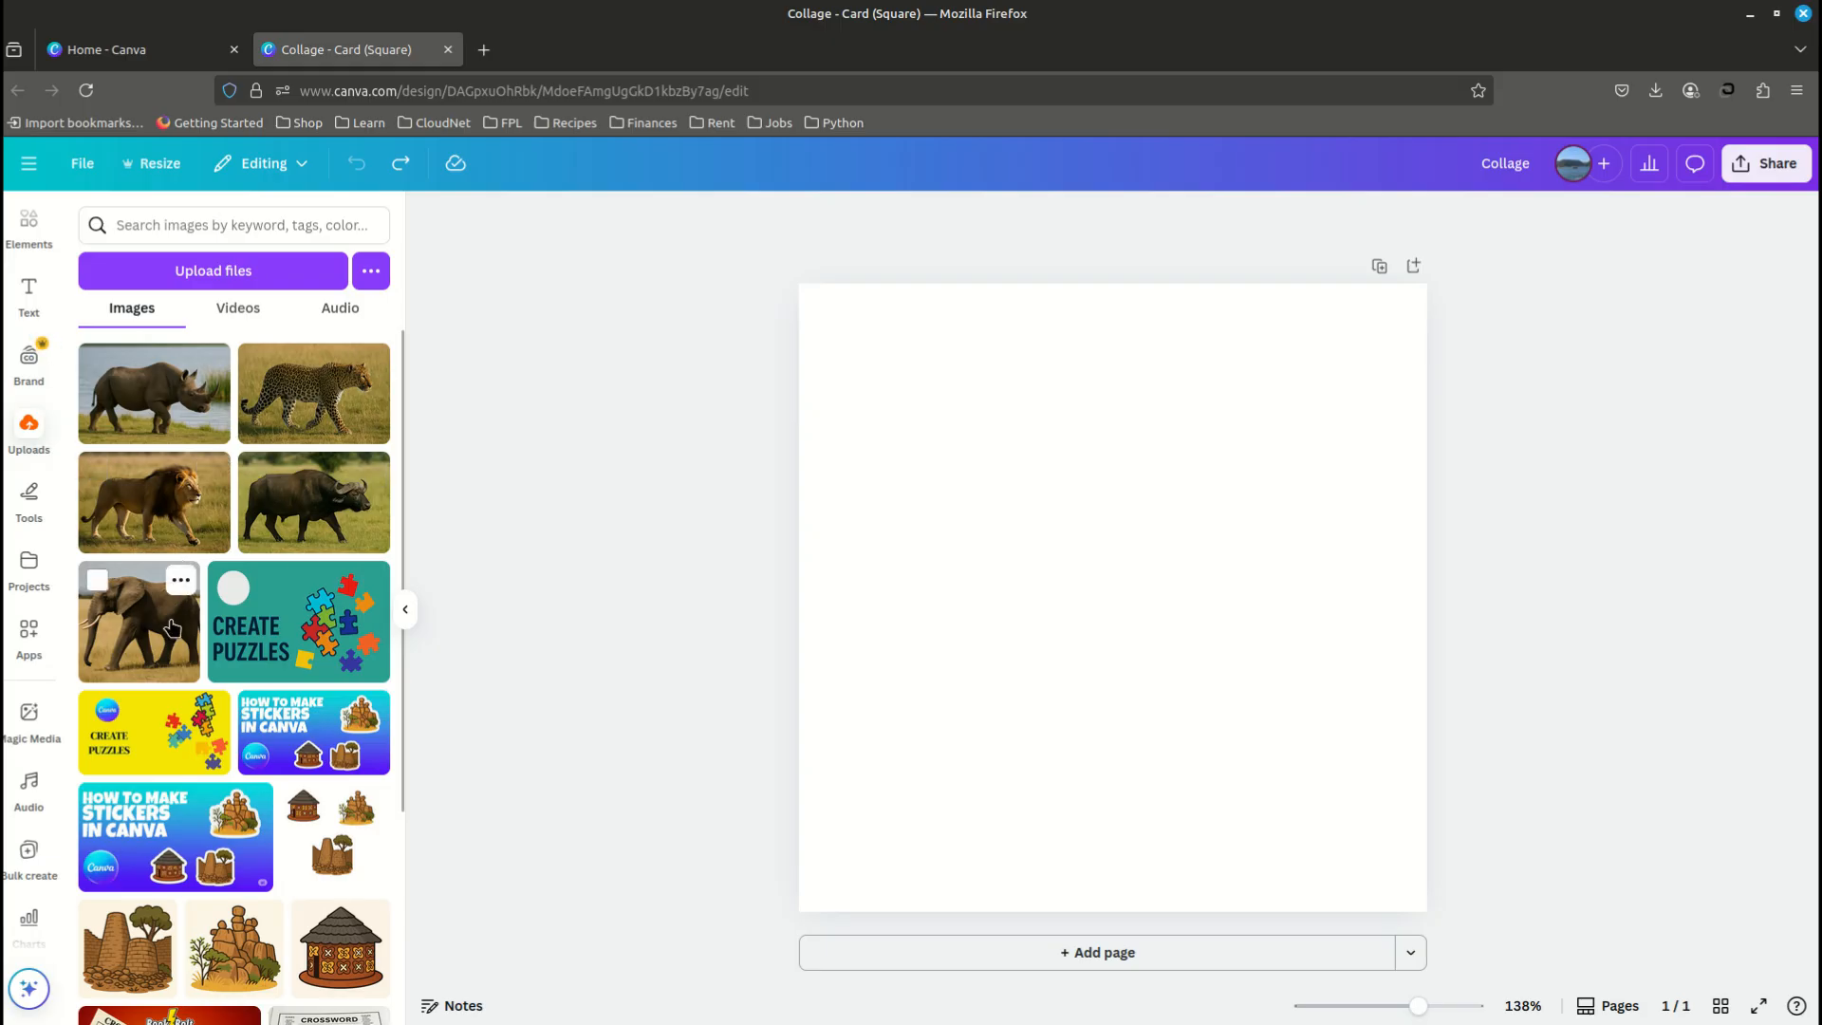
# - Add the uploaded elephant photo to the square page and enlarge it to fill the whole page
pyautogui.click(172, 628)
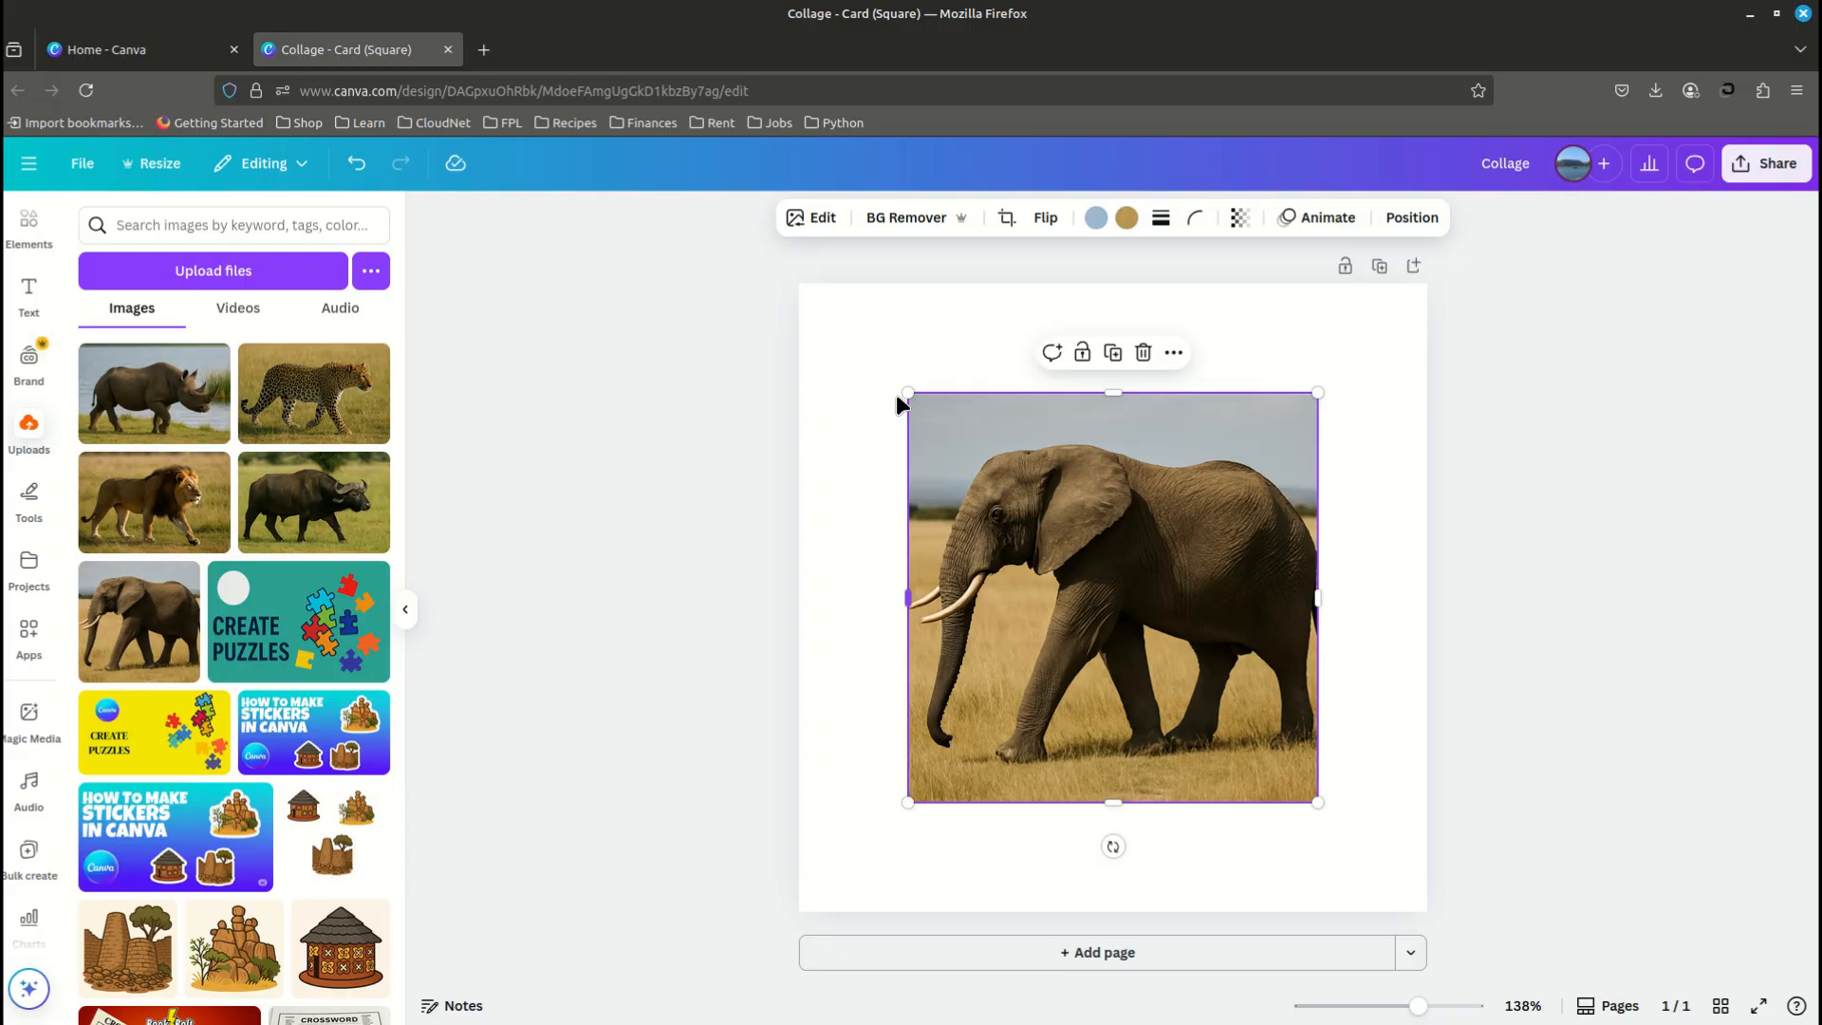
pyautogui.moveTo(904, 393); pyautogui.dragTo(743, 283)
pyautogui.click(625, 515)
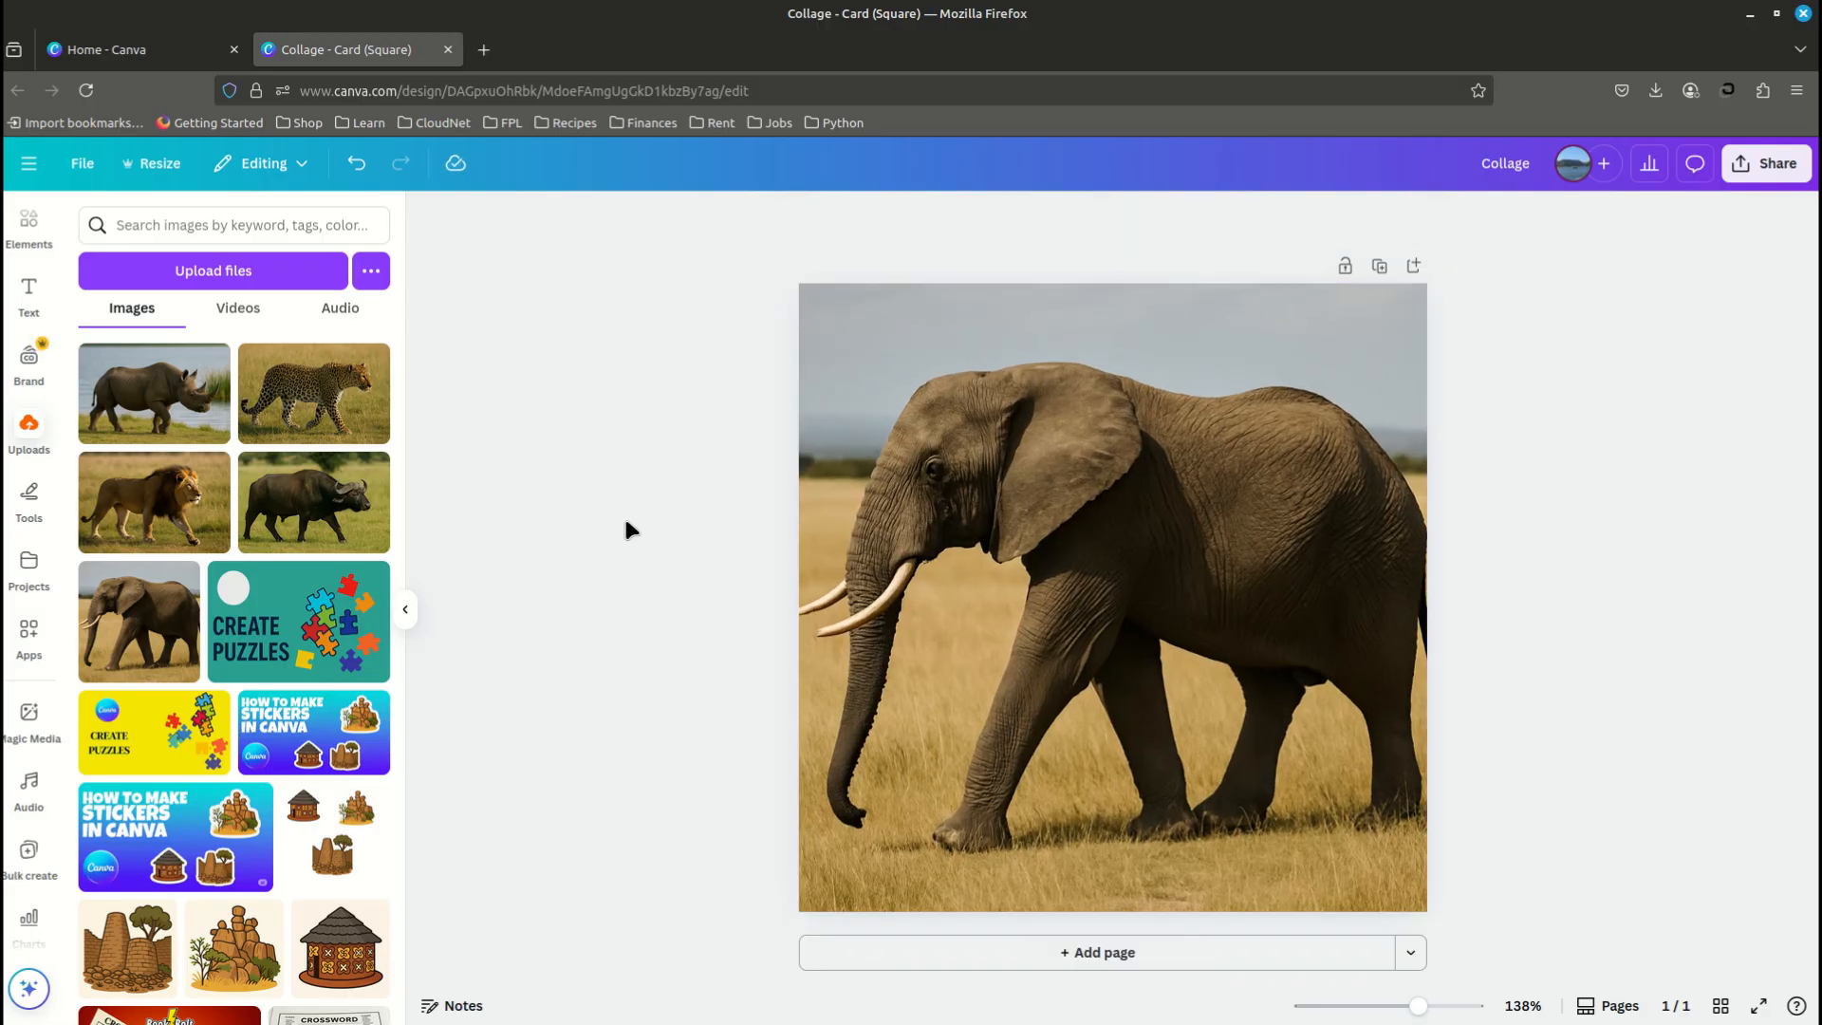
# - Give the elephant photo a solid white stroke with a weight of 20
pyautogui.click(1071, 531)
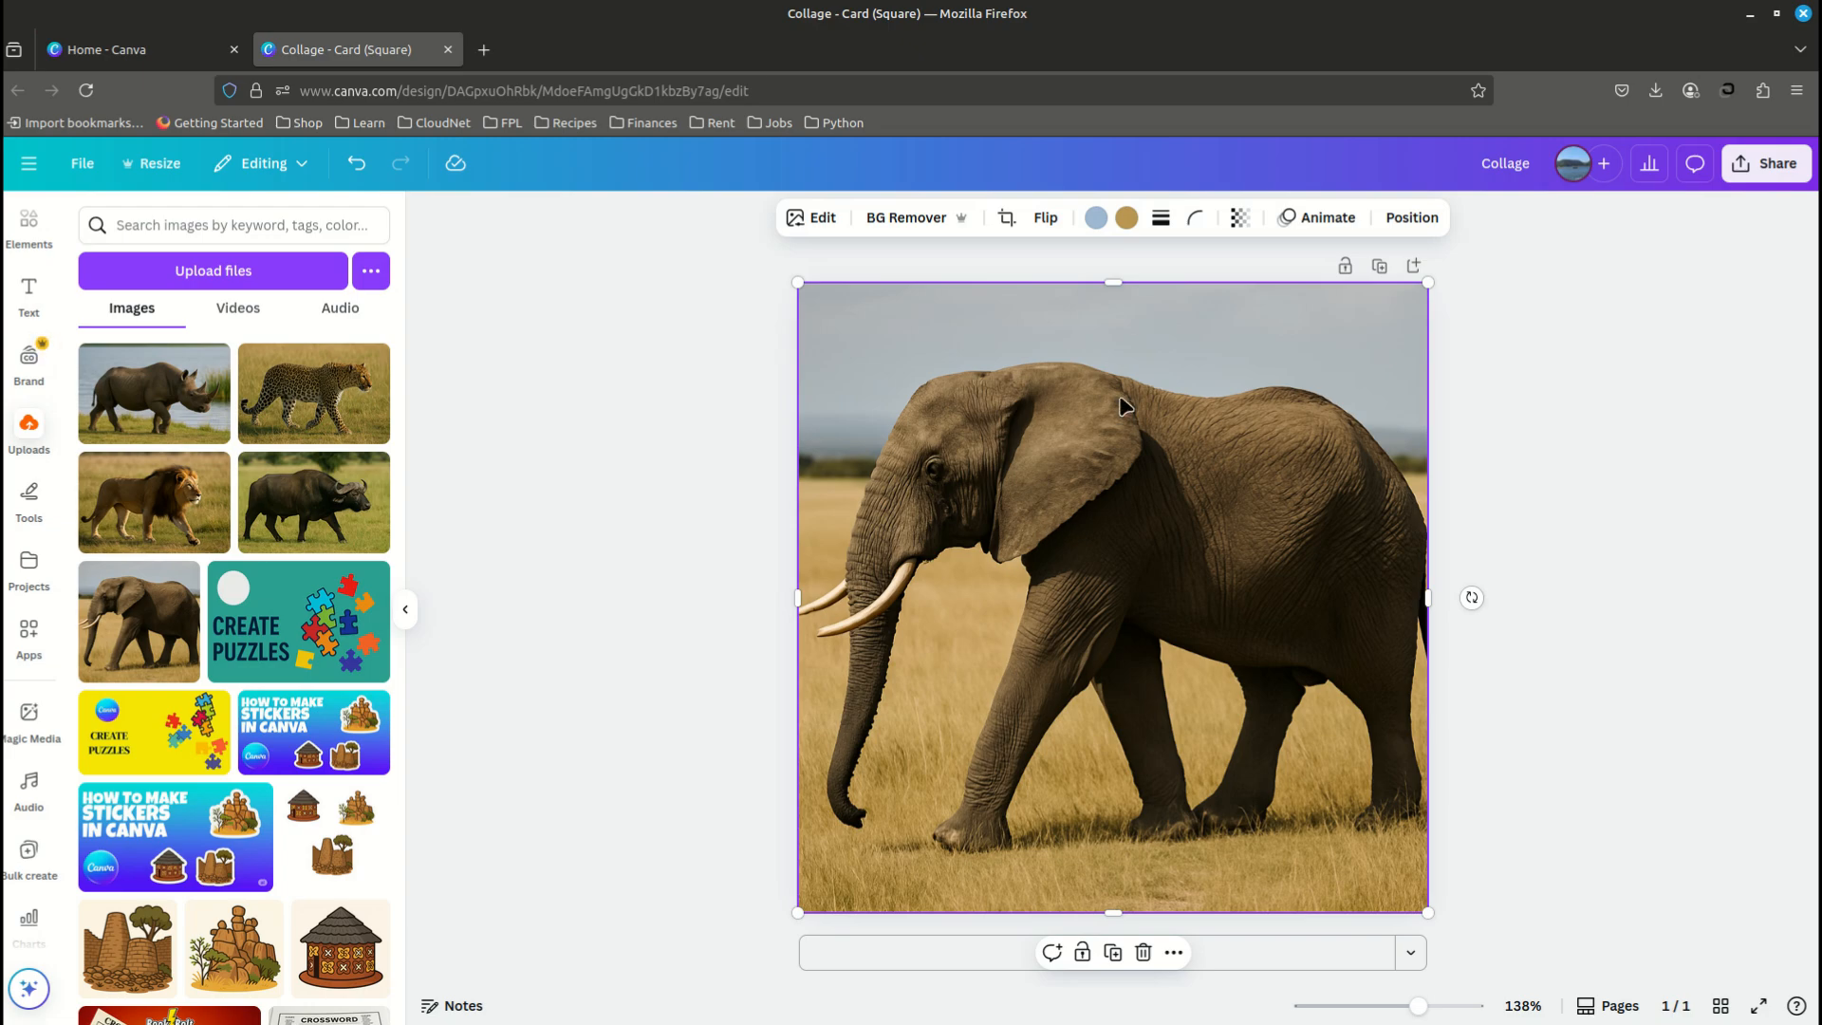
pyautogui.click(1158, 221)
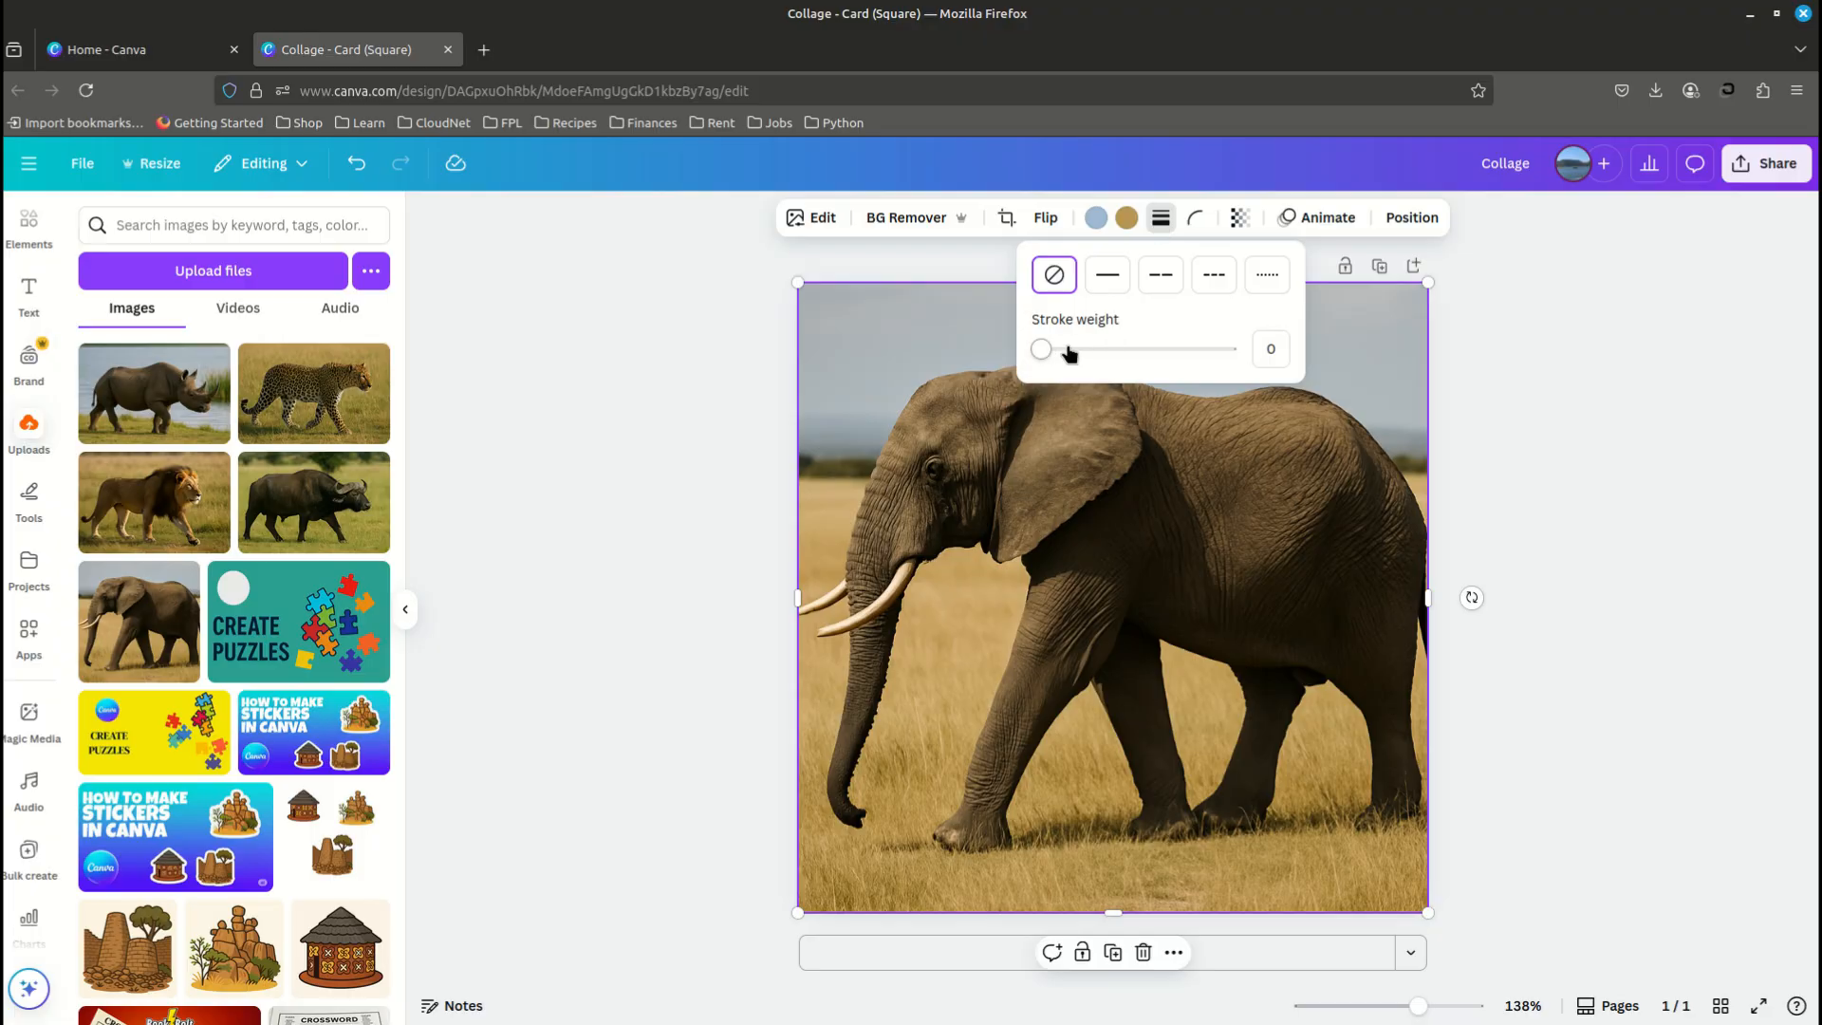
pyautogui.moveTo(1041, 349); pyautogui.dragTo(1078, 351)
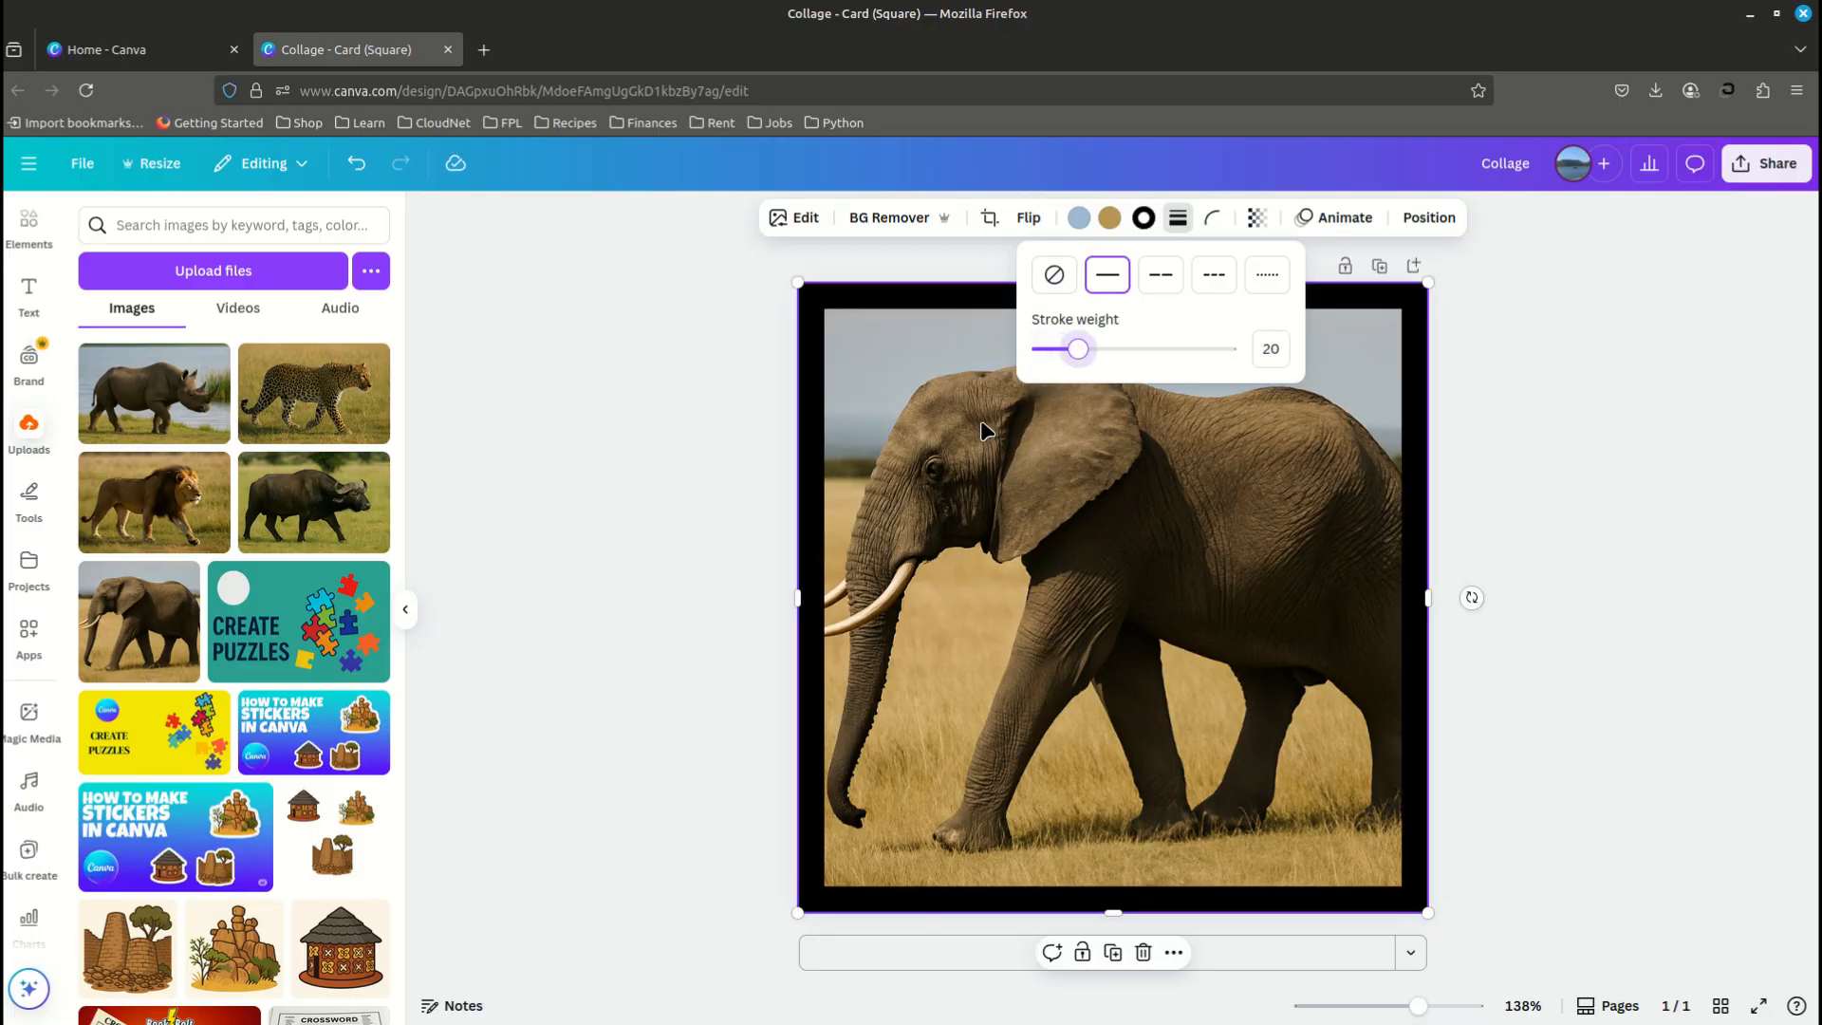
pyautogui.click(845, 387)
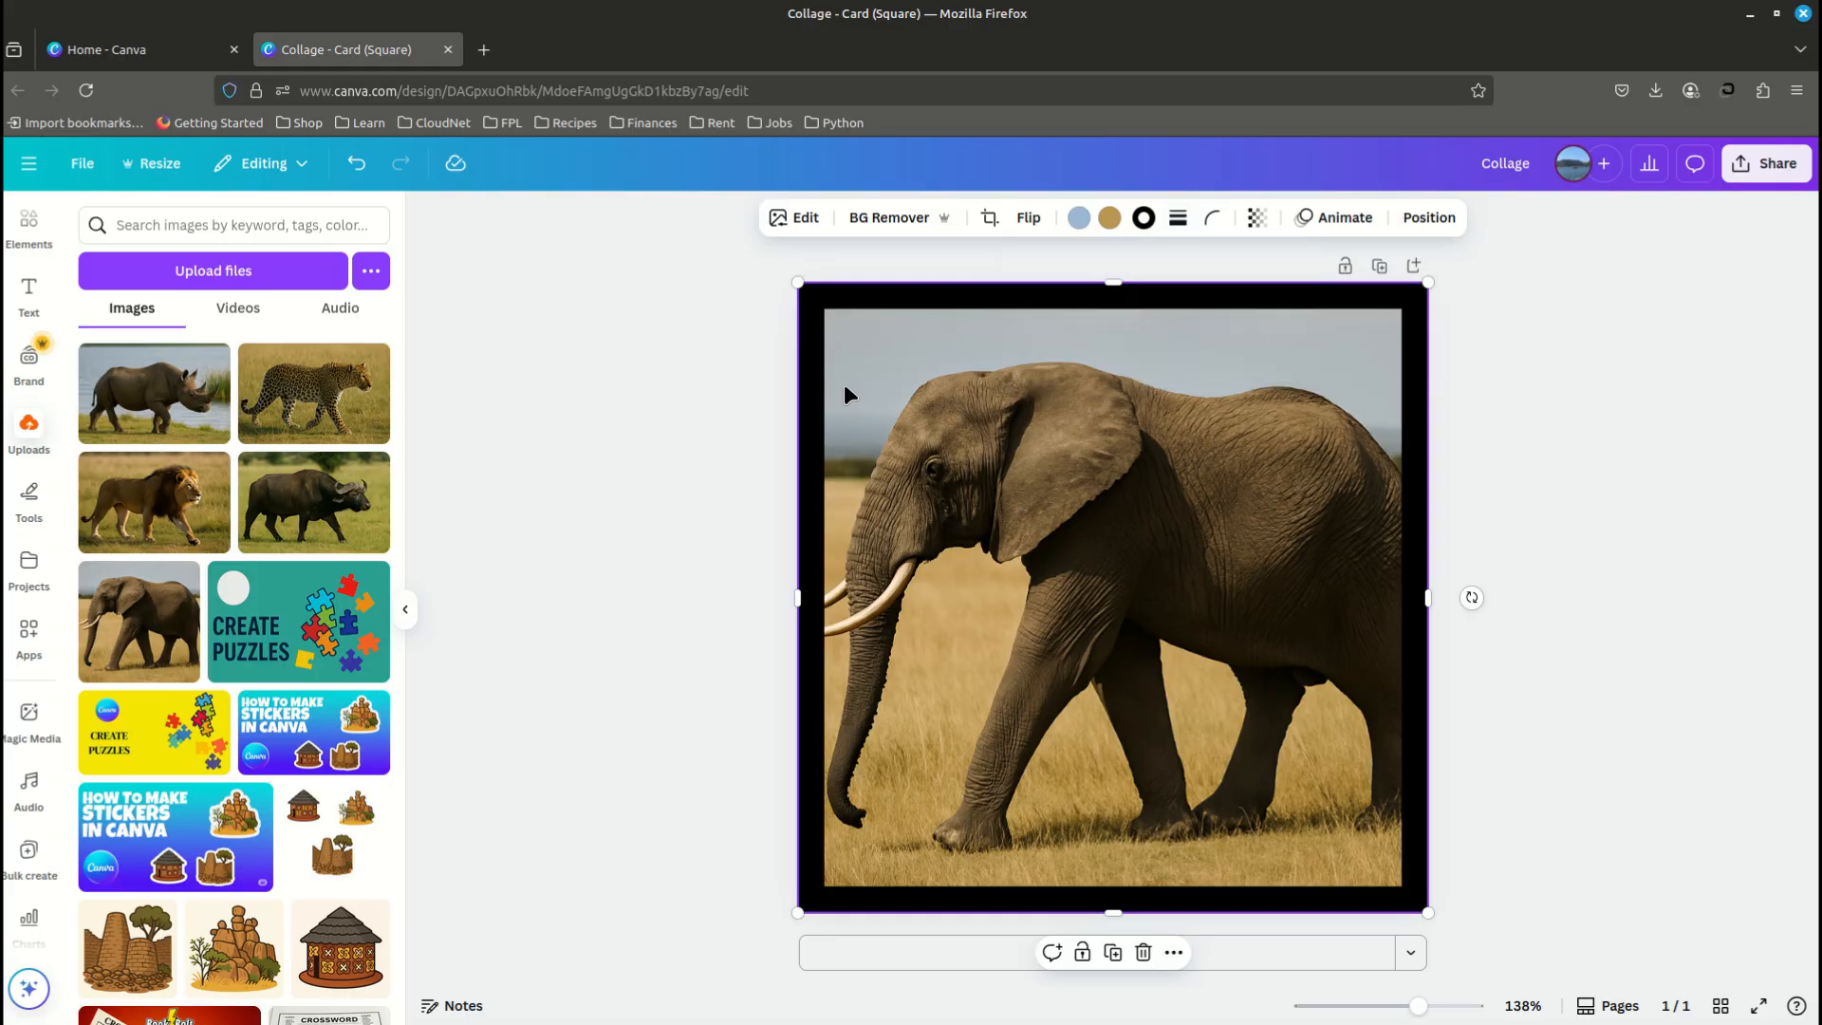
pyautogui.click(1143, 220)
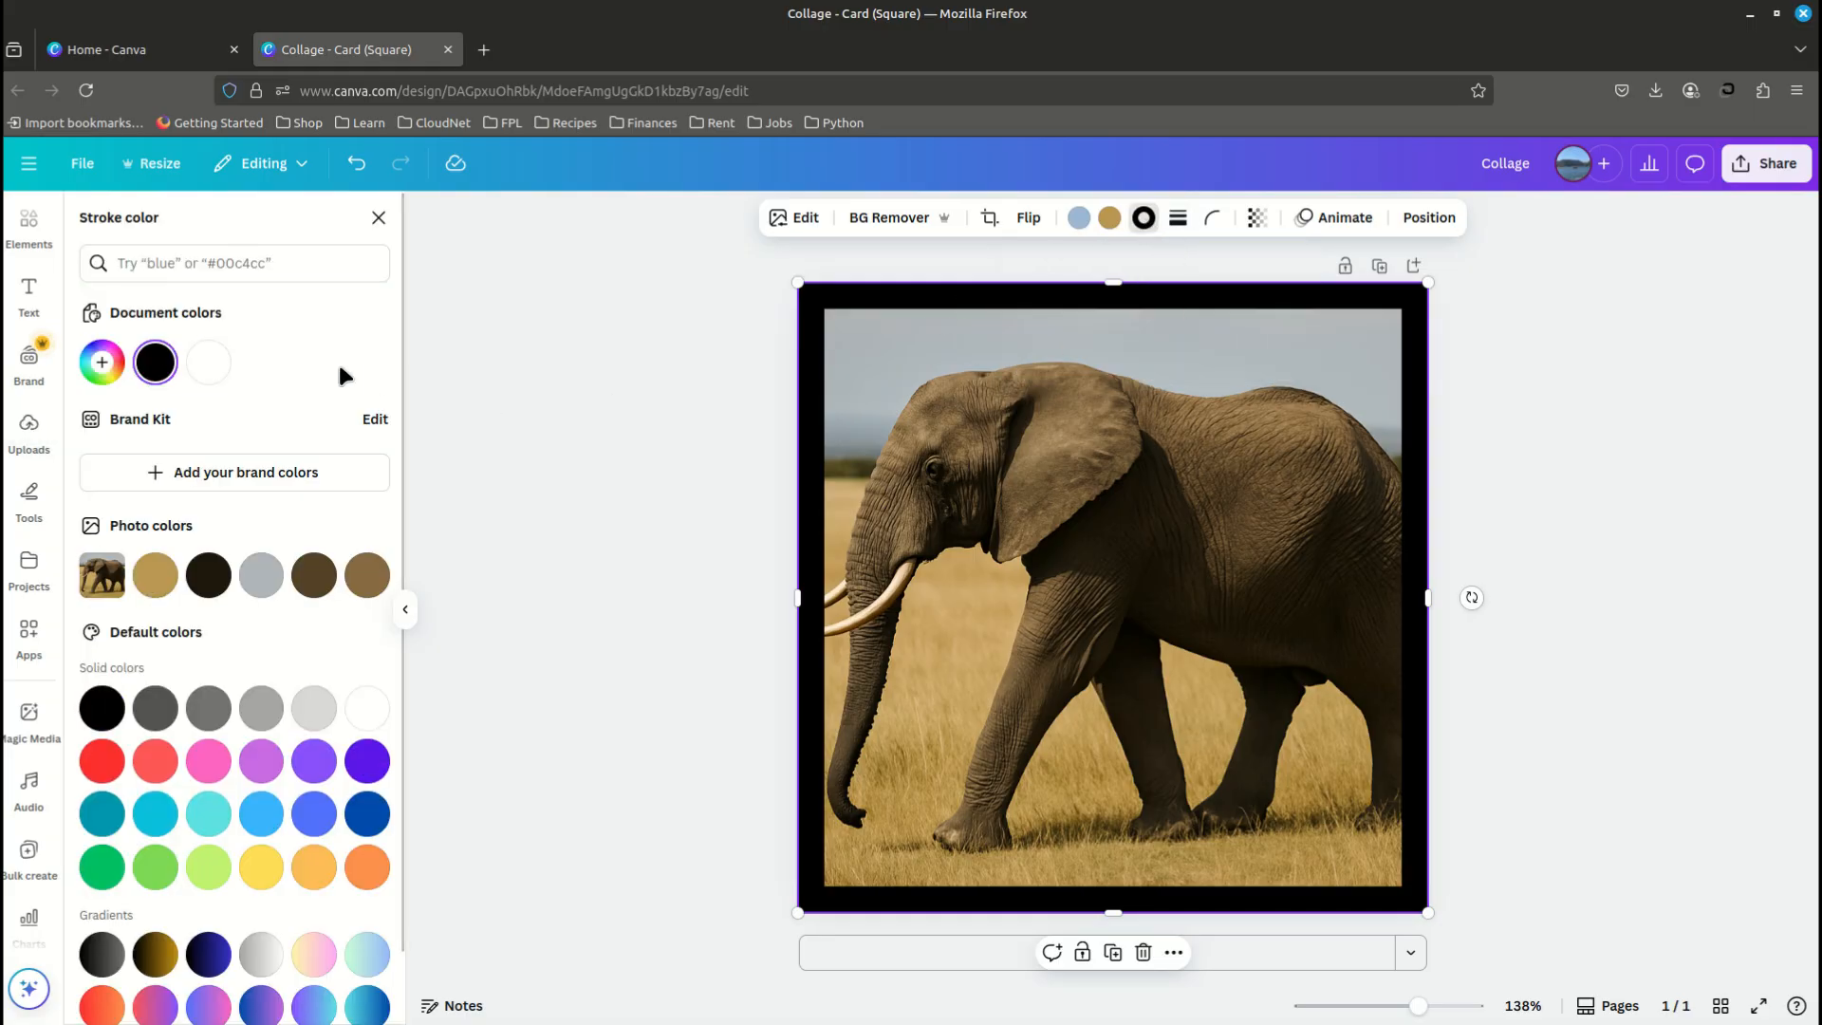
pyautogui.click(207, 362)
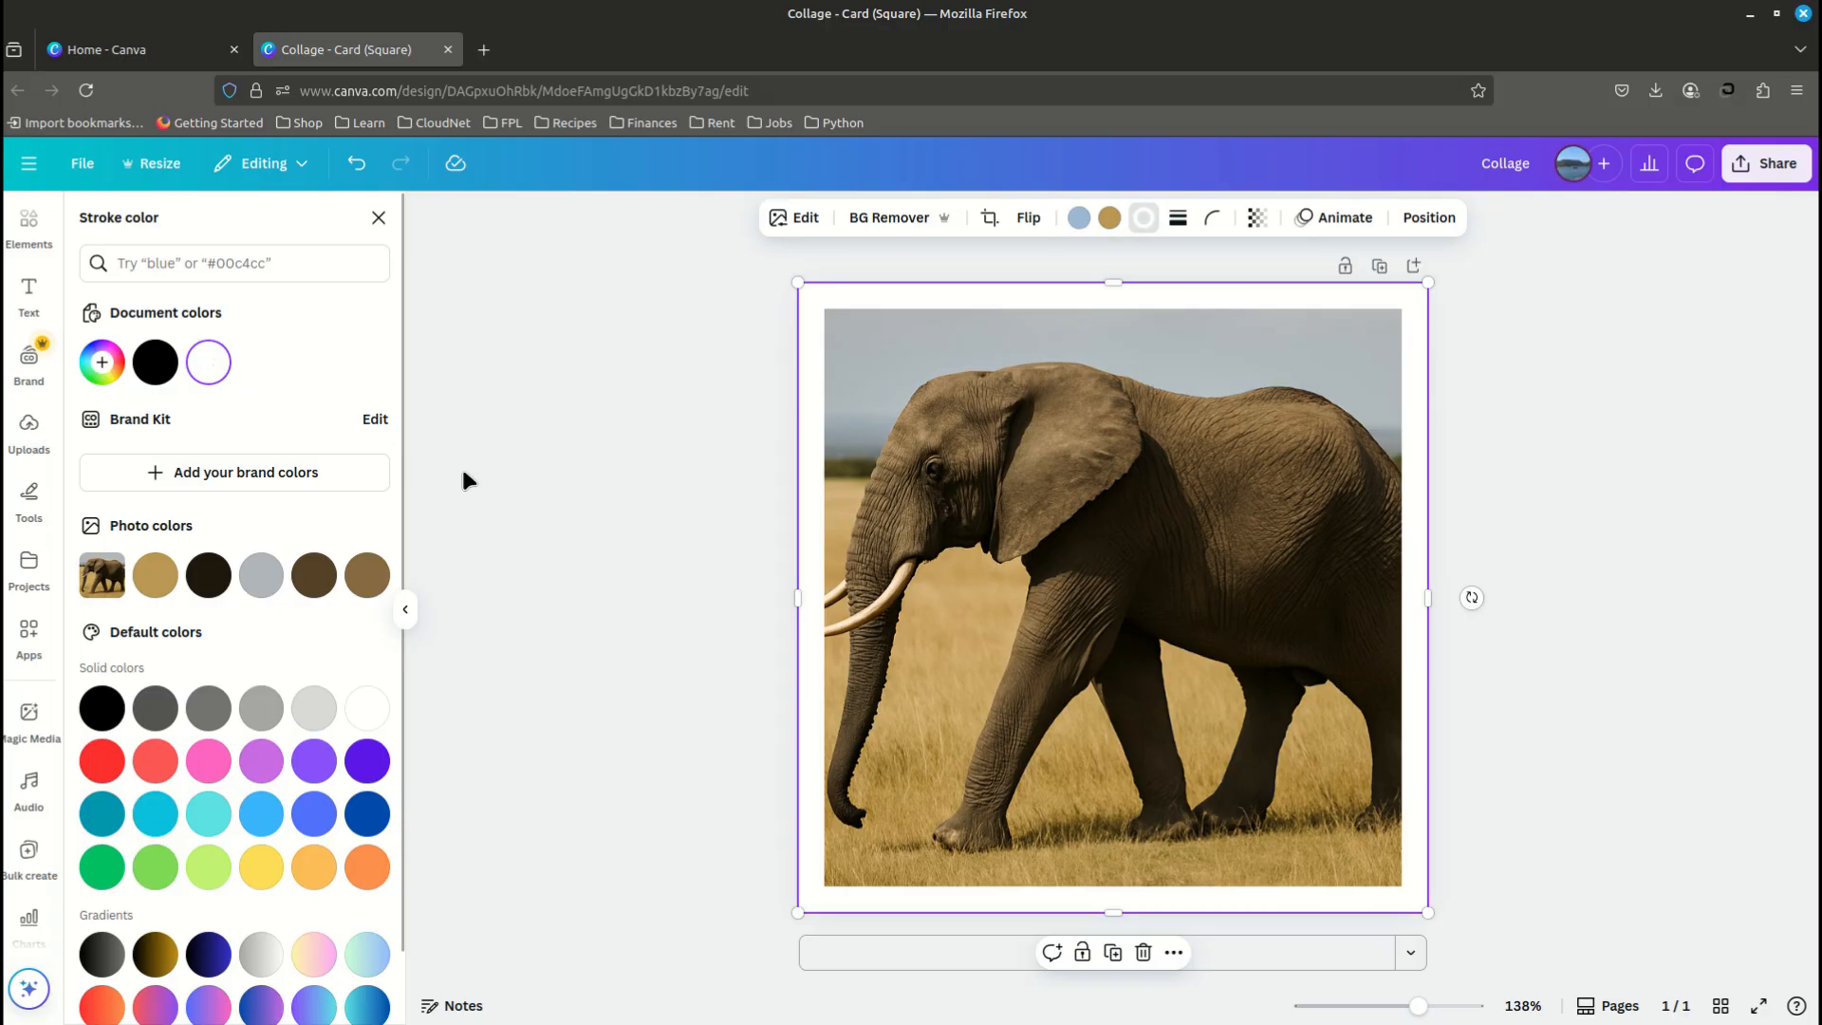
pyautogui.click(405, 615)
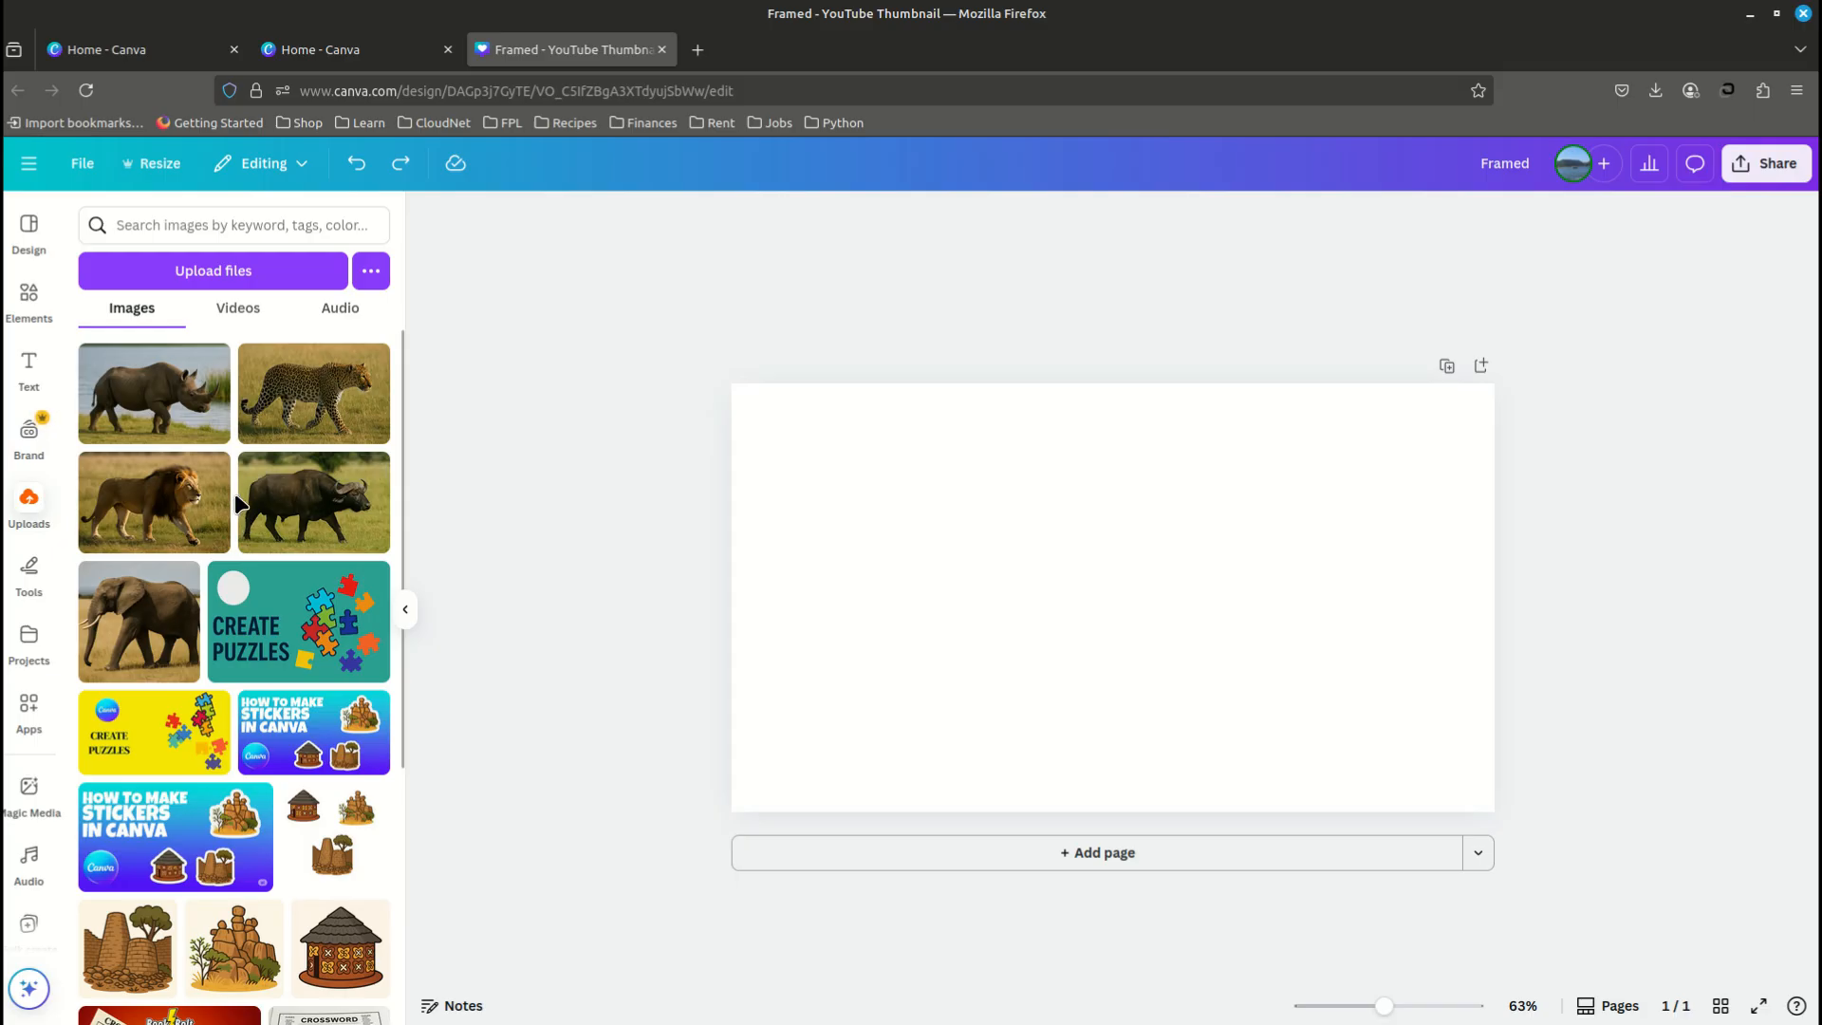
# - Place the uploaded rhino photo on the blank thumbnail page and enlarge it to fill the page
pyautogui.click(156, 406)
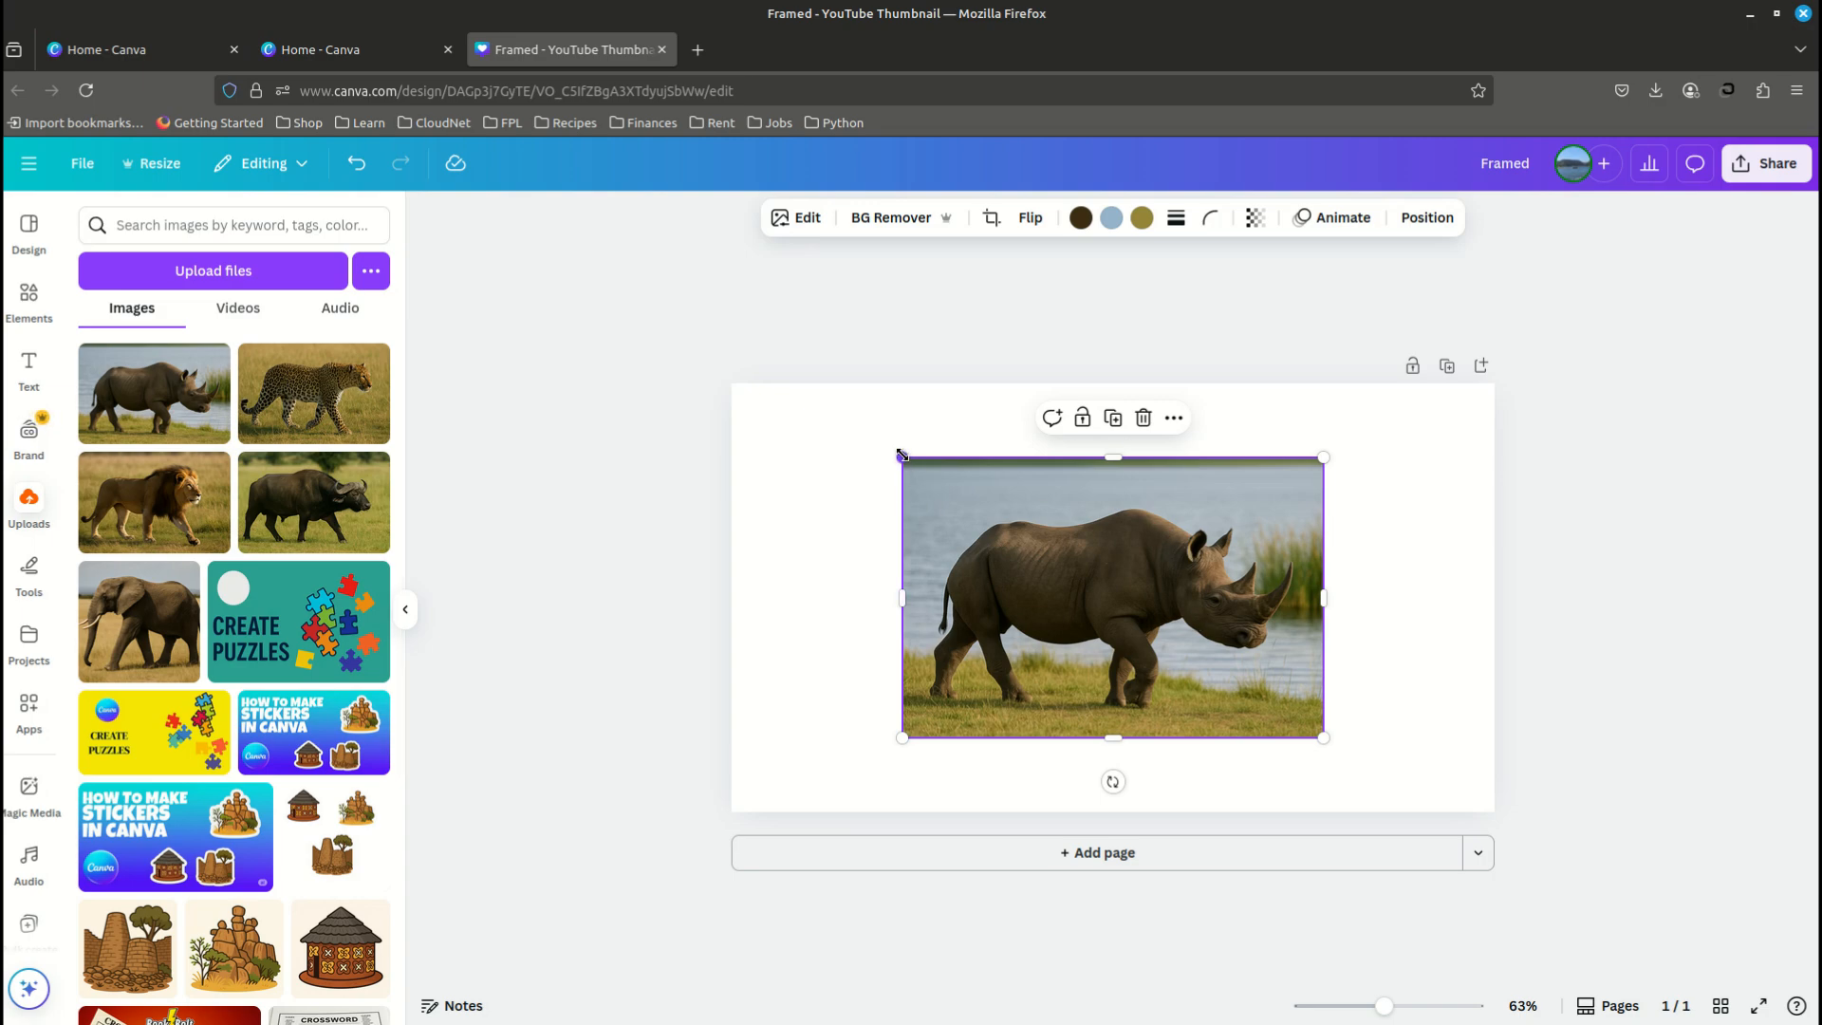
pyautogui.moveTo(889, 457); pyautogui.dragTo(786, 384)
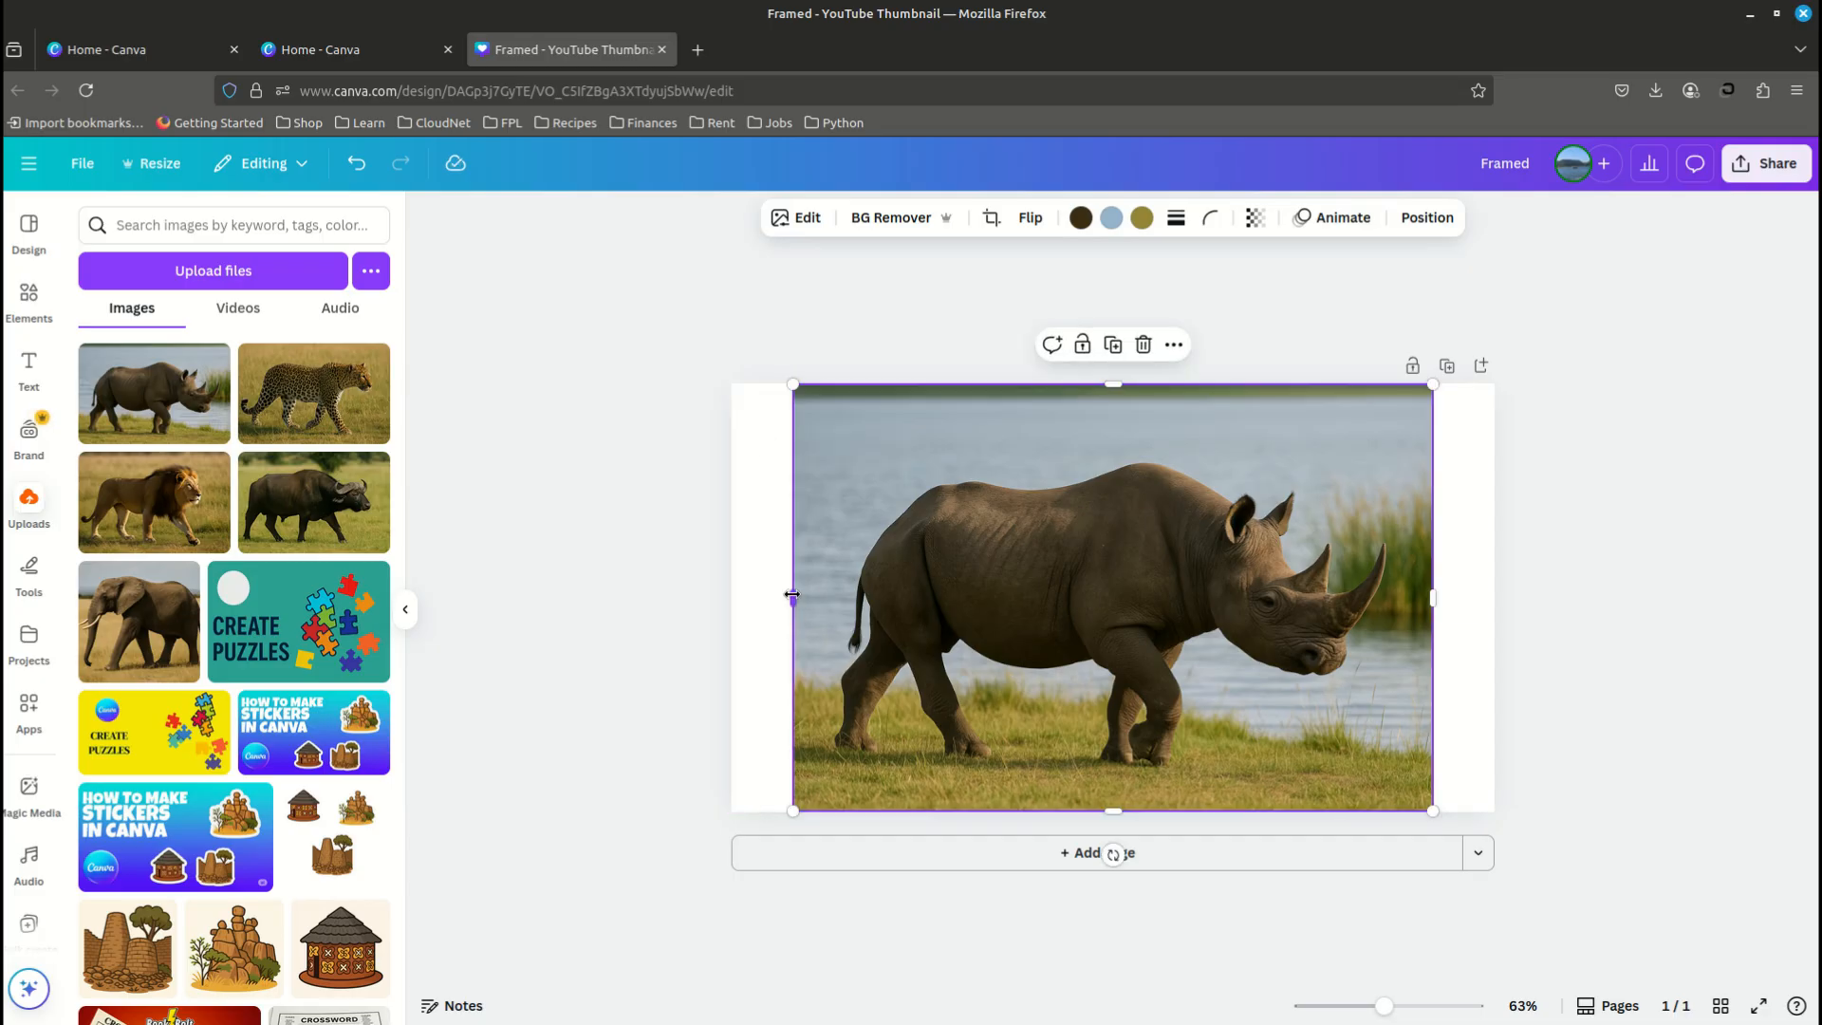
pyautogui.moveTo(792, 597); pyautogui.dragTo(728, 594)
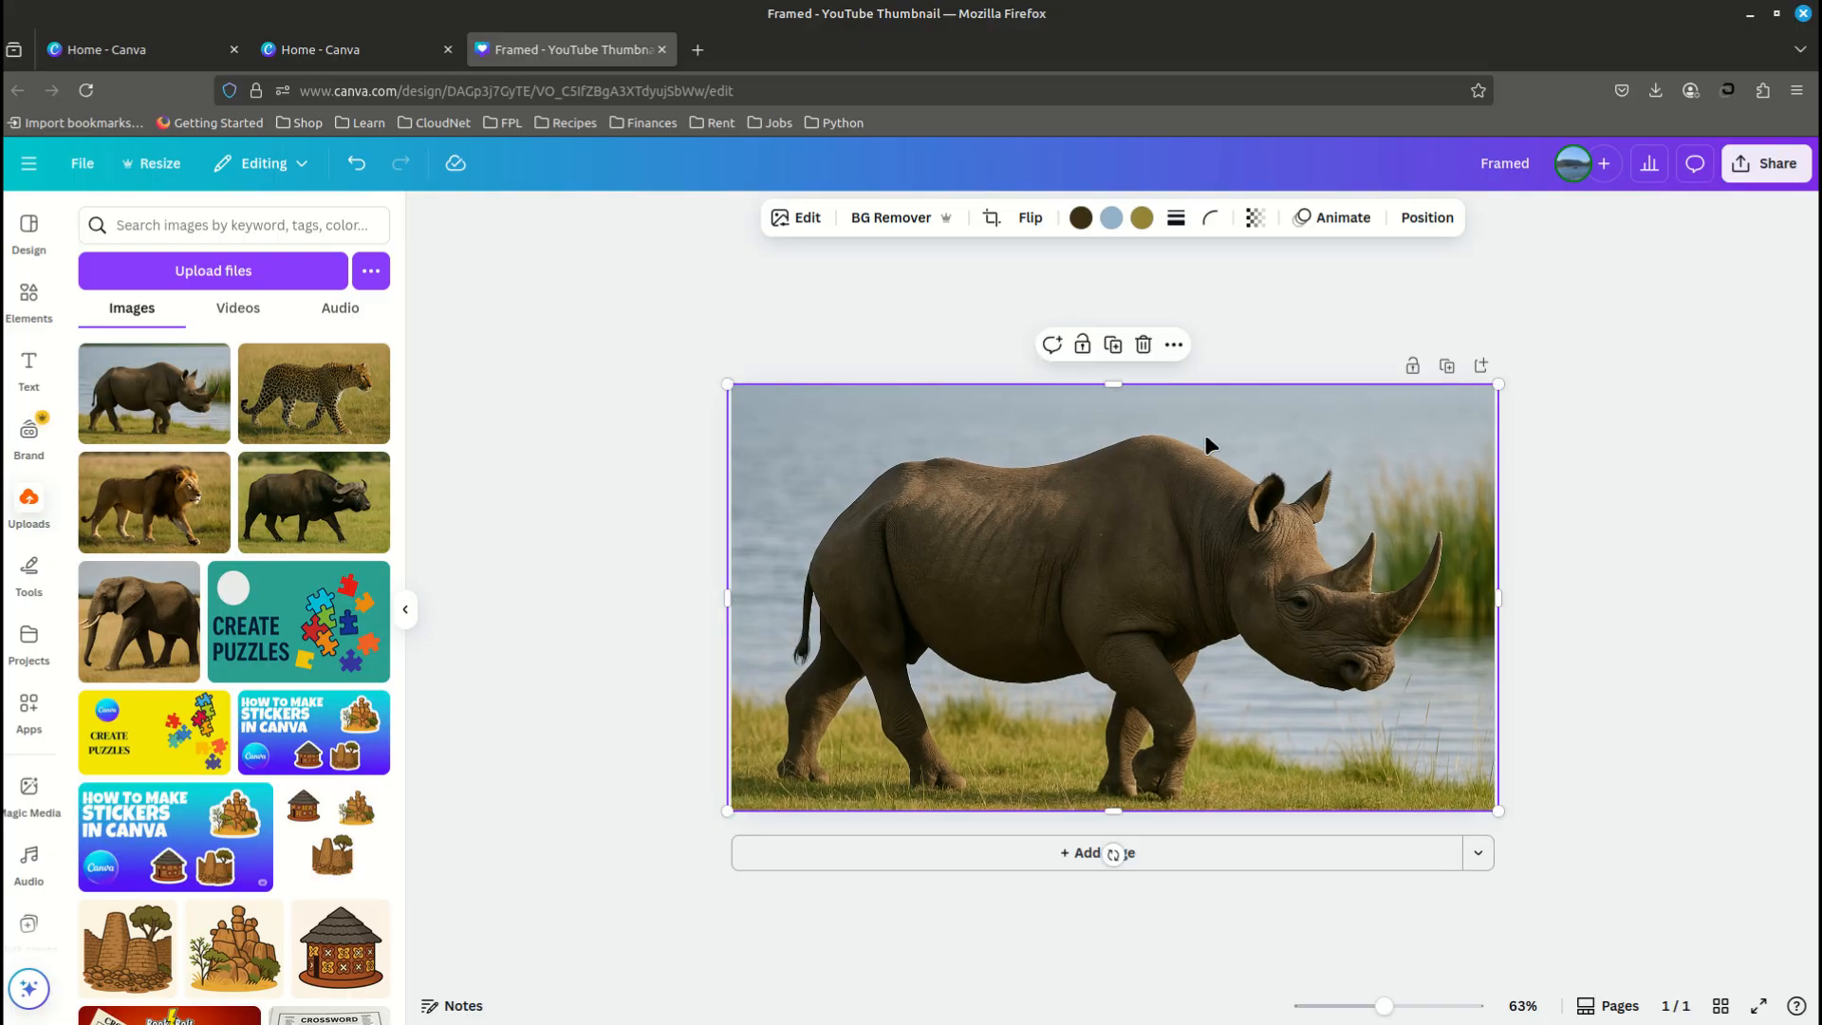
# - Frame the rhino photo with a solid white stroke with a weight of 20
pyautogui.click(1173, 221)
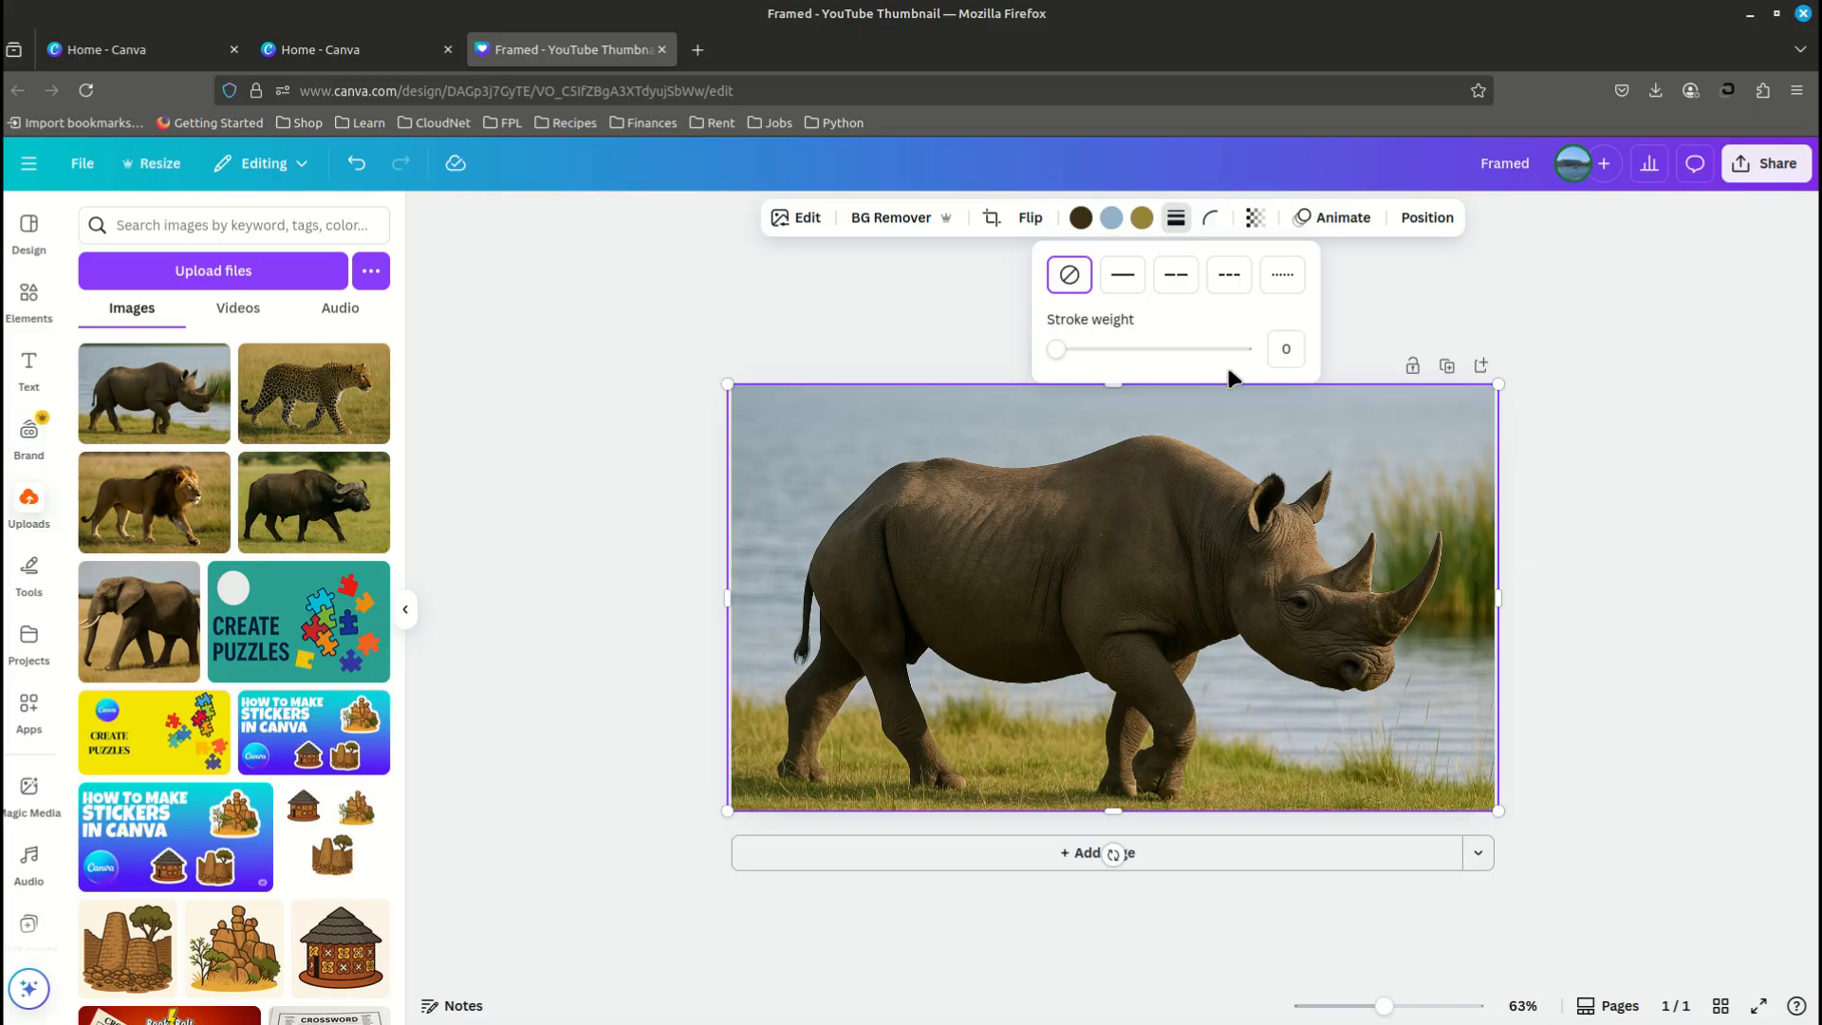
pyautogui.click(1294, 350)
pyautogui.press('BackSpace')
pyautogui.press('Return')
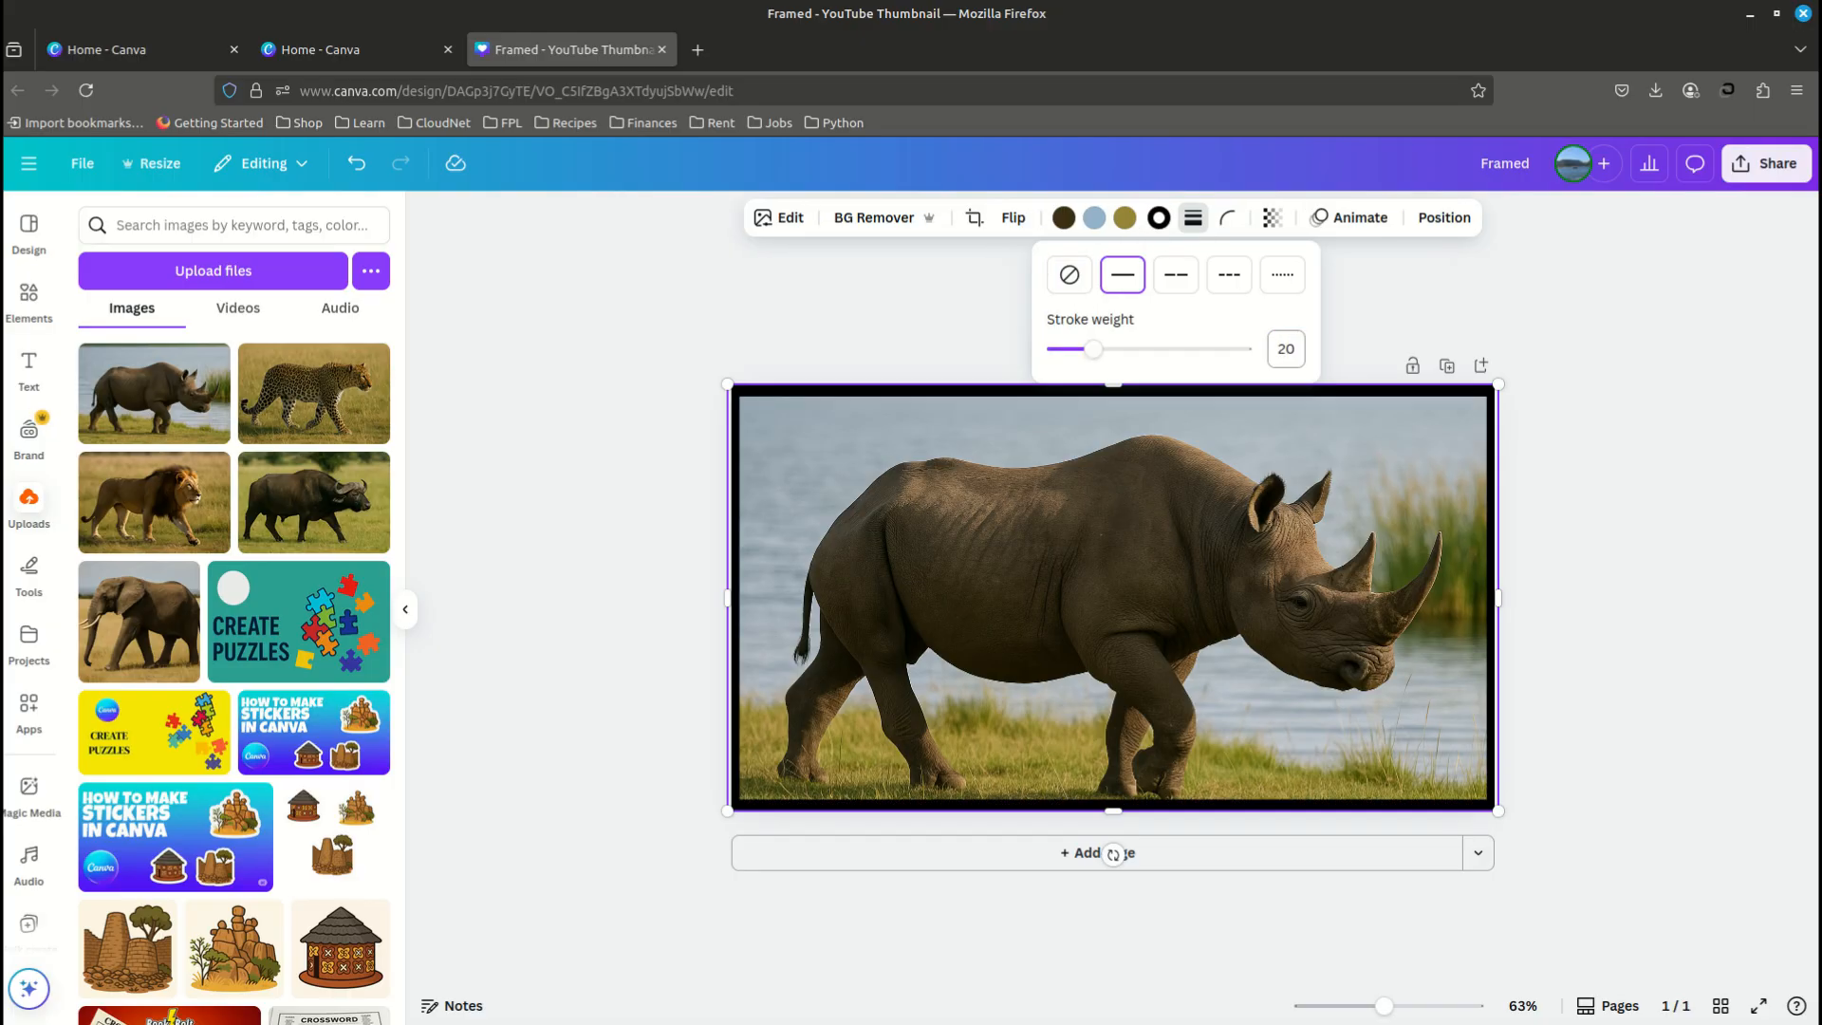
pyautogui.click(1158, 220)
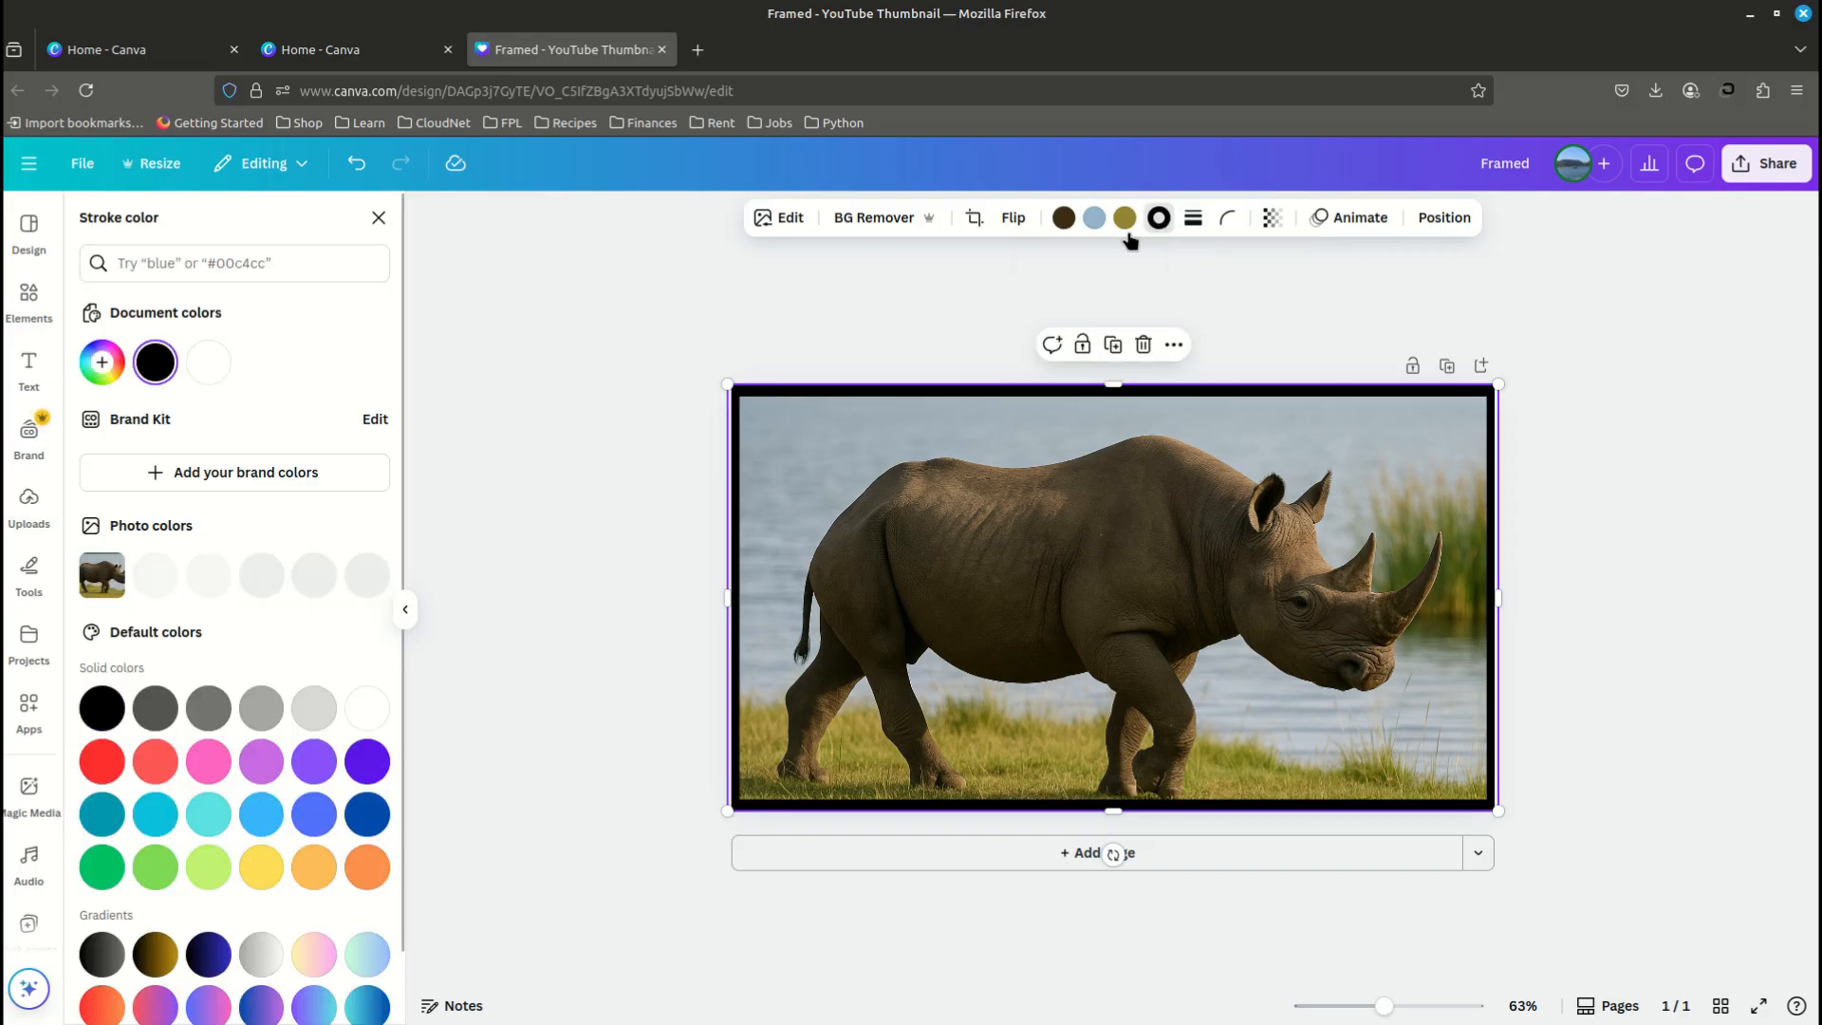
pyautogui.click(215, 370)
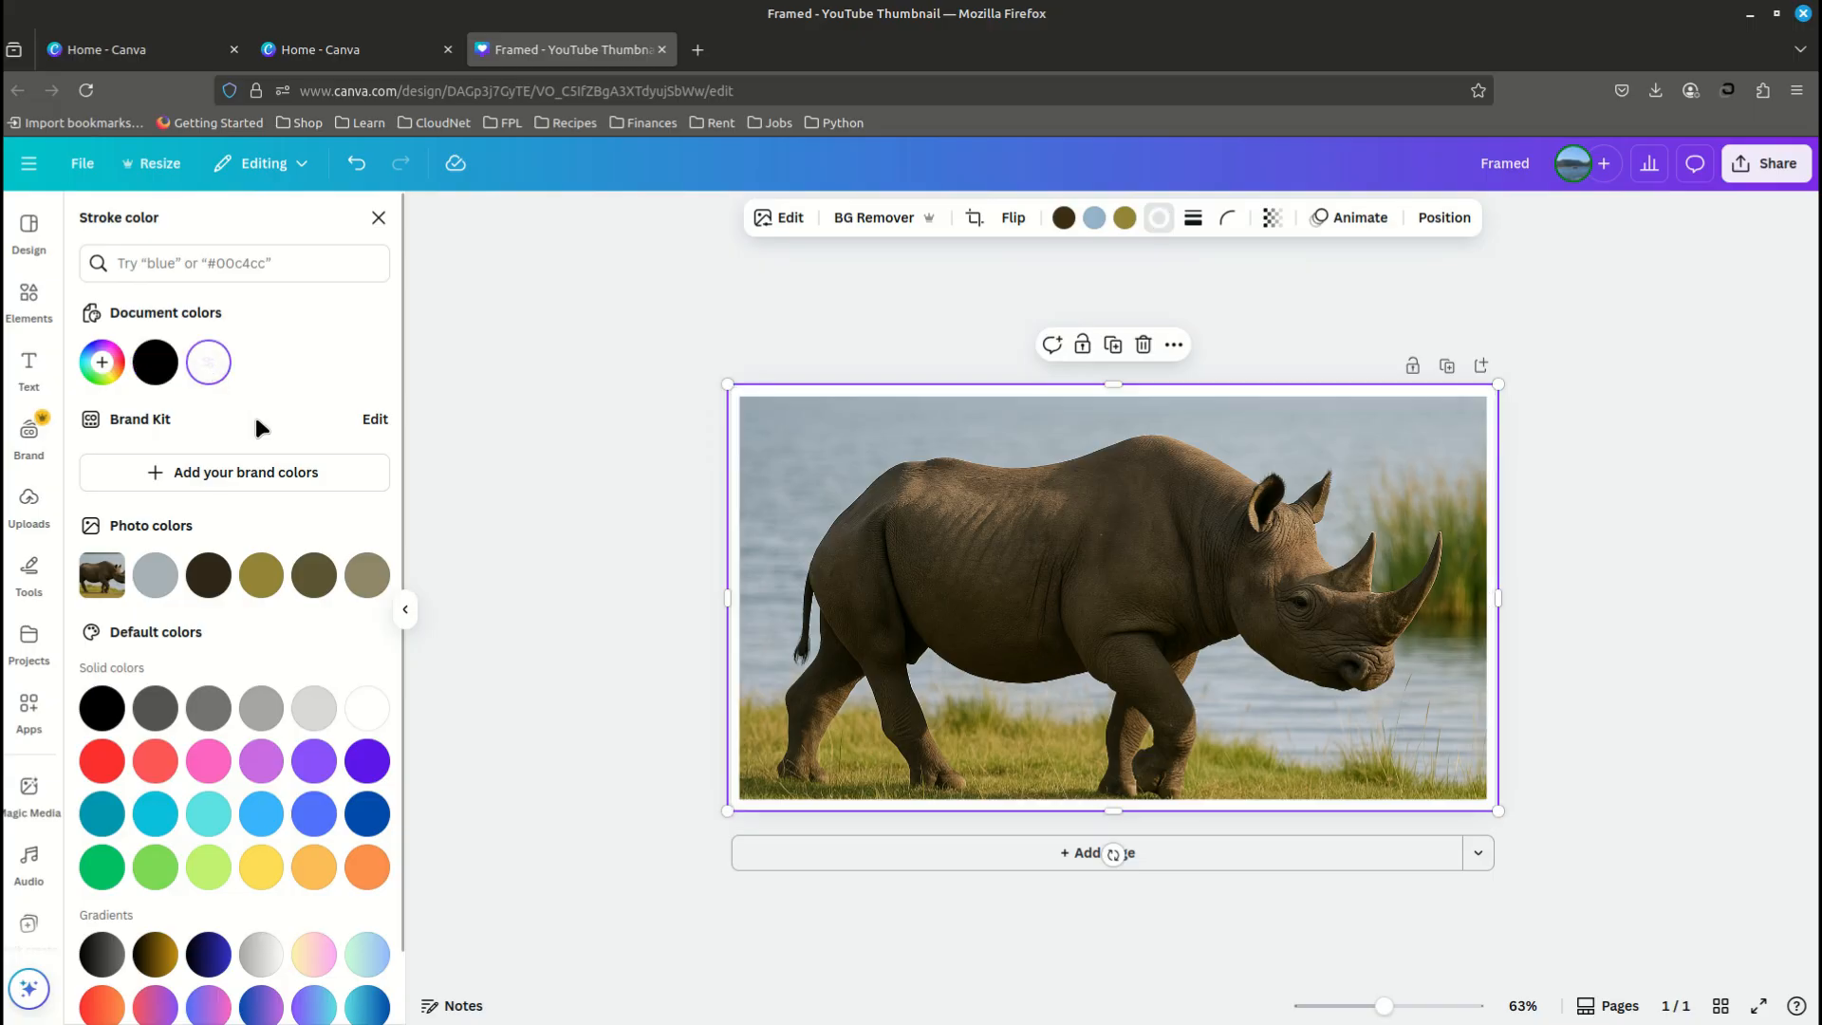
# - Add a second page and fill it with the uploaded leopard photo
pyautogui.click(904, 856)
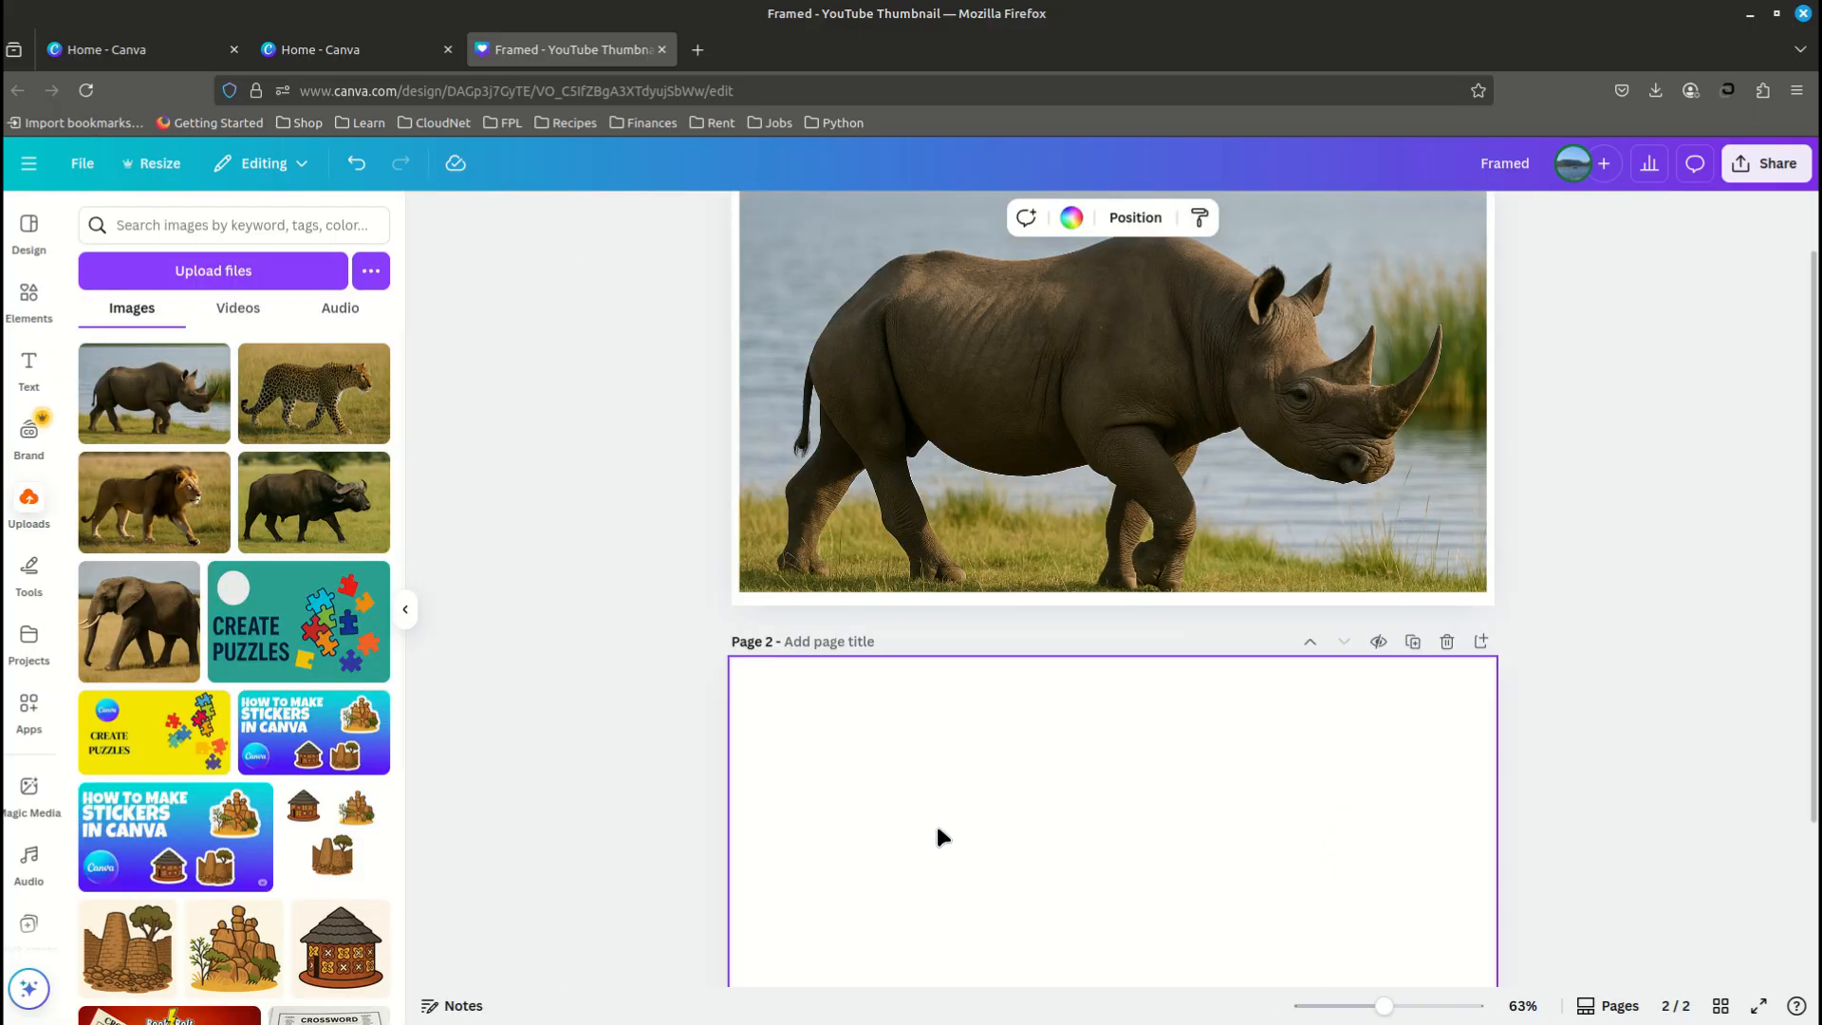
pyautogui.click(313, 393)
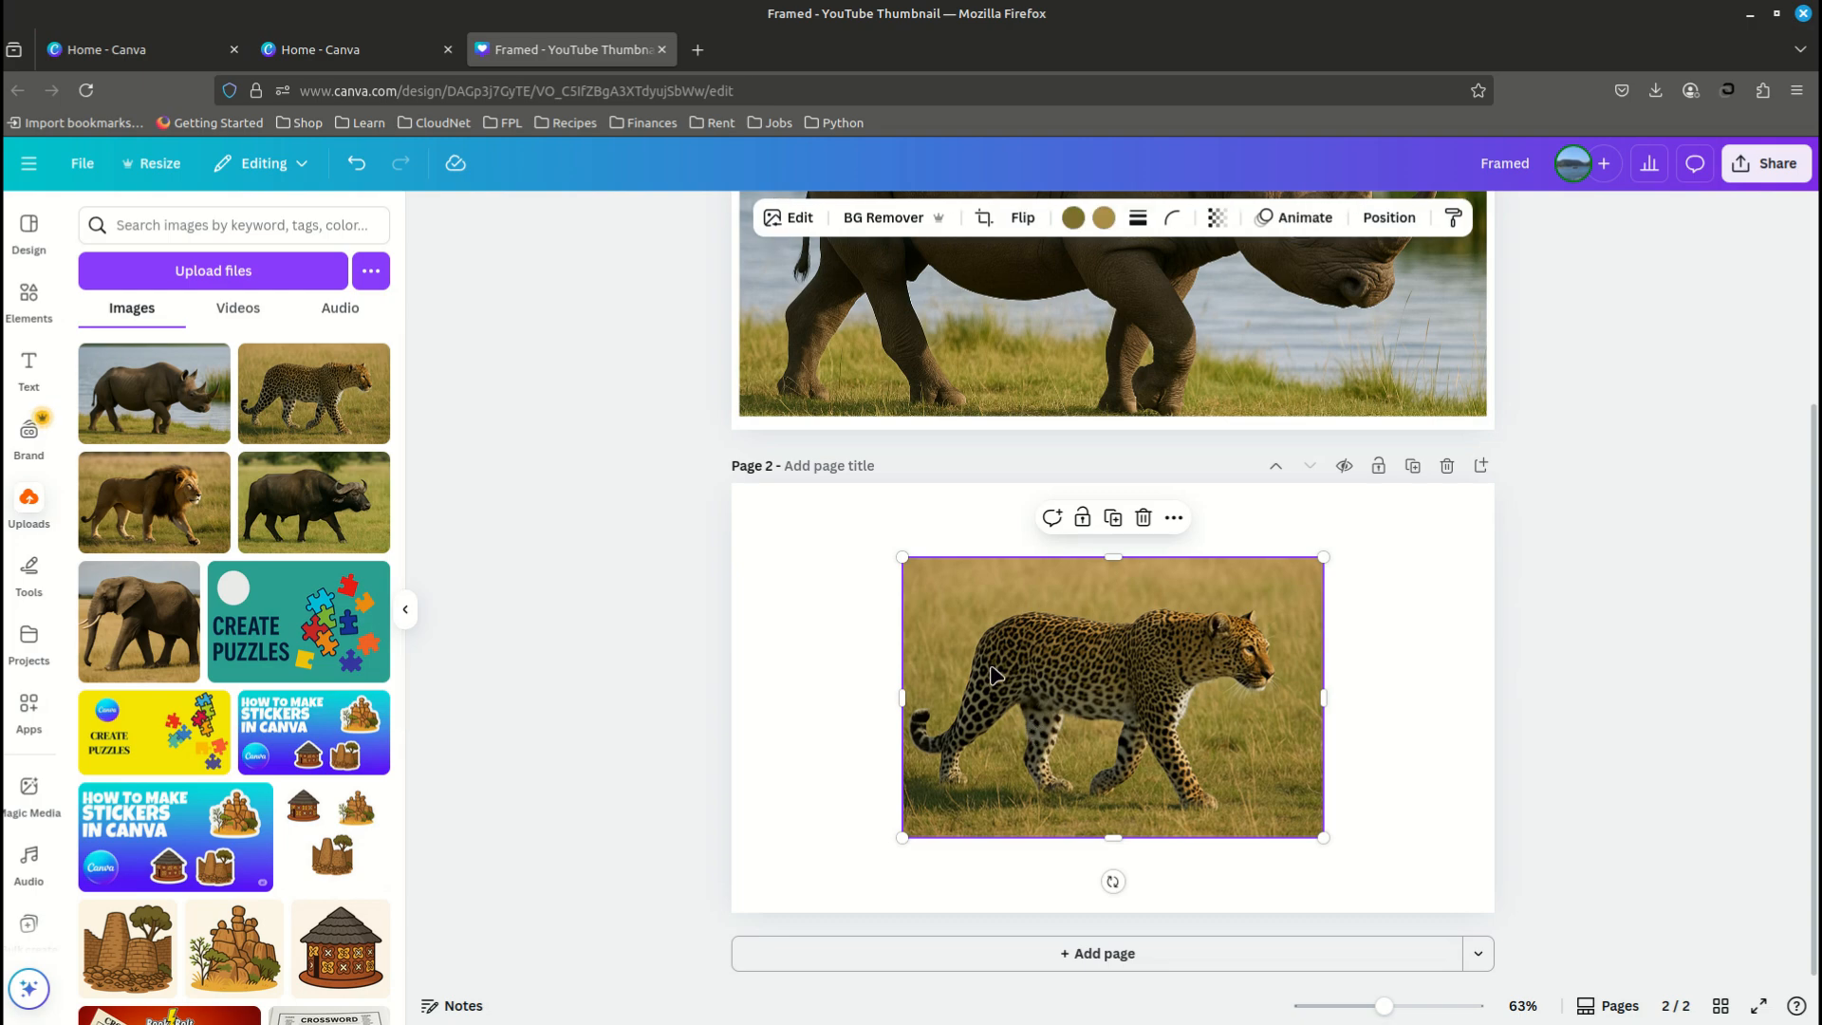
pyautogui.moveTo(903, 556); pyautogui.dragTo(732, 683)
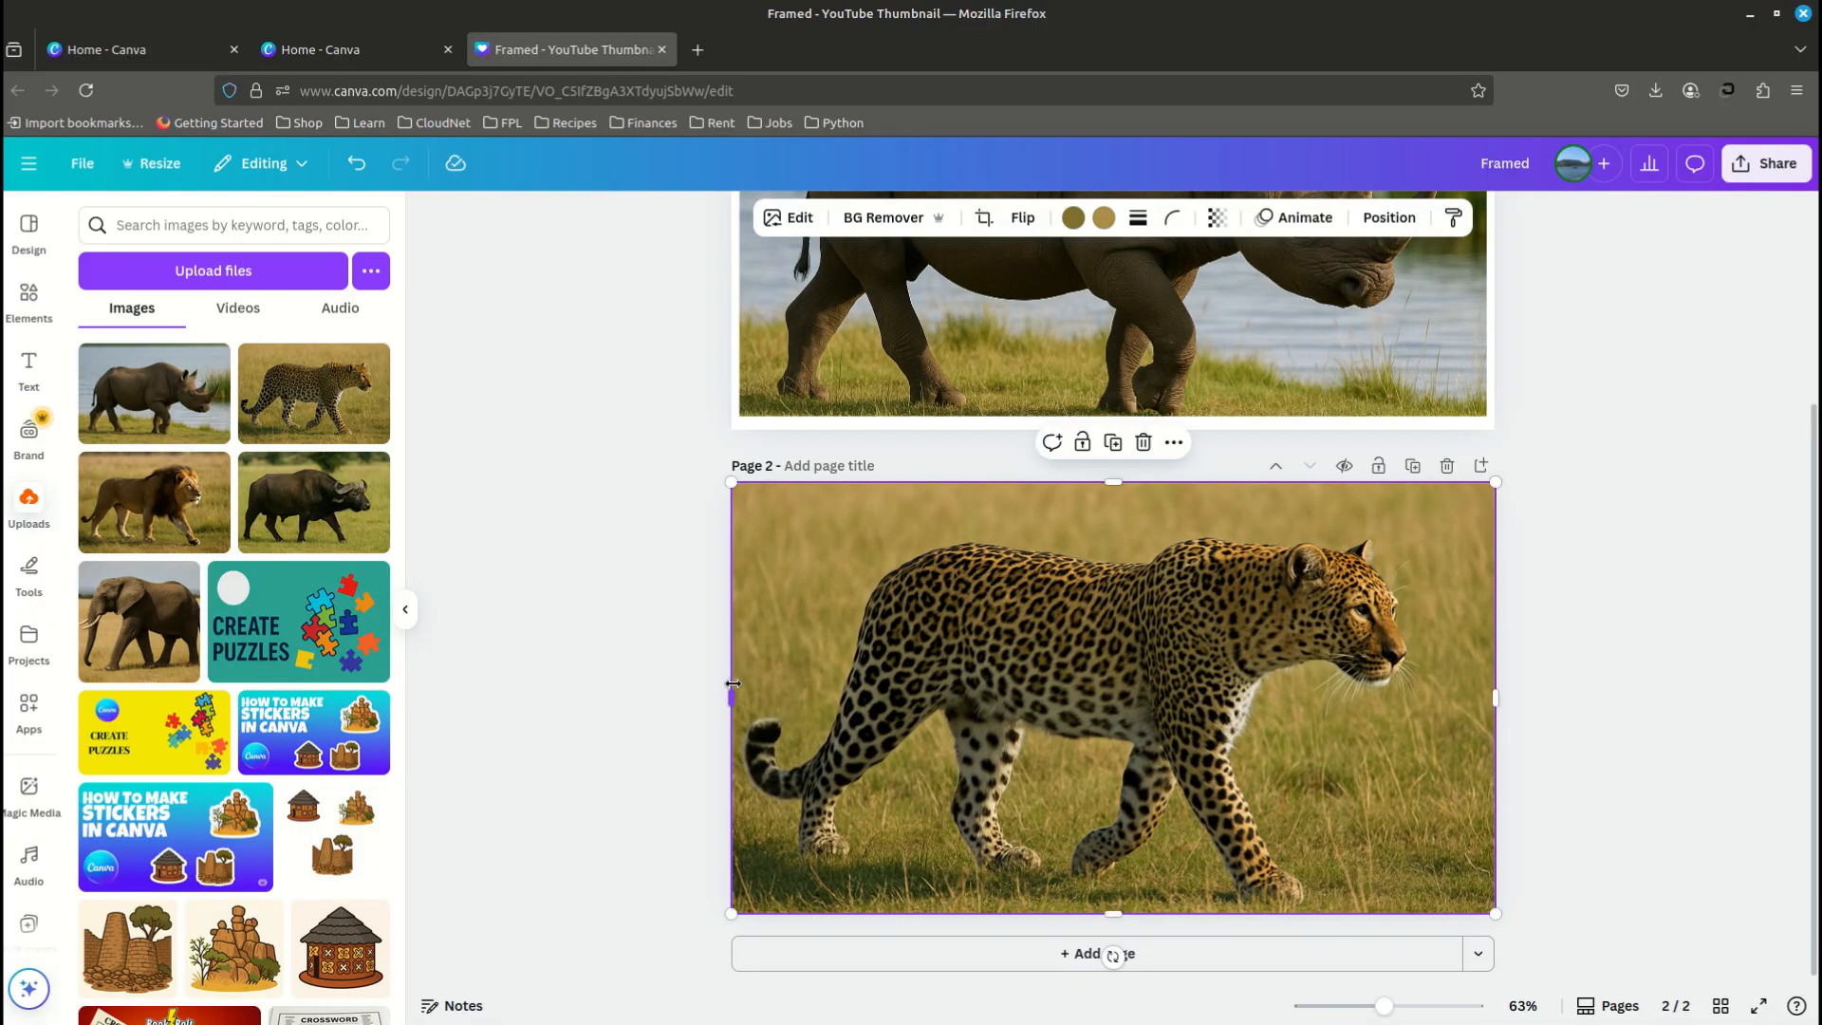
# - Give the leopard photo on page 2 a solid white border
pyautogui.click(1138, 217)
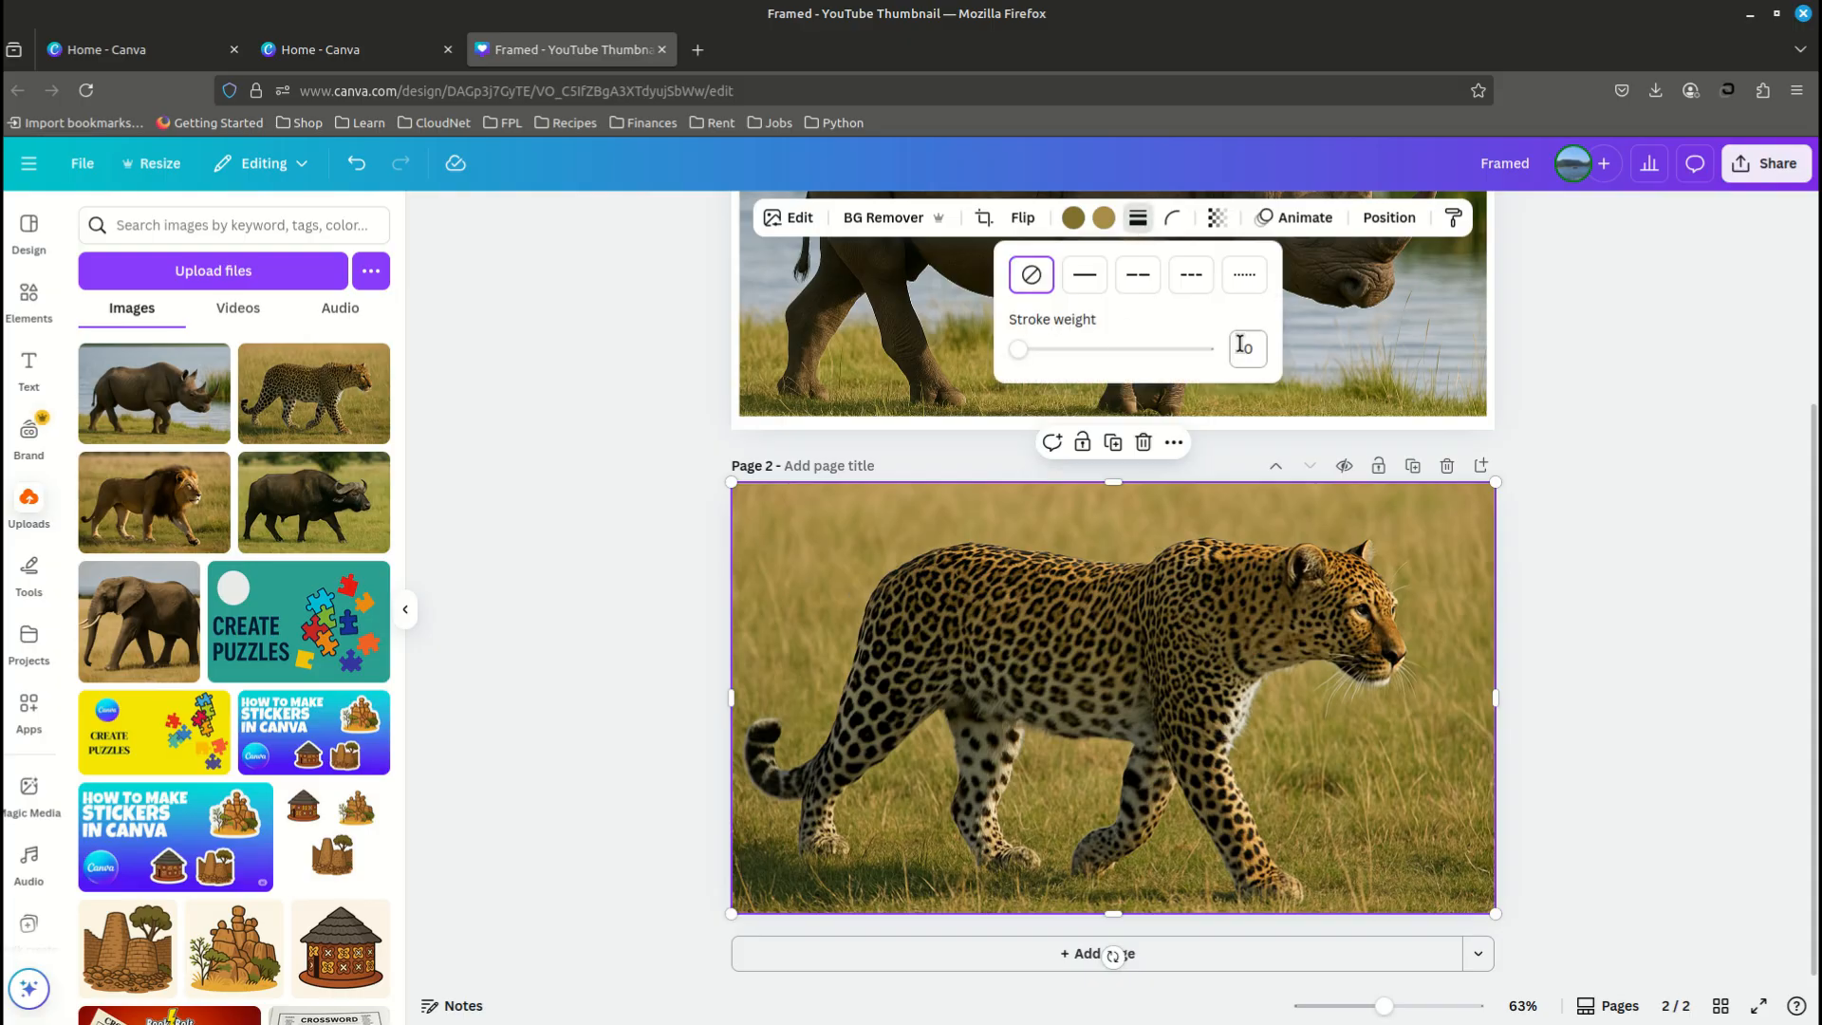
pyautogui.click(1082, 273)
pyautogui.click(1121, 218)
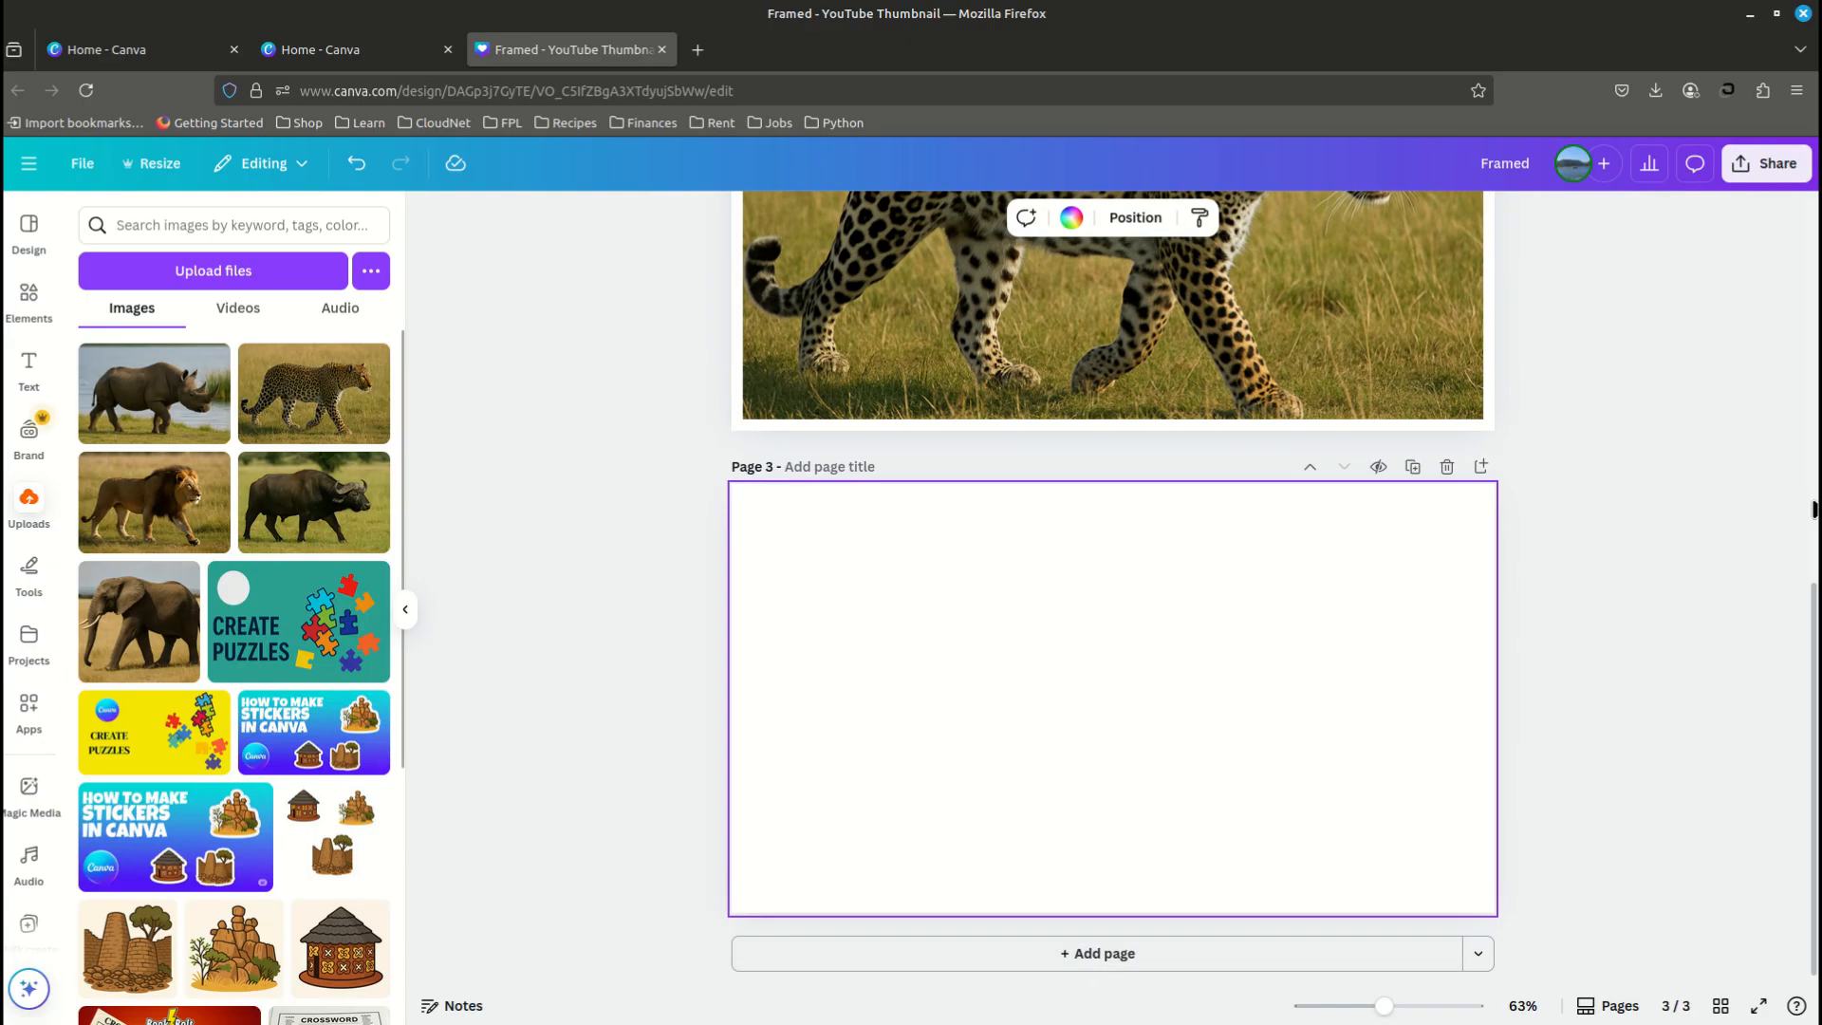
# - Fill page 3 with the uploaded lion photo and give it a white stroke with a weight of 20
pyautogui.click(154, 502)
pyautogui.moveTo(902, 581); pyautogui.dragTo(792, 536)
pyautogui.moveTo(793, 721); pyautogui.dragTo(731, 721)
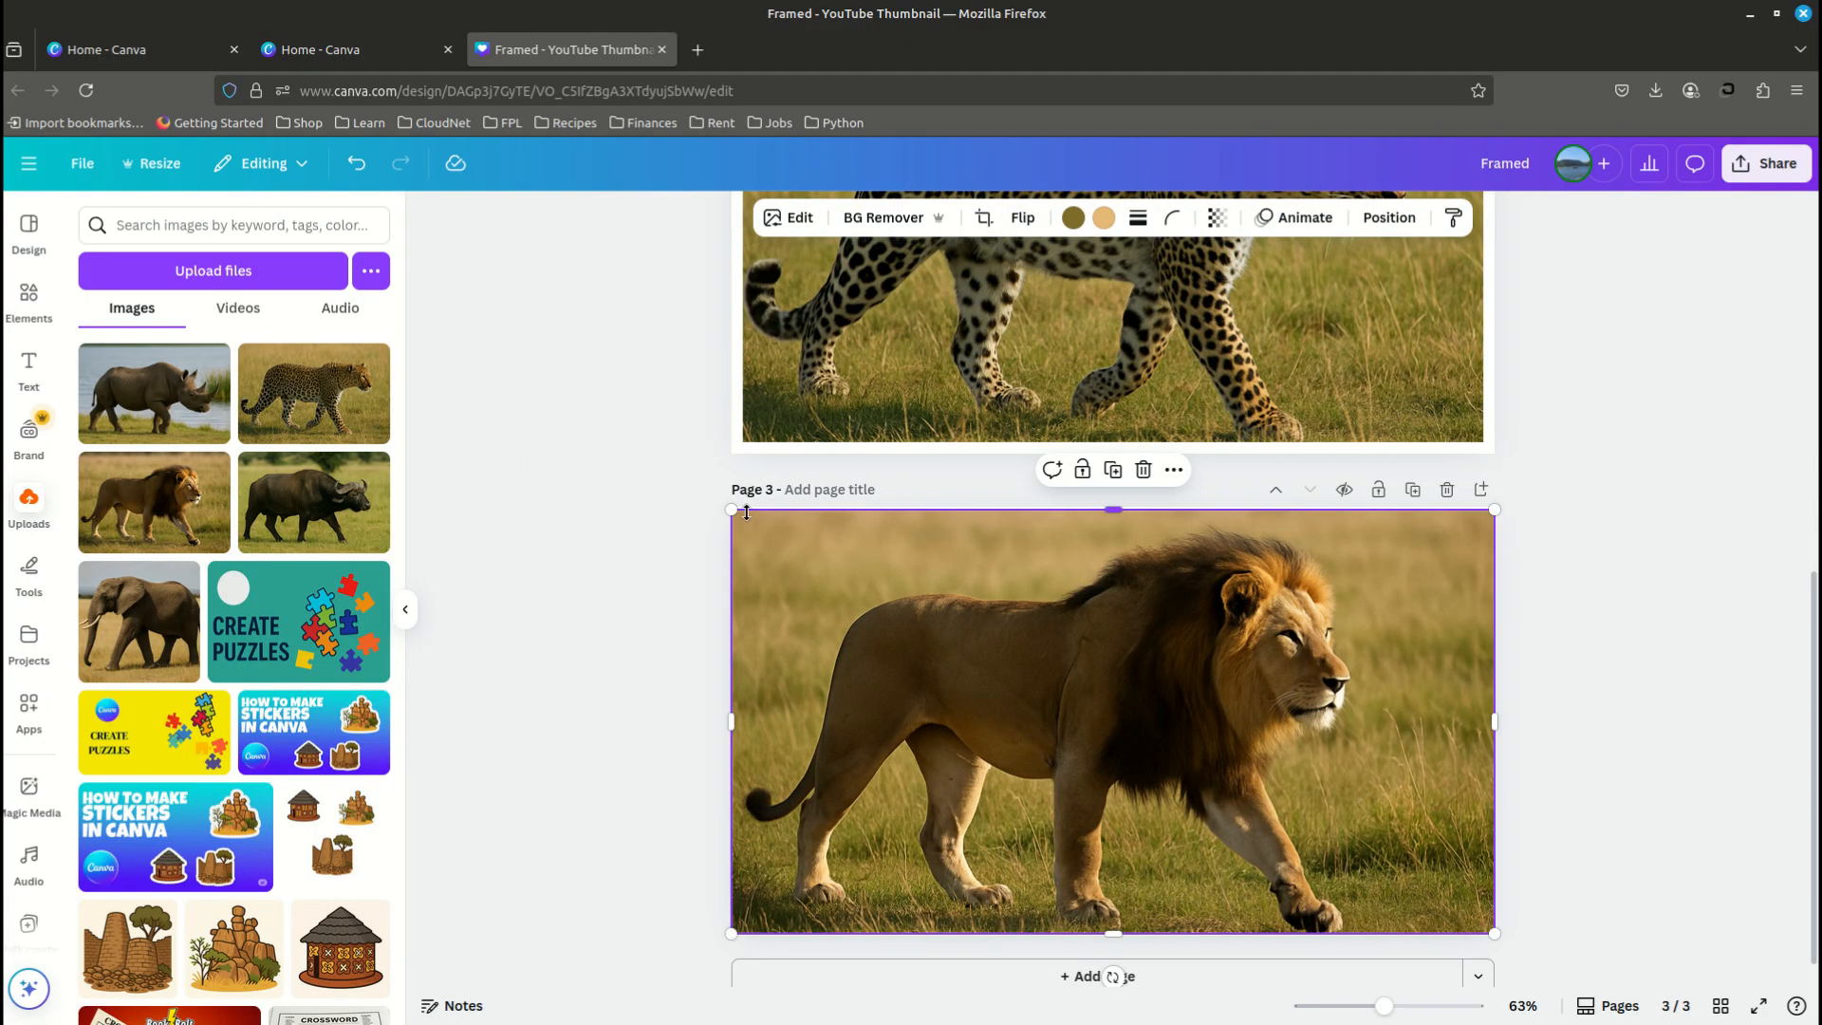
pyautogui.moveTo(732, 509); pyautogui.dragTo(727, 506)
pyautogui.click(1137, 217)
pyautogui.write('20')
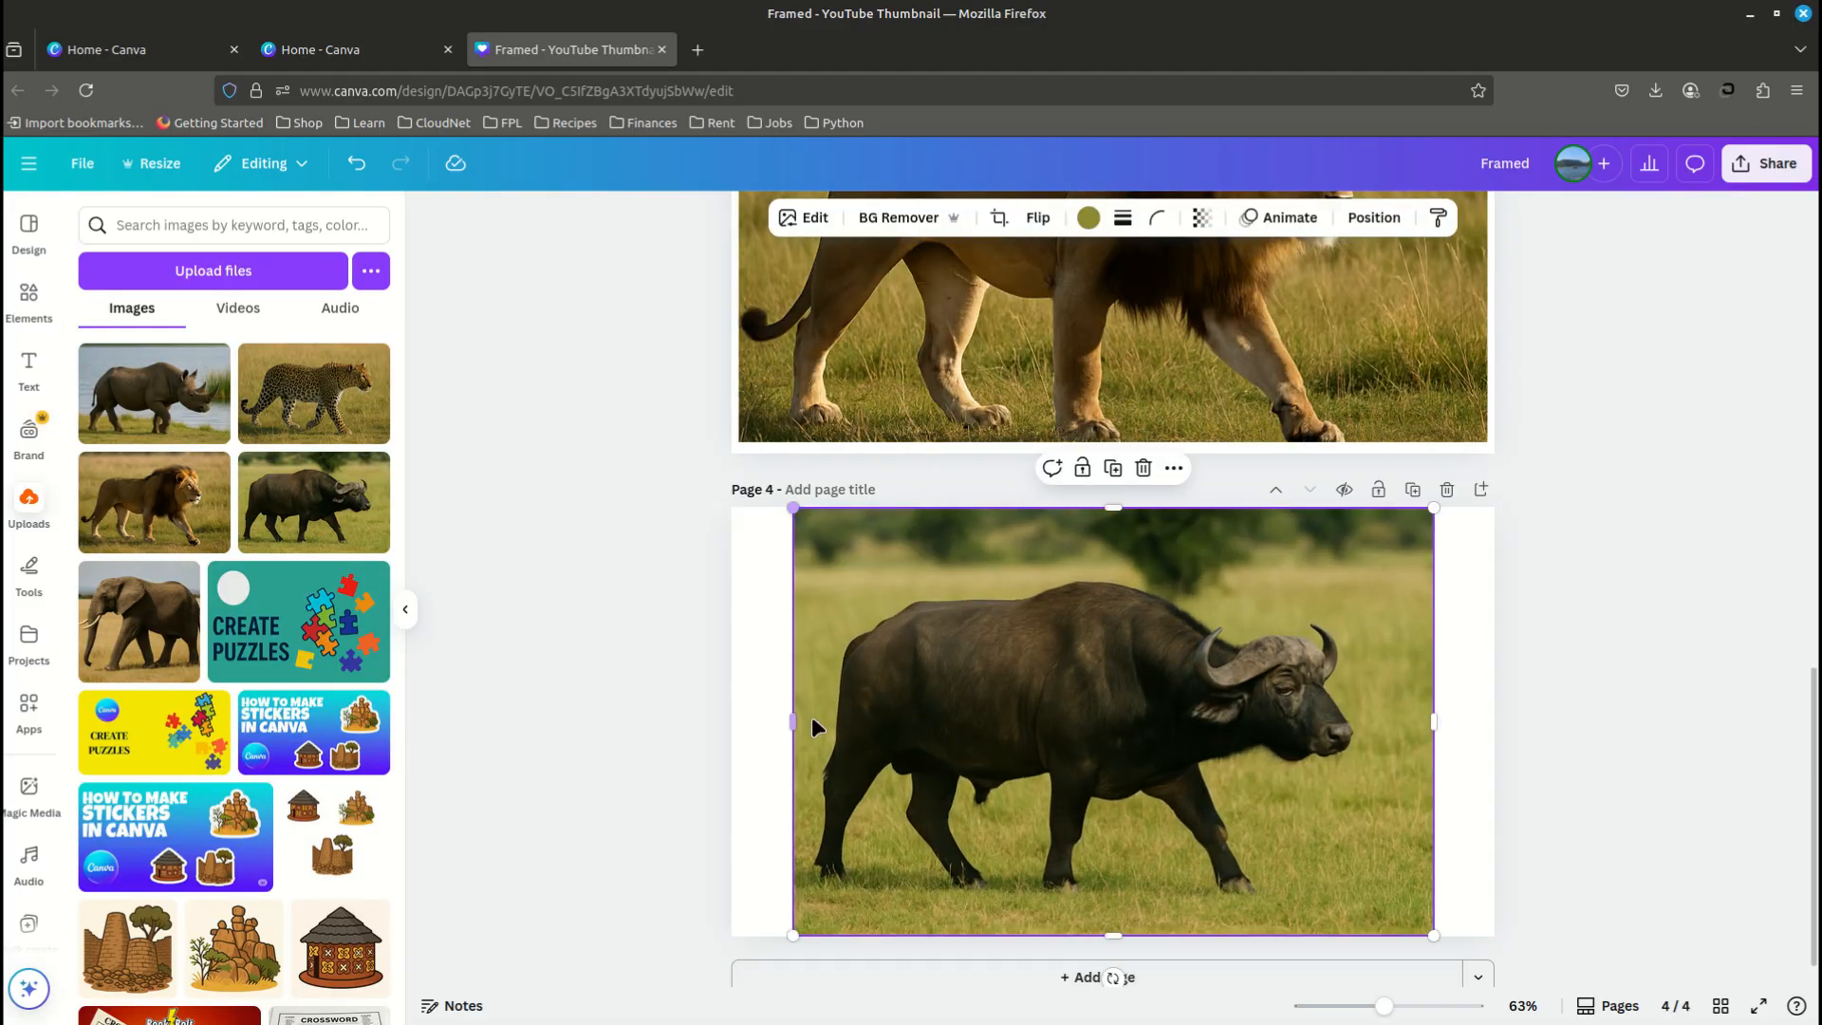
# - Stretch the buffalo photo across page 4 and give it a solid white border
pyautogui.moveTo(793, 722); pyautogui.dragTo(723, 722)
pyautogui.click(1122, 217)
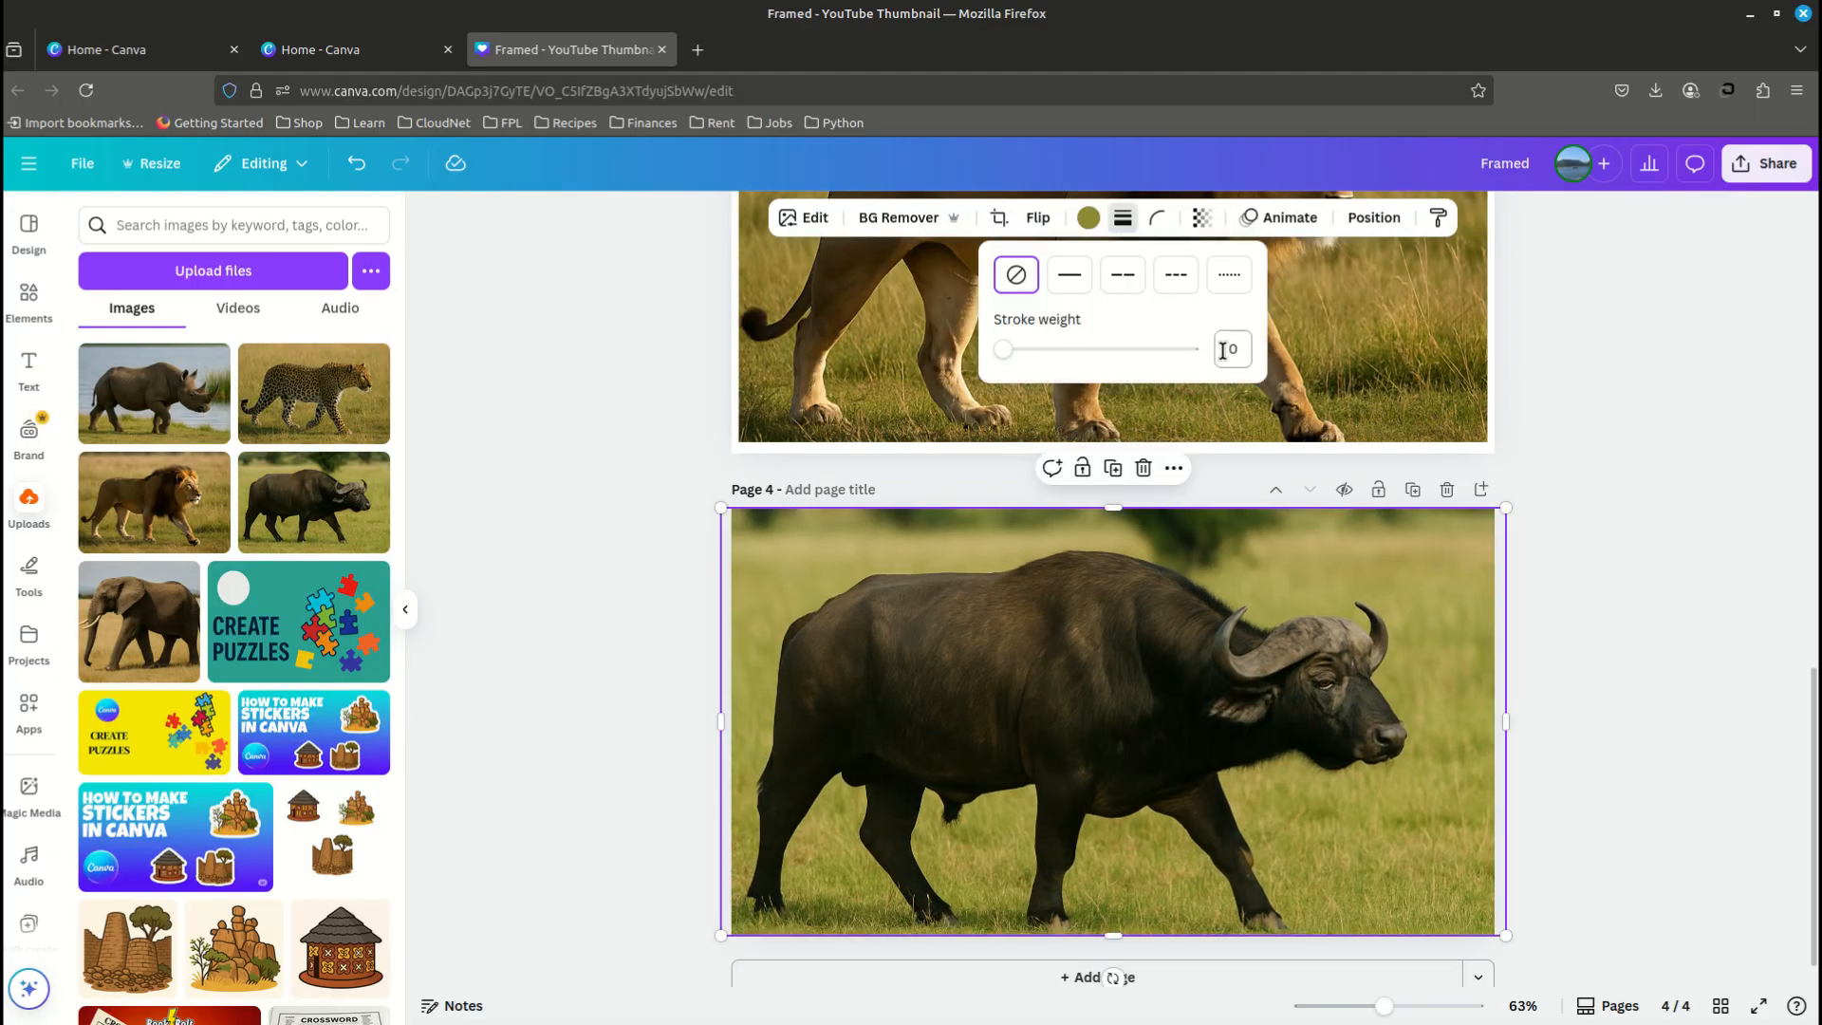
pyautogui.click(1224, 350)
# - Review the four framed pages and download pages 1–4 as PNG files at size 1
pyautogui.scroll(7, 1584, 628)
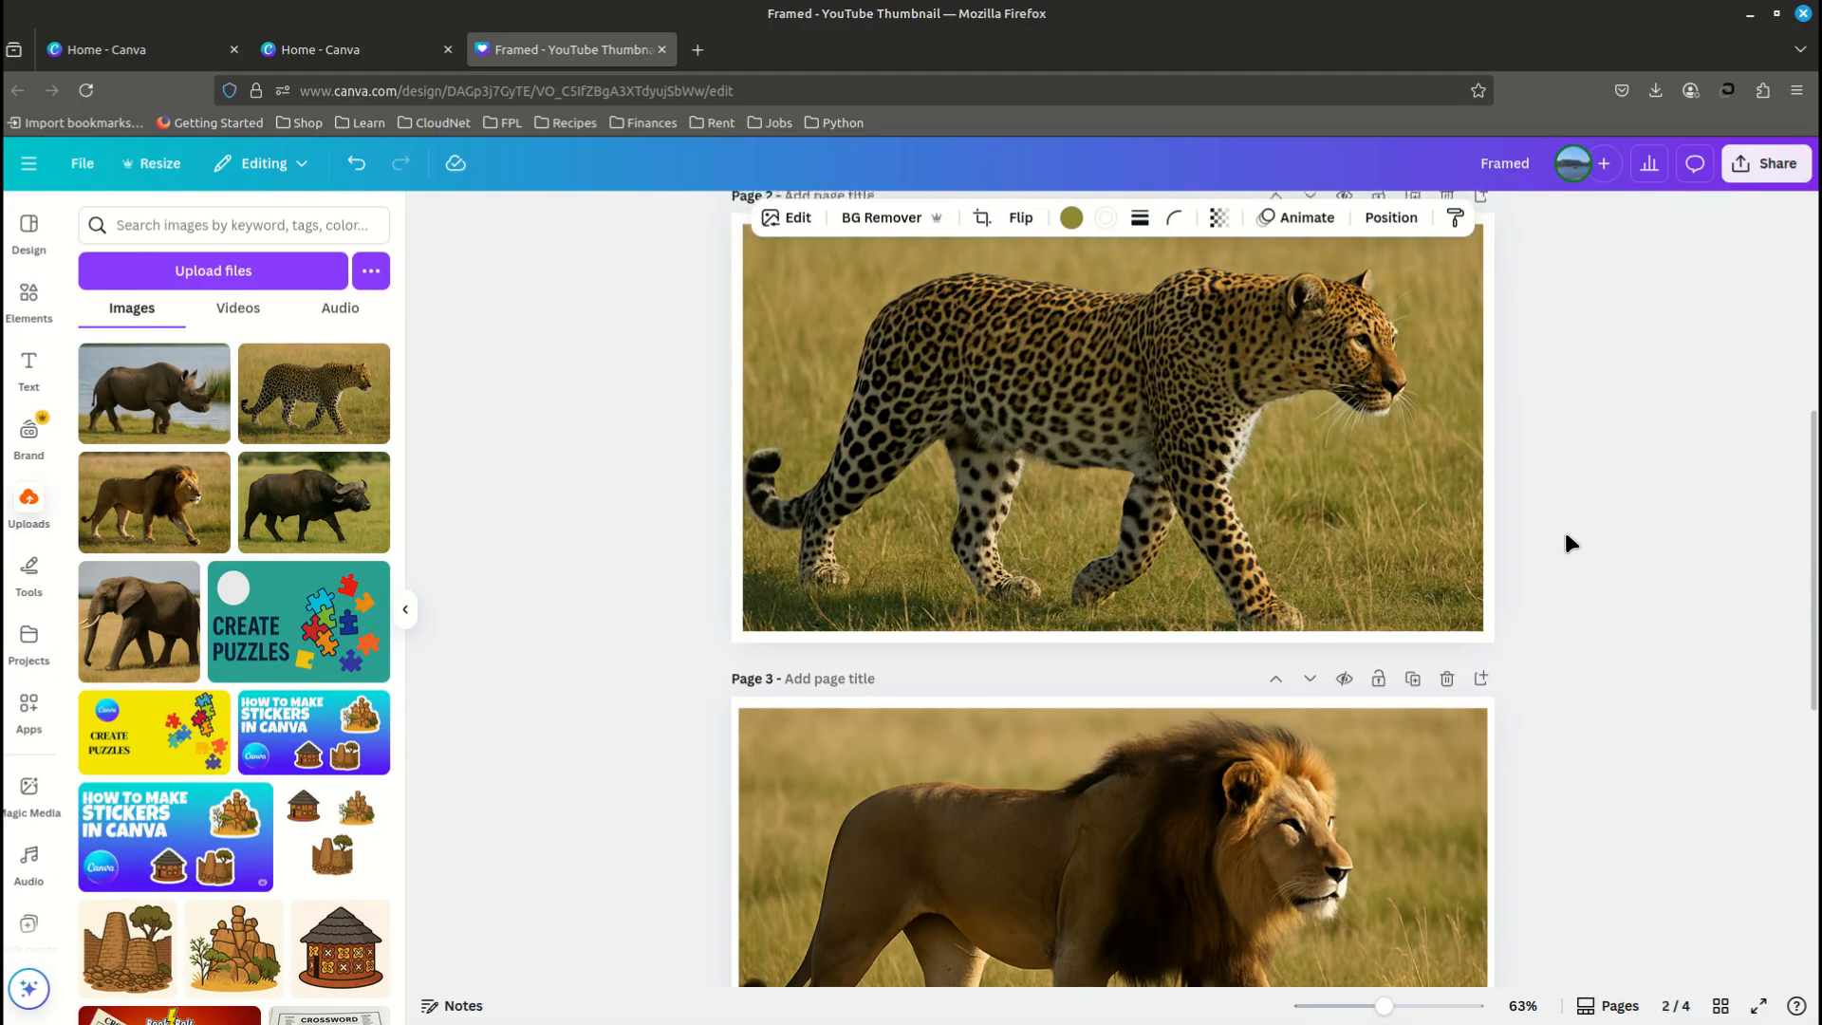
pyautogui.scroll(6, 1631, 509)
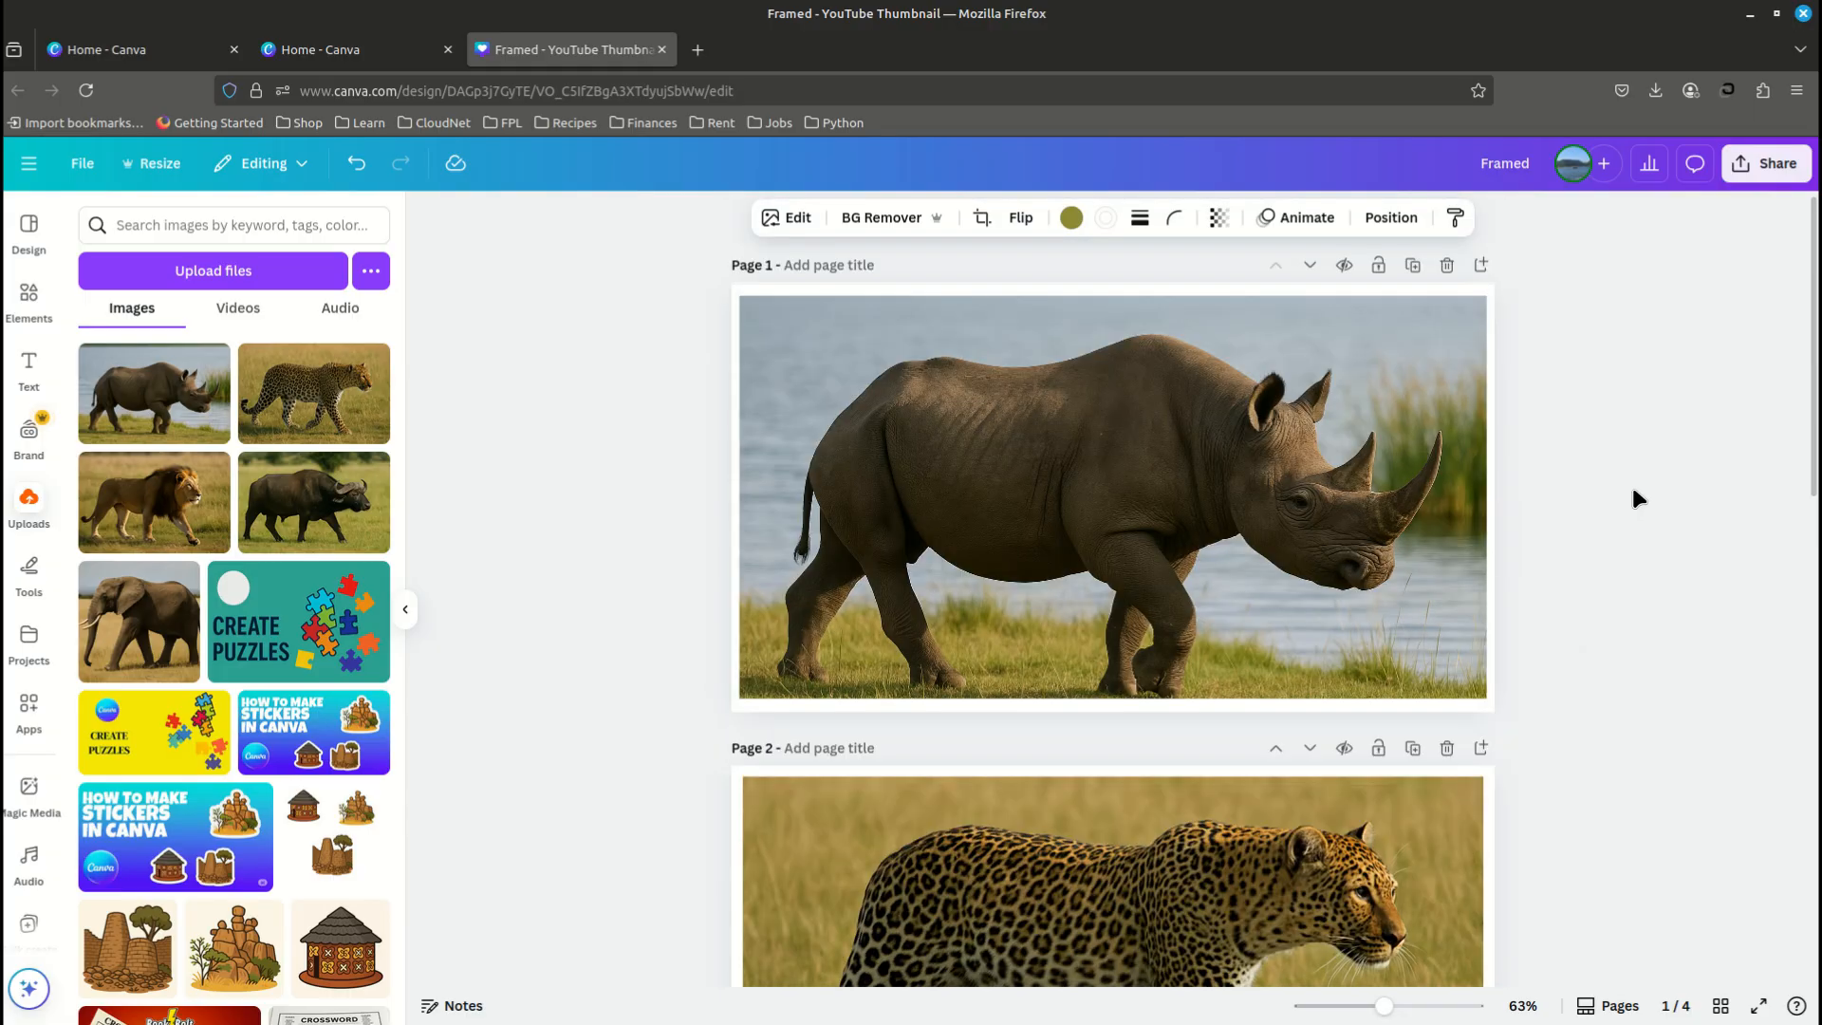
pyautogui.scroll(-5, 1635, 496)
pyautogui.scroll(-5, 1632, 498)
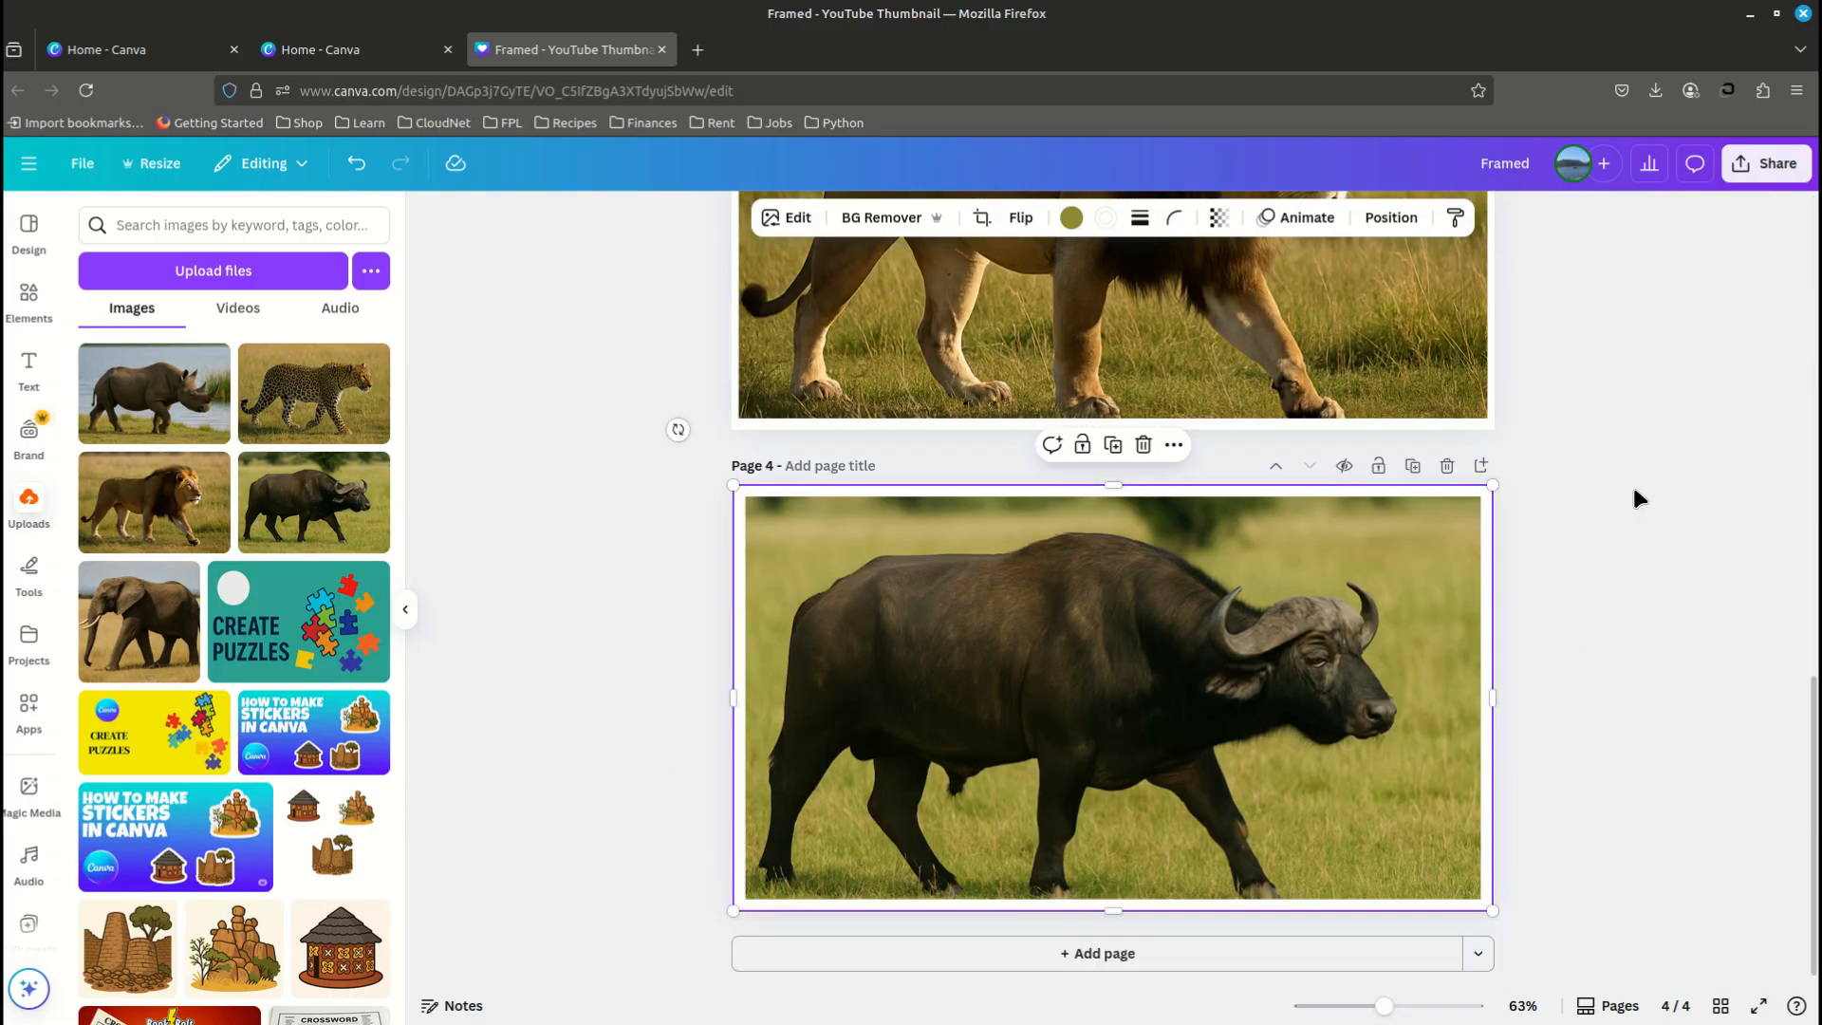
pyautogui.scroll(4, 1631, 498)
pyautogui.scroll(6, 1633, 493)
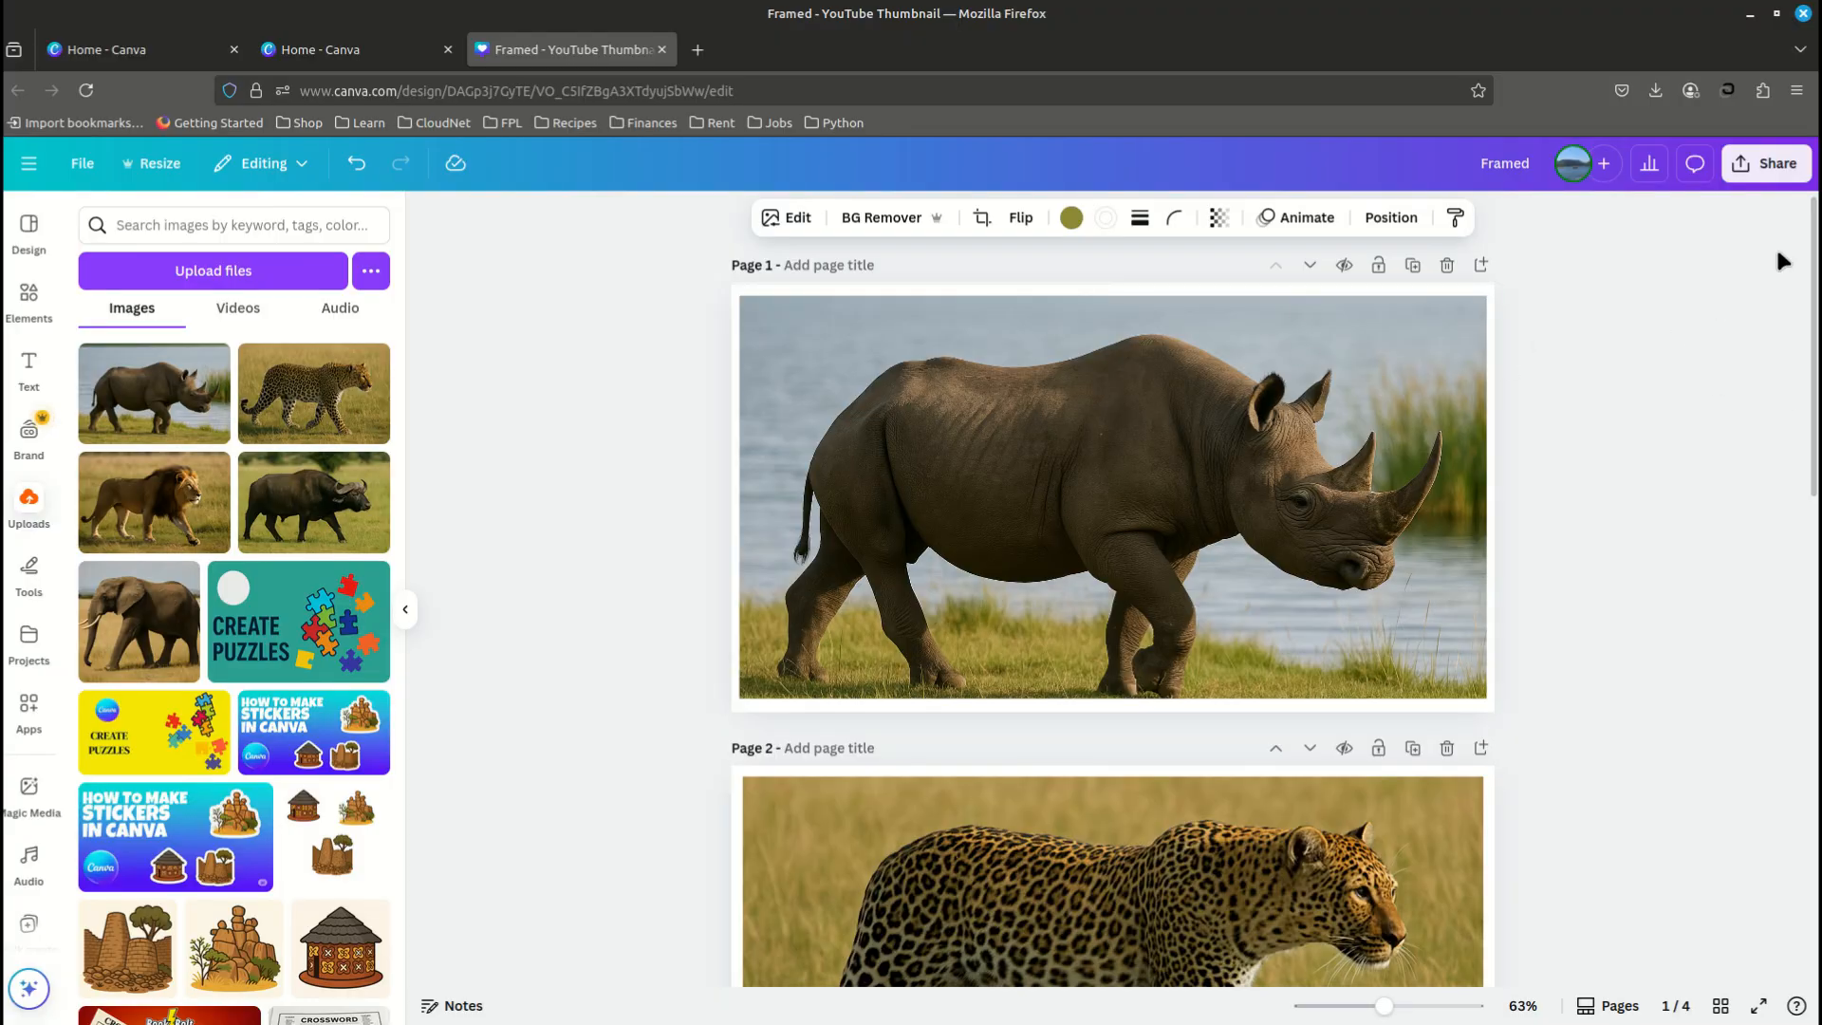
pyautogui.click(1770, 165)
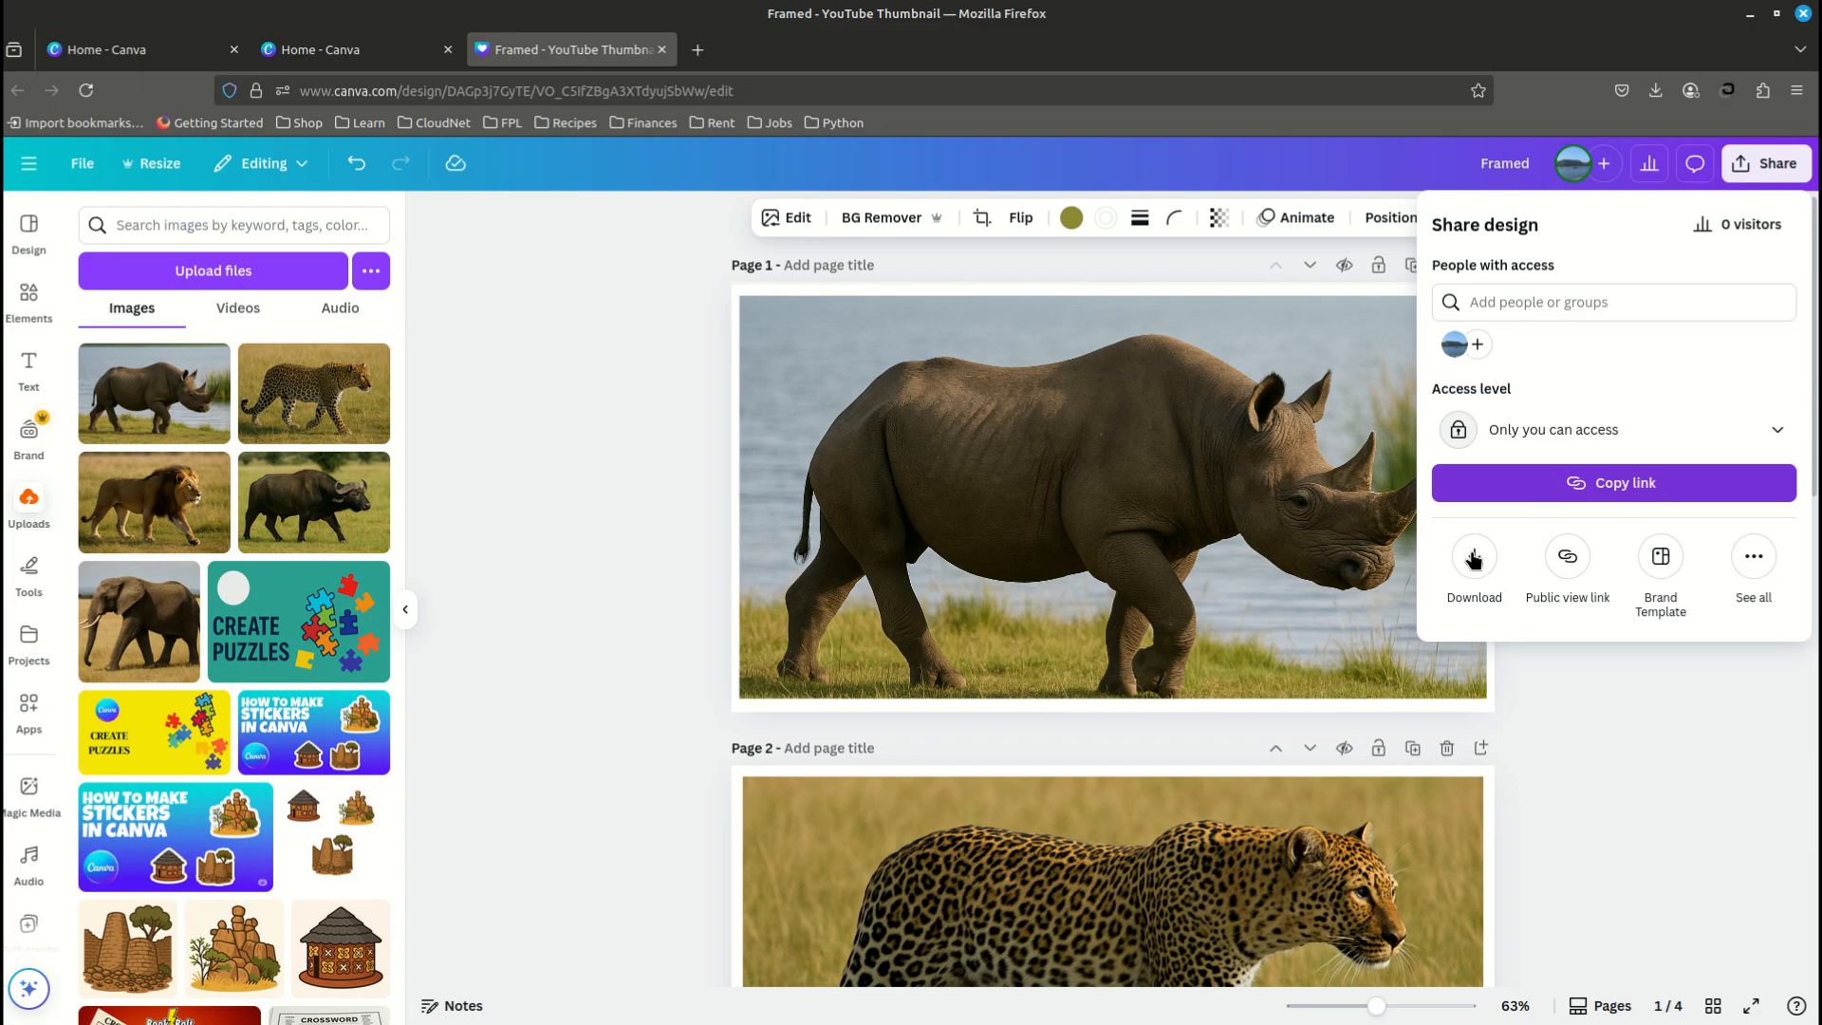
pyautogui.click(1473, 565)
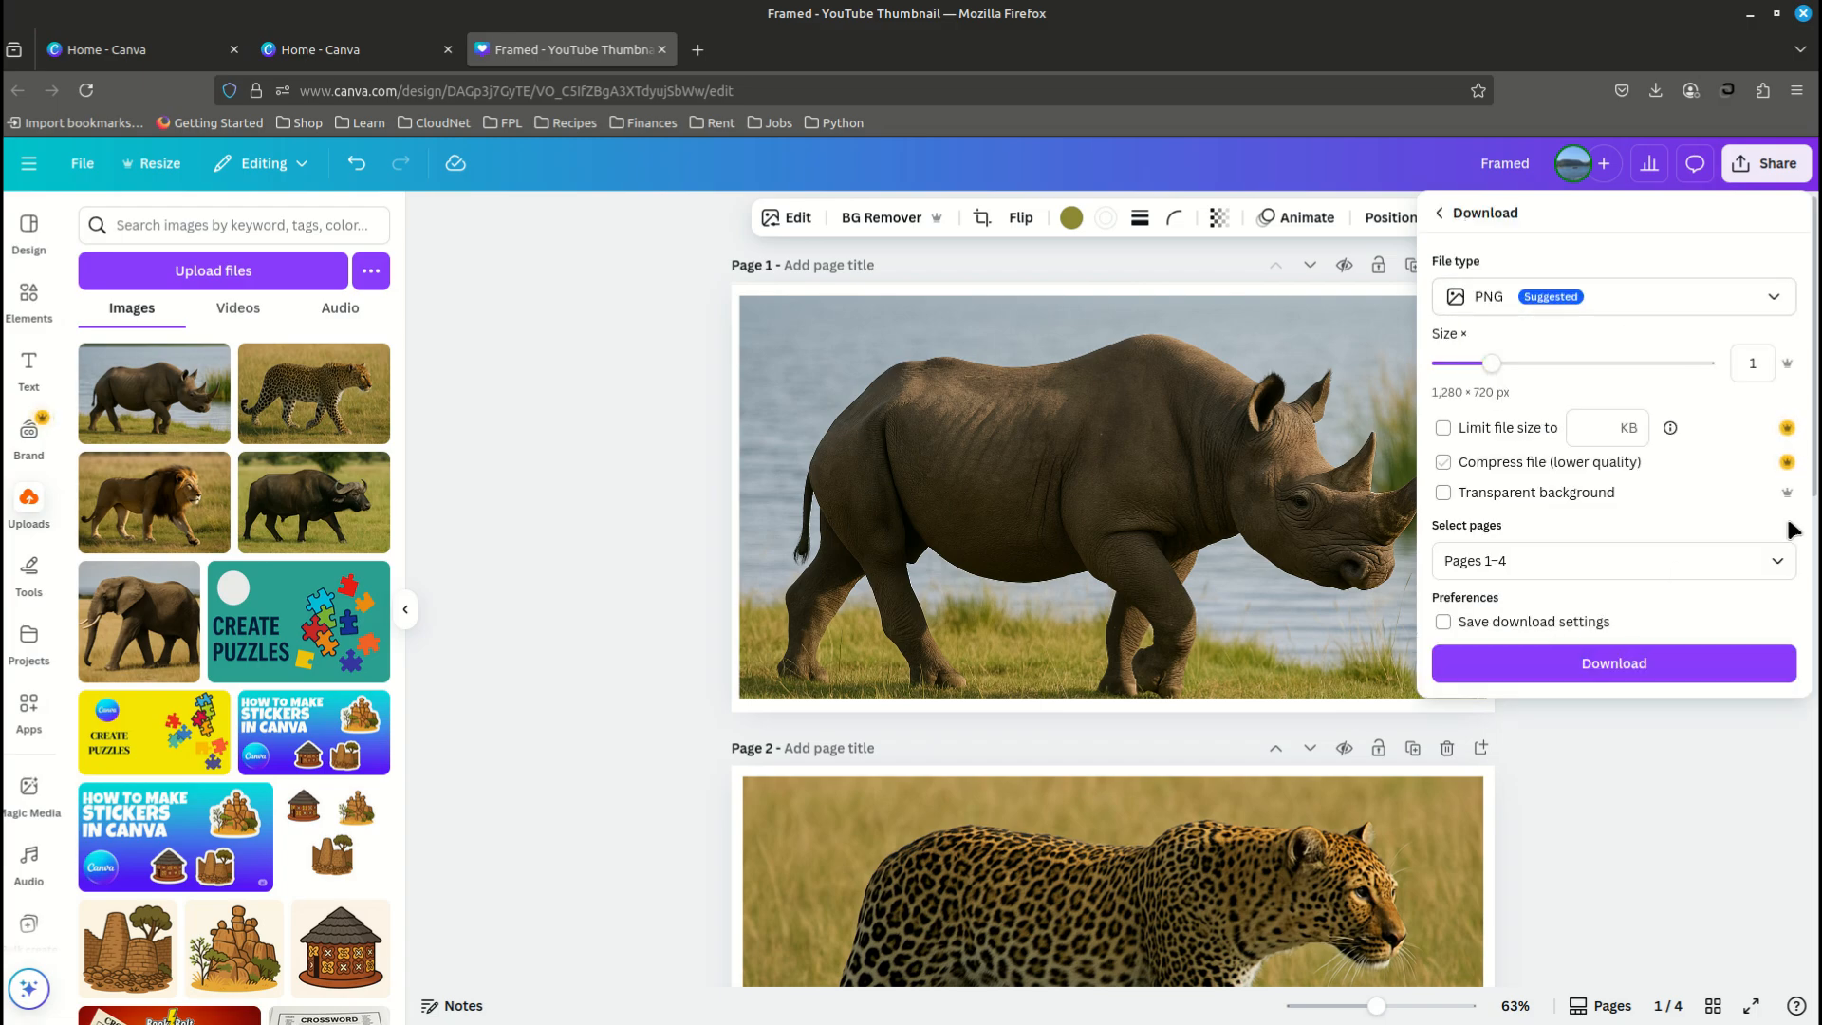
pyautogui.click(1572, 674)
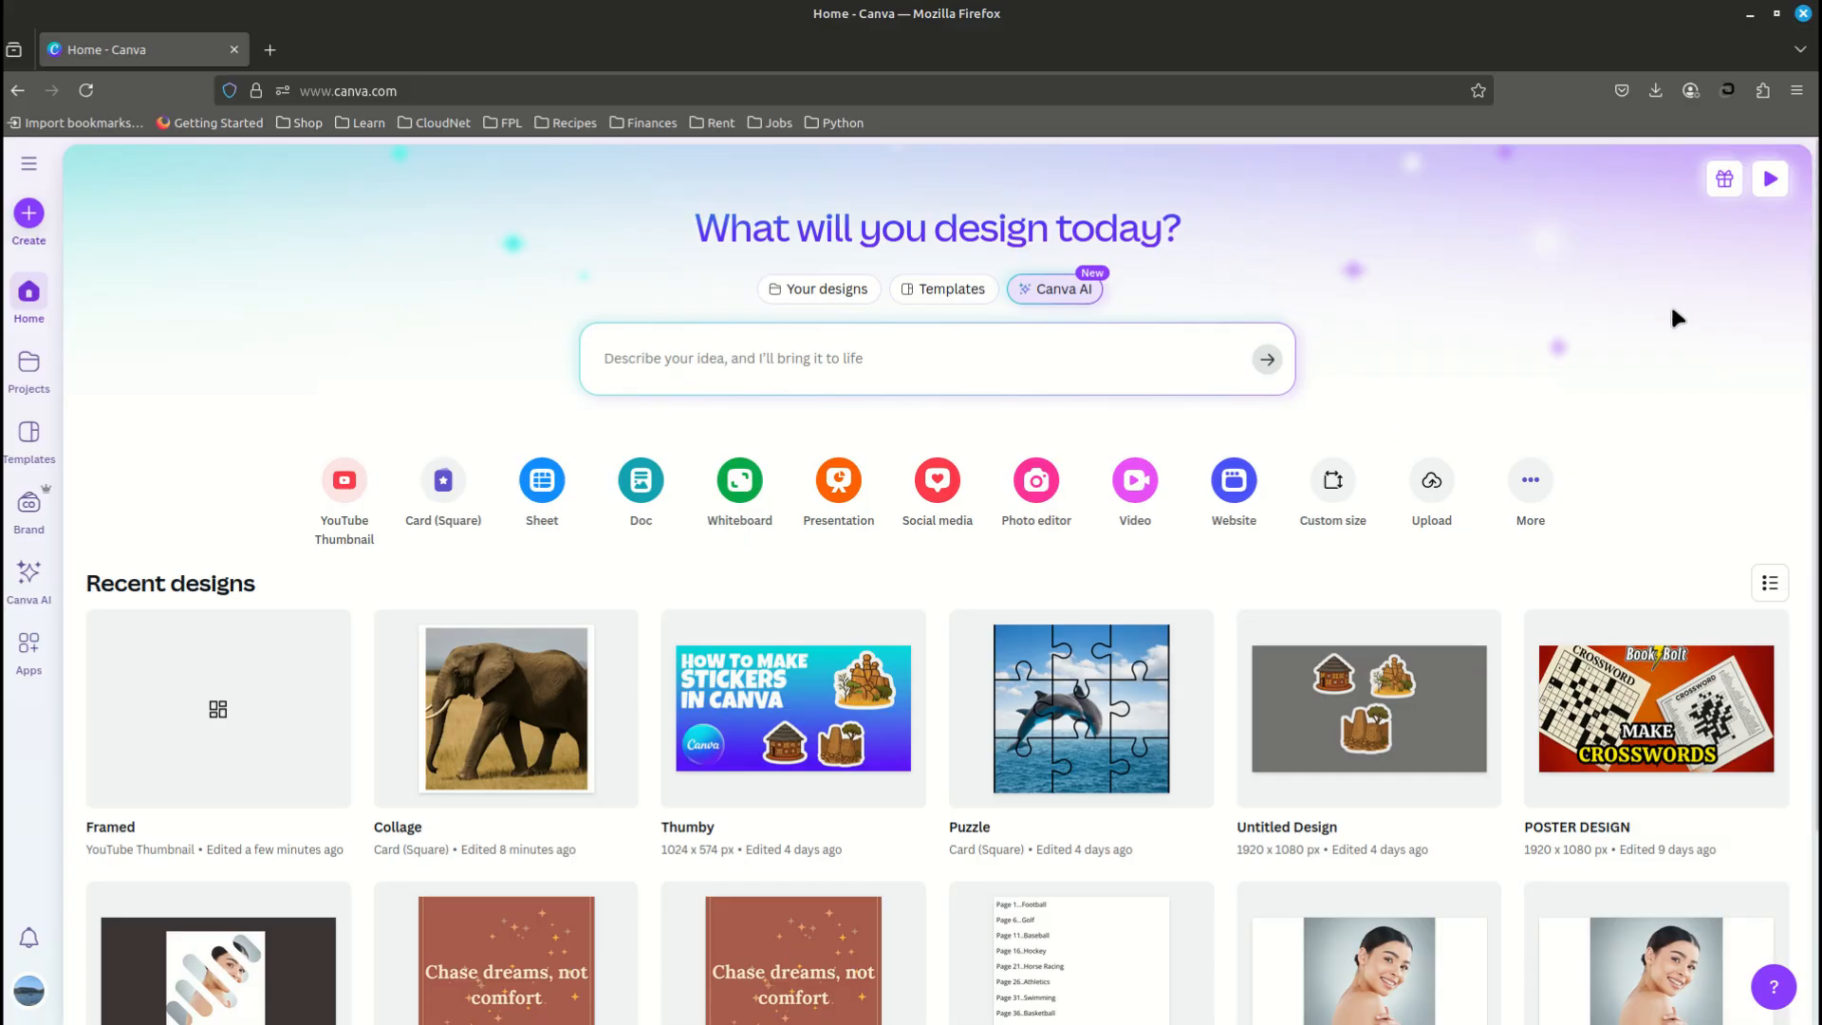
# - Create a new blank Video (Landscape) design at 1920 × 1080 px
pyautogui.click(1531, 481)
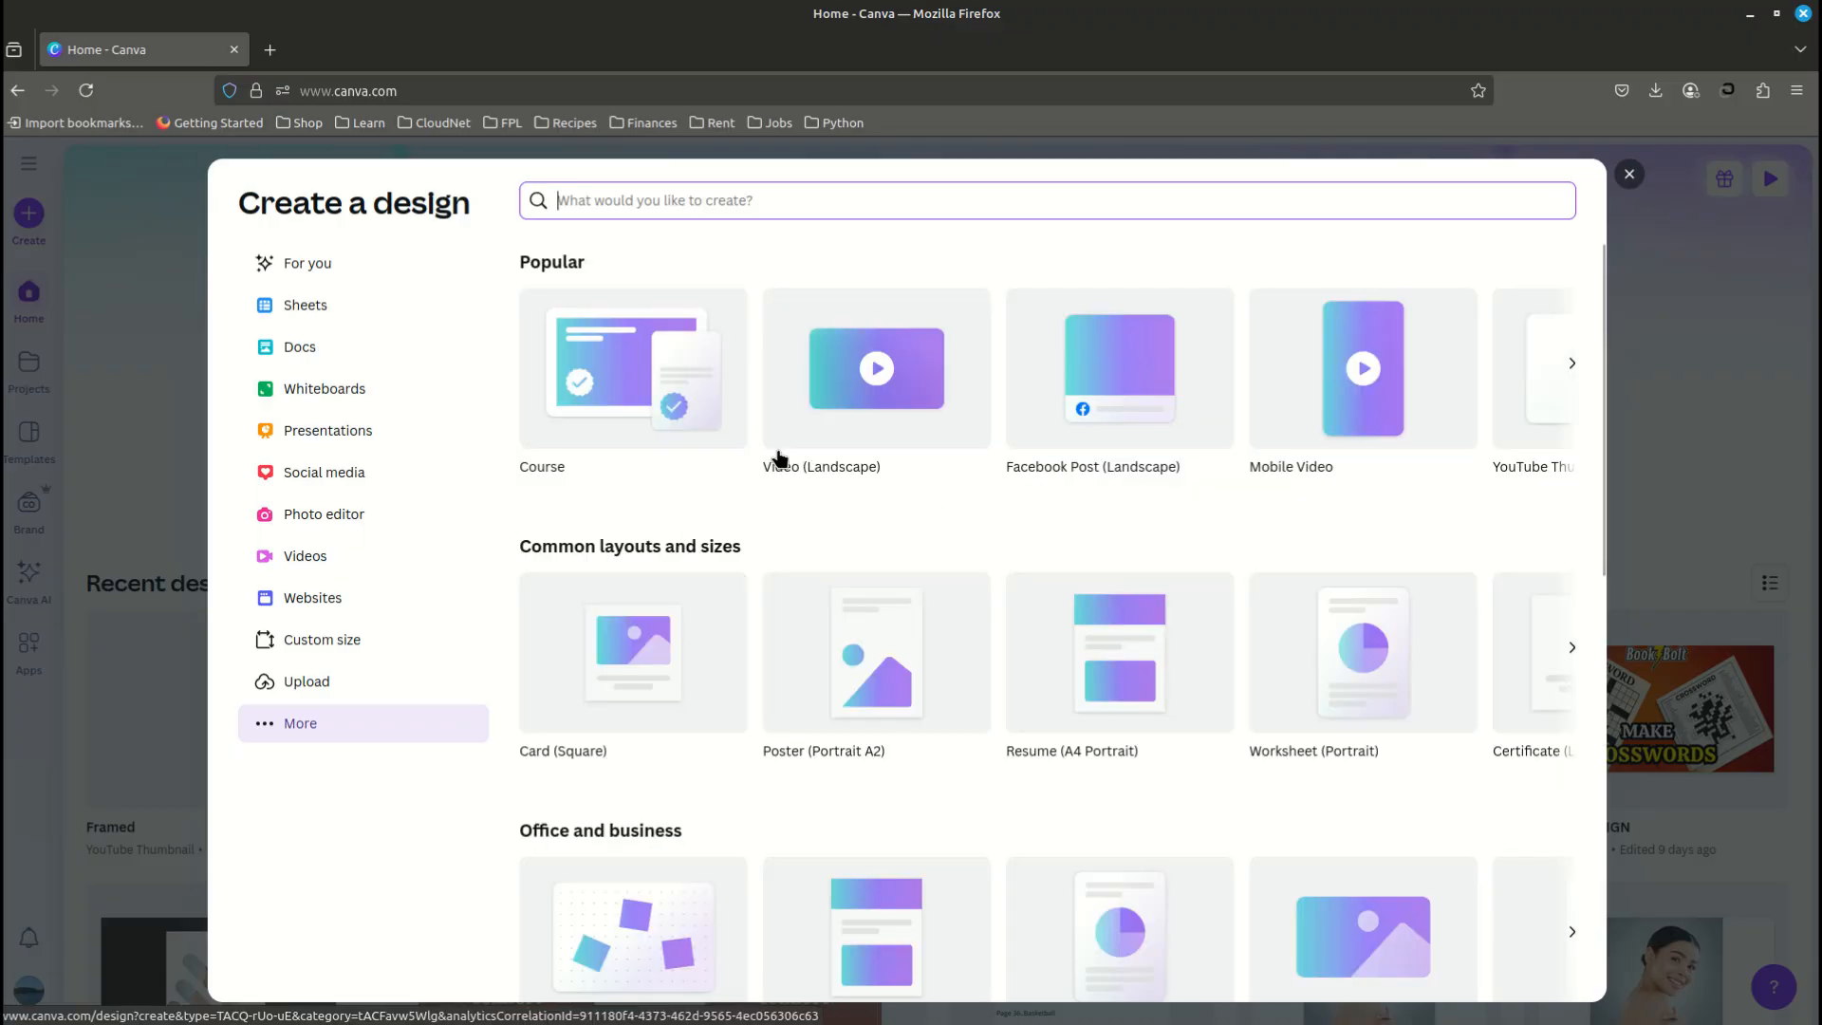
pyautogui.click(300, 557)
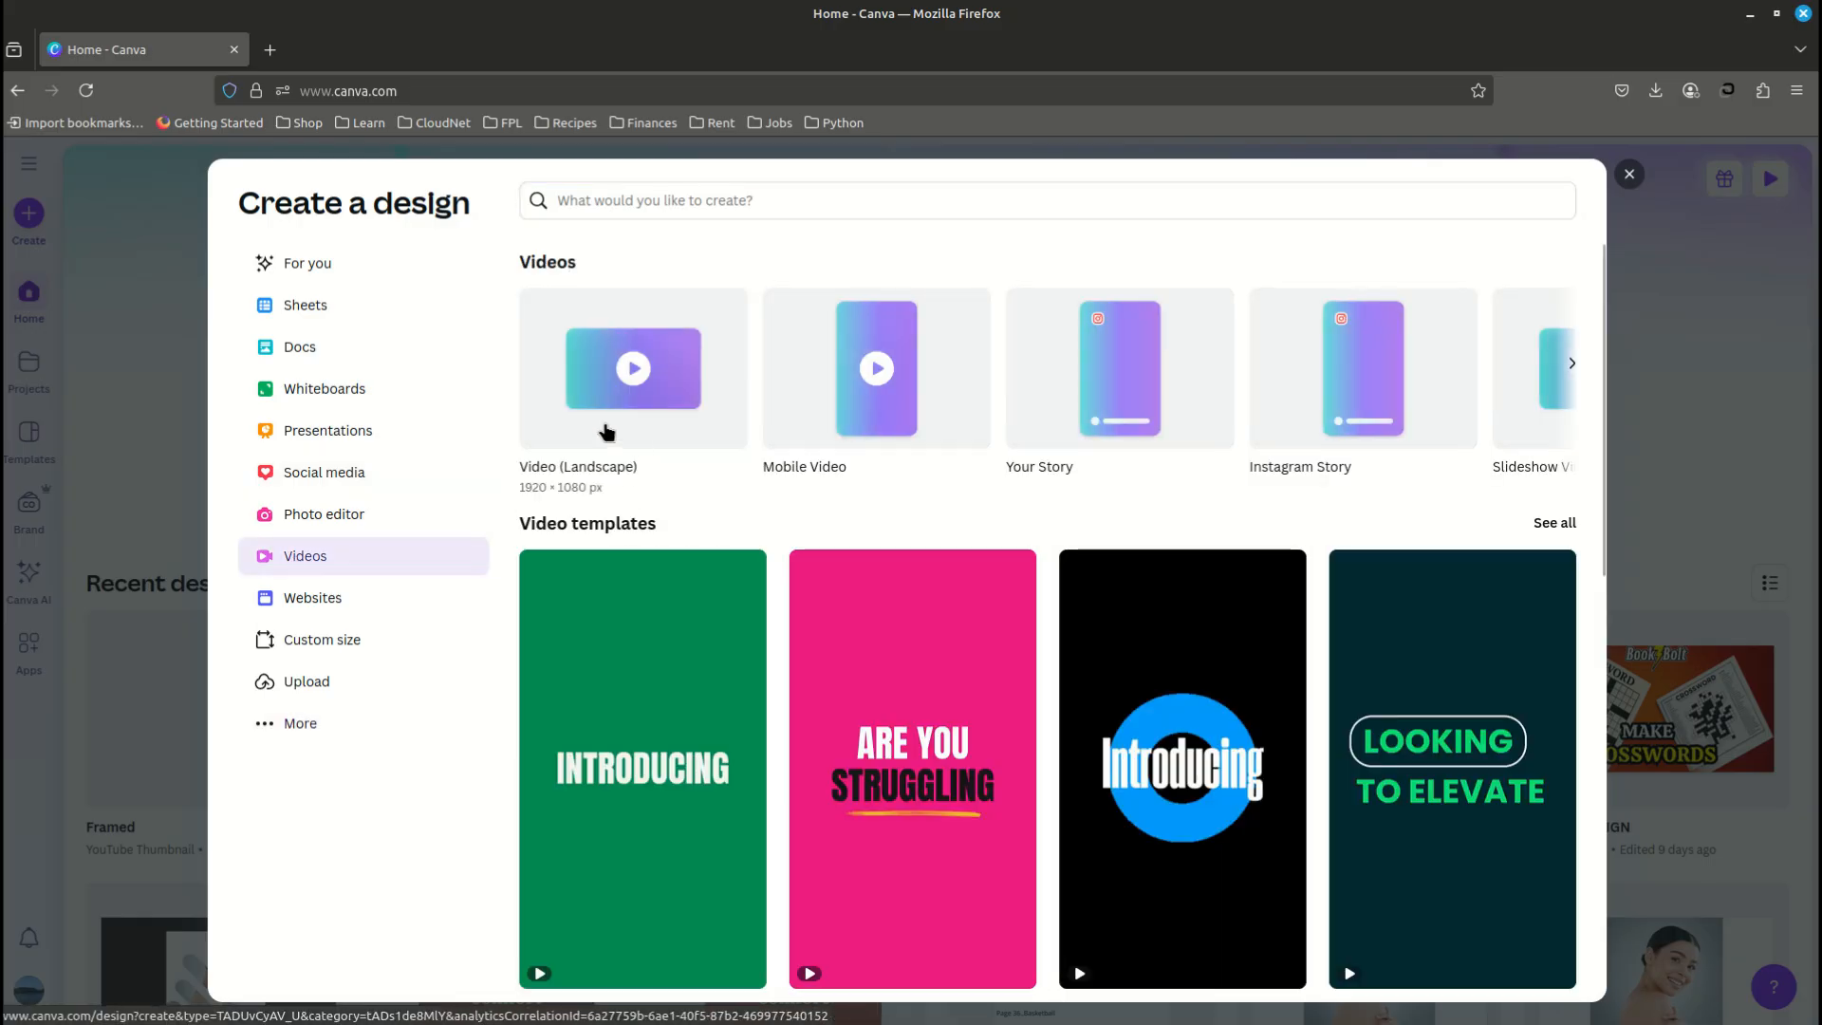
pyautogui.click(608, 433)
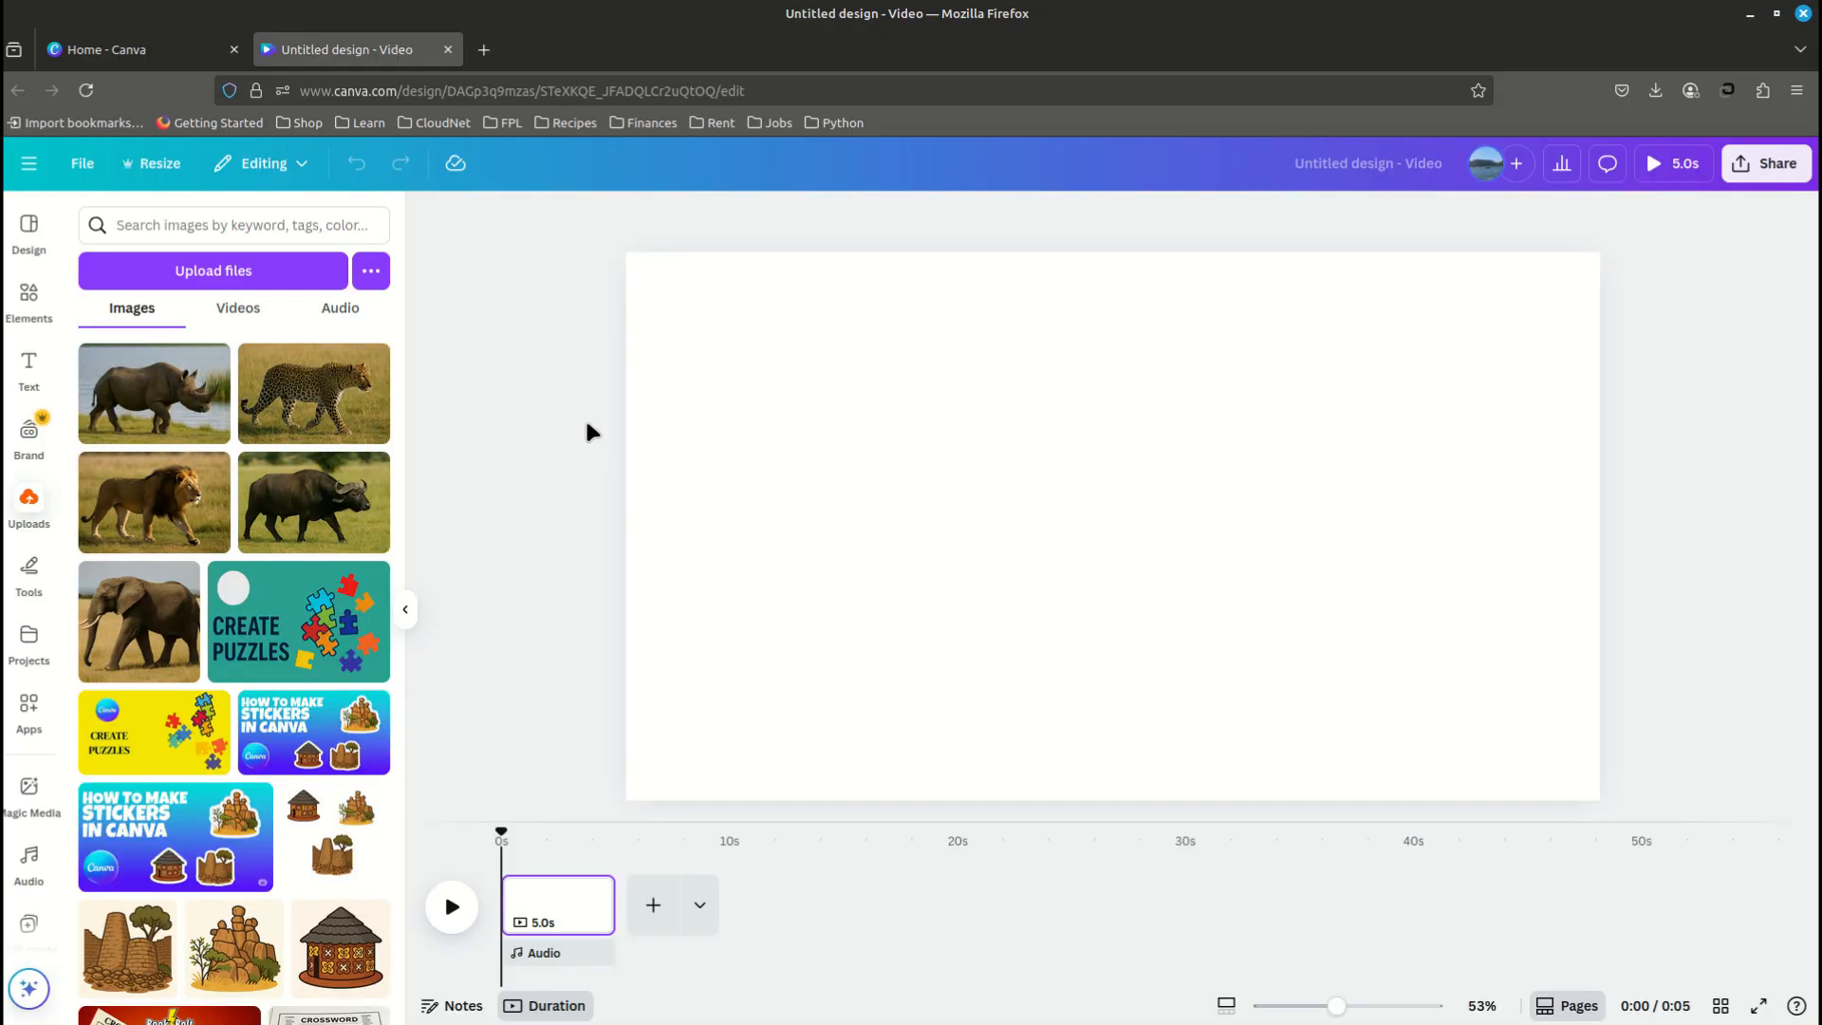
# - Upload 1.png, 2.png, 3.png, 4.png and Collage.png from the Framed folder in Downloads
pyautogui.click(226, 276)
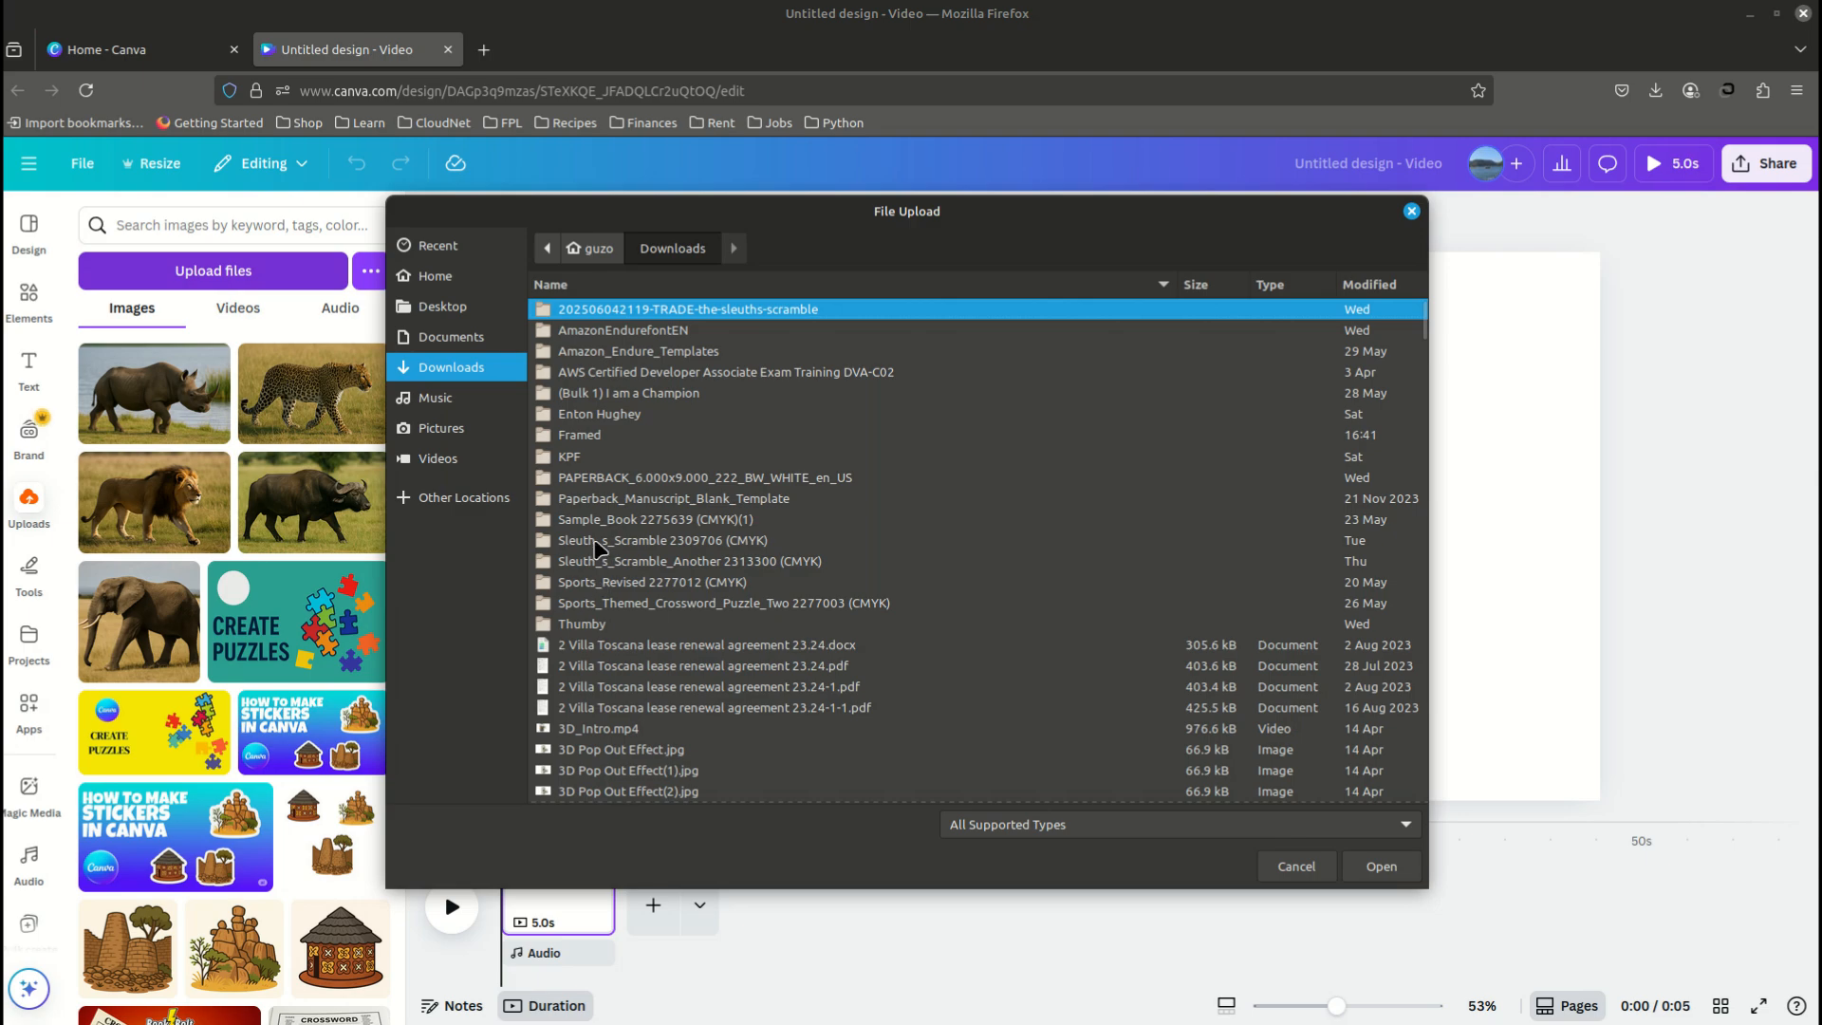
pyautogui.doubleClick(598, 437)
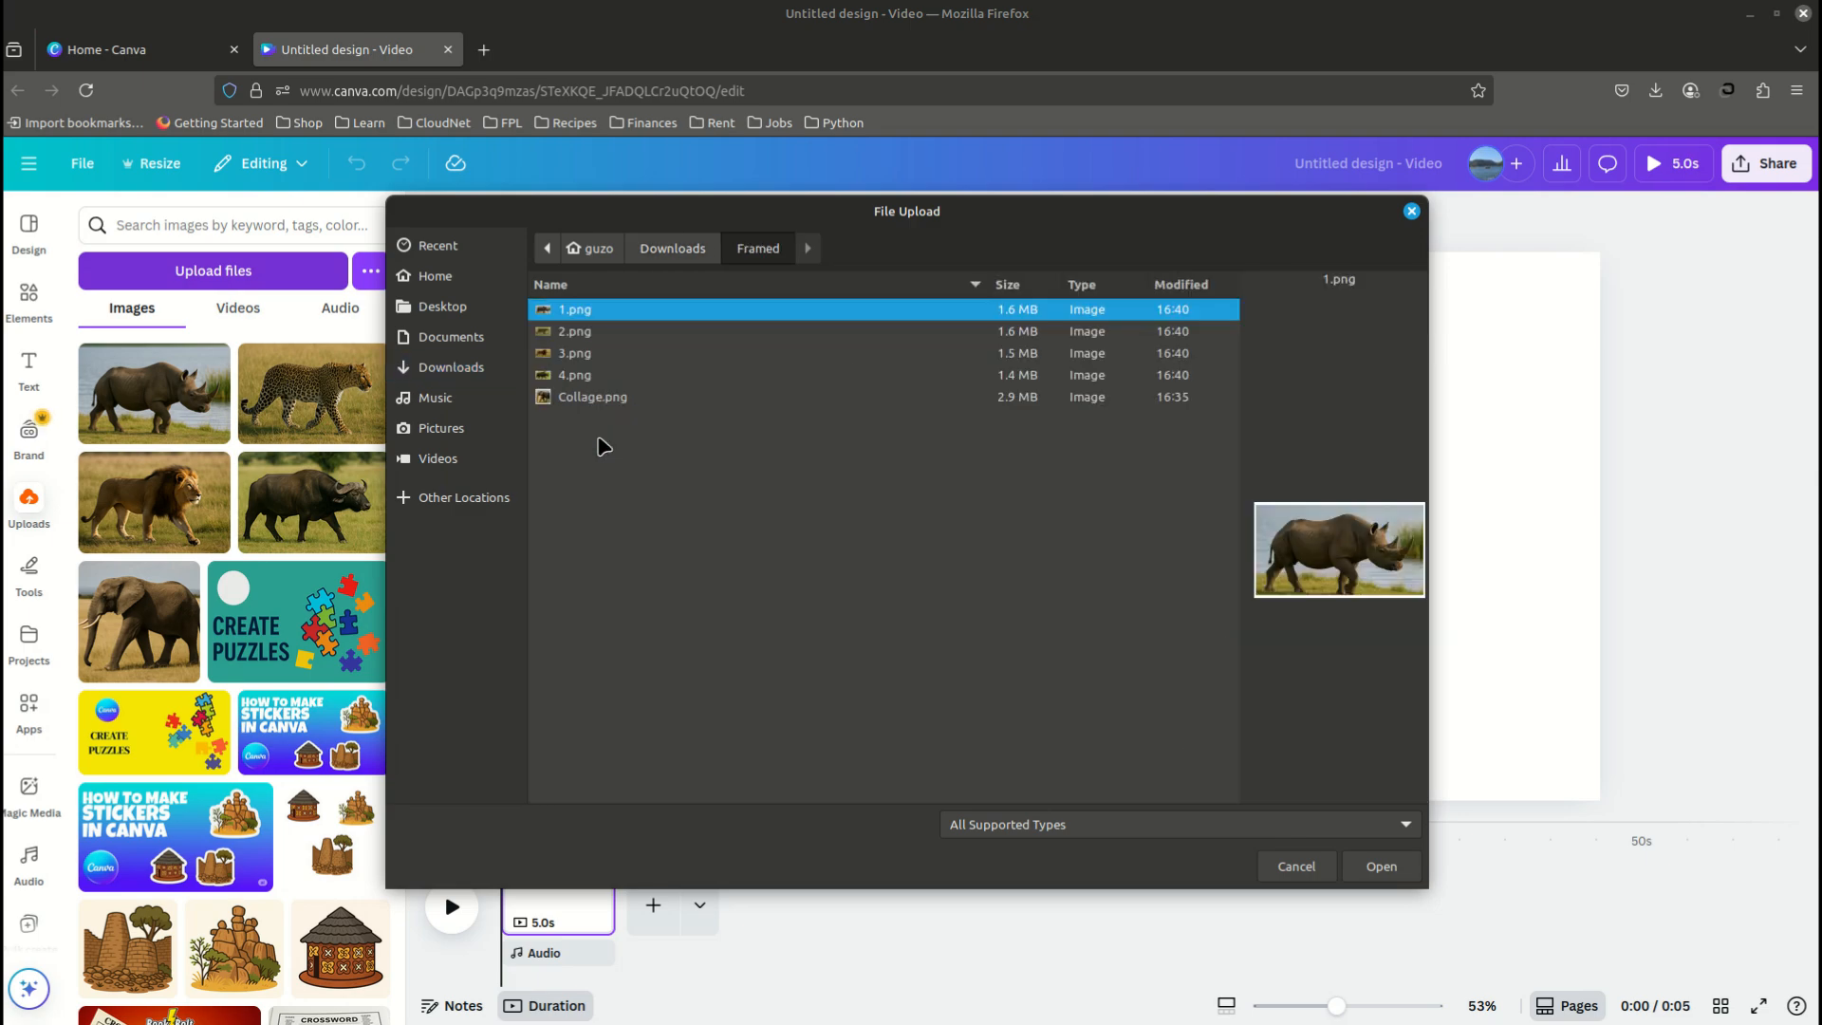
pyautogui.hotkey('ctrl', 'a')
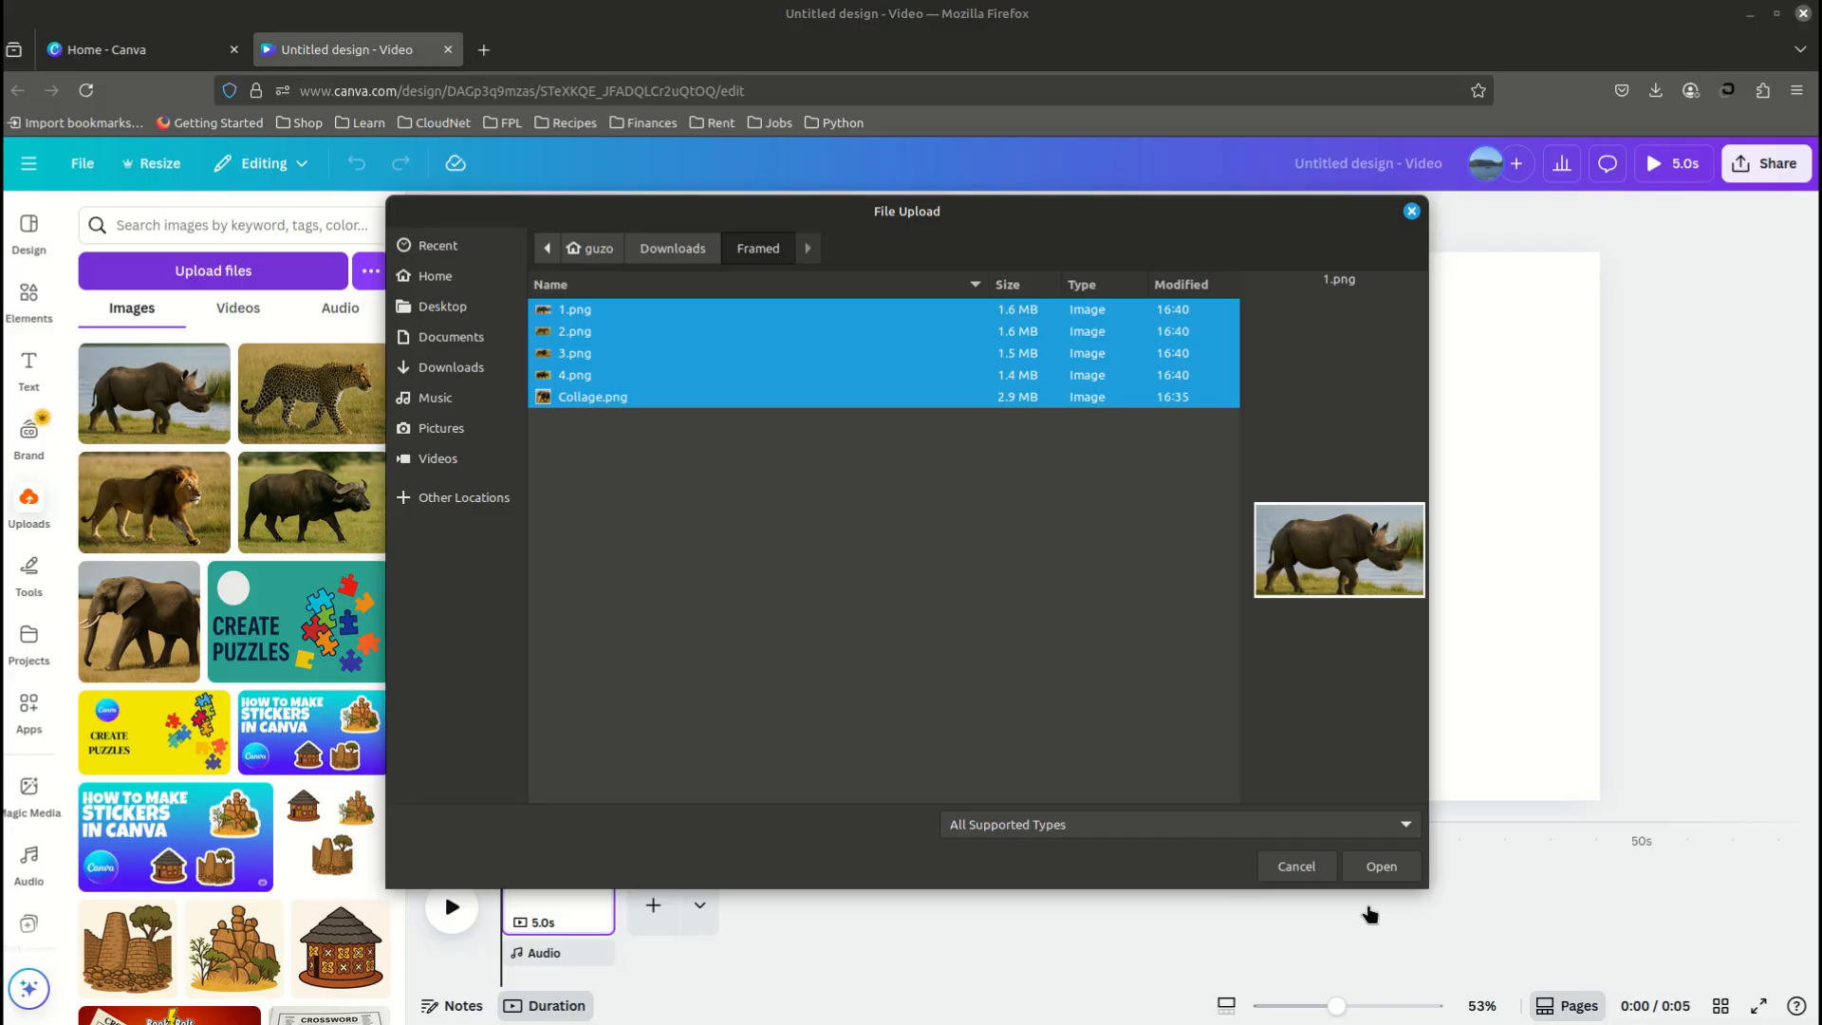
pyautogui.click(1382, 865)
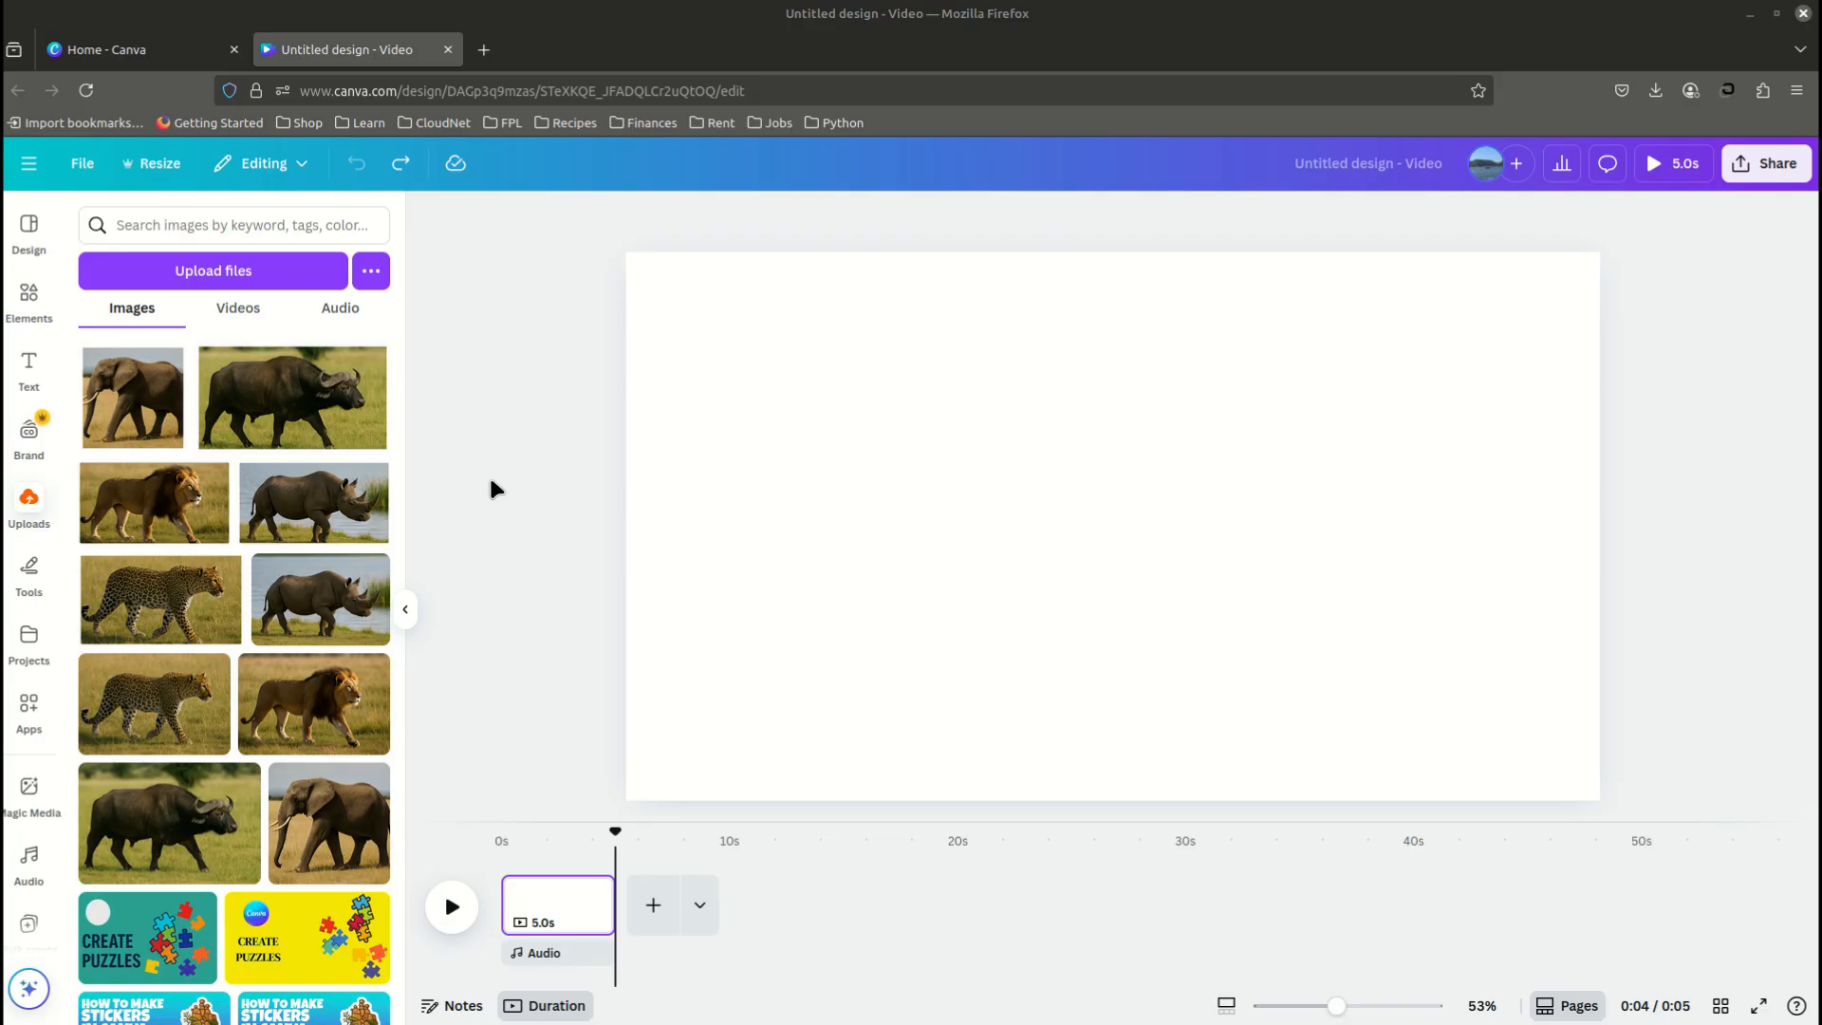
# - Add the recently used white wood-plank image from the elements and set it as the page background
pyautogui.click(29, 304)
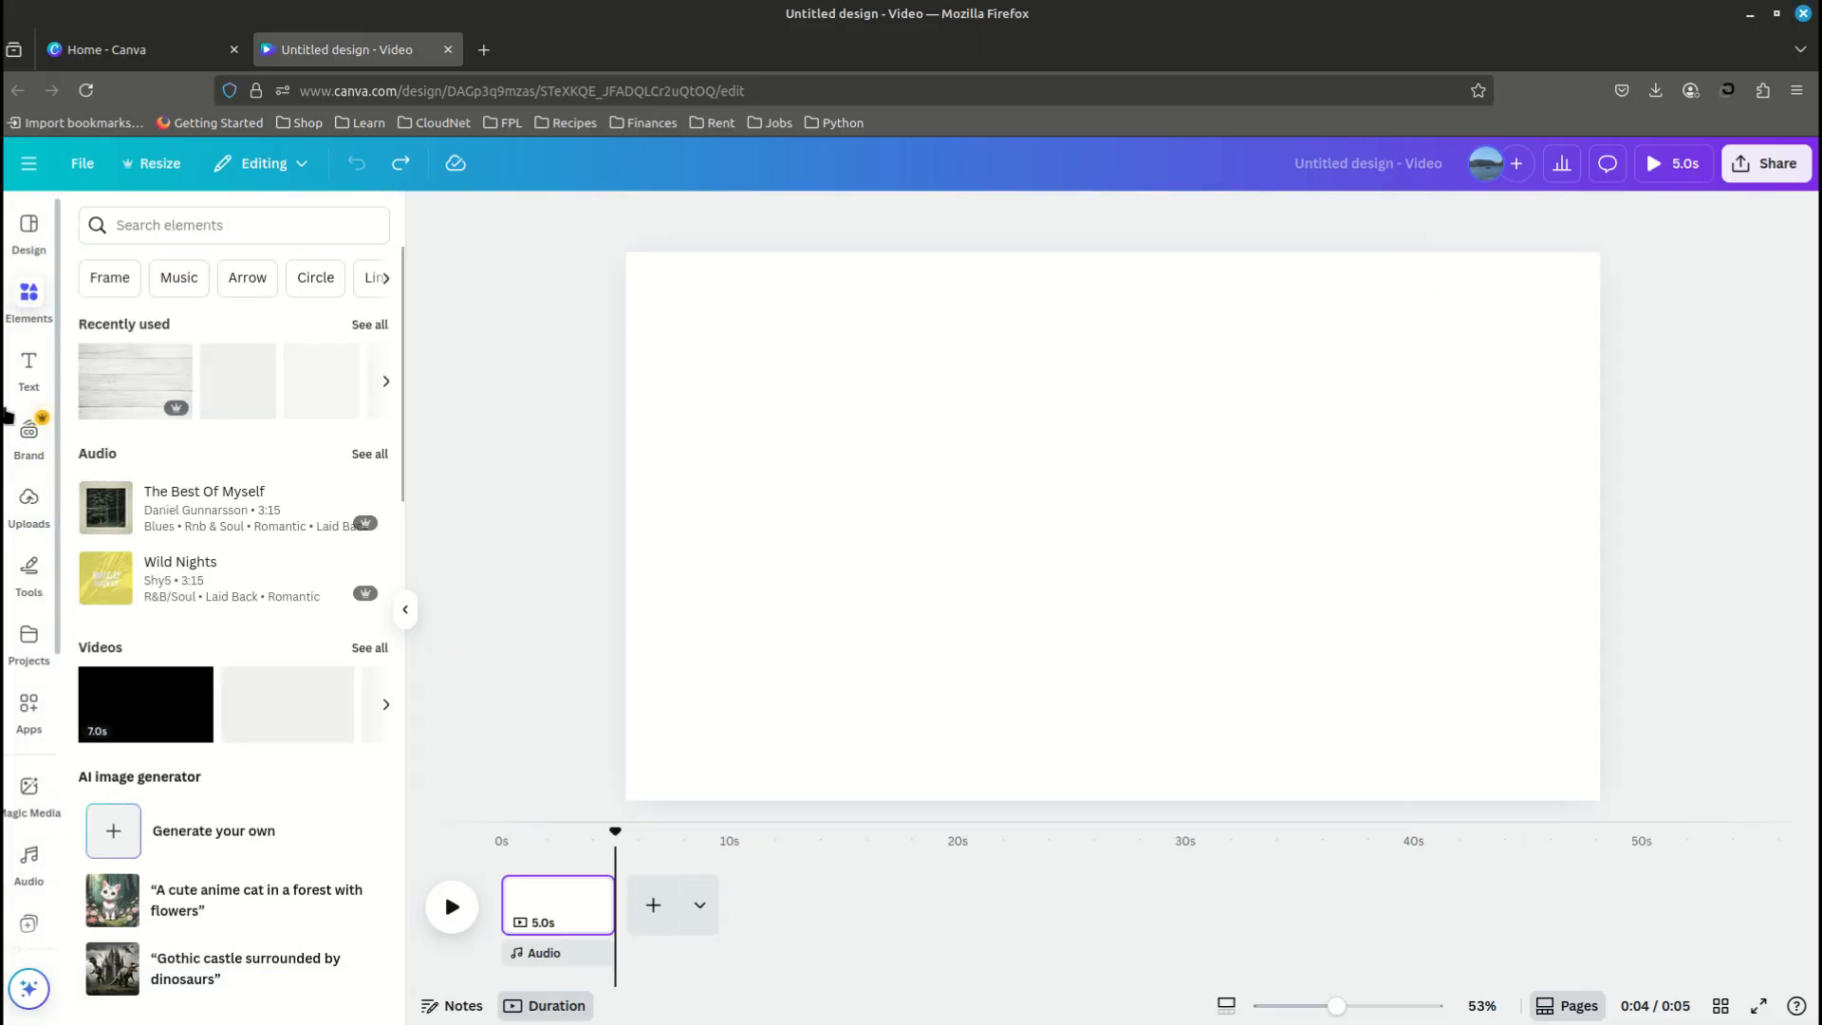
pyautogui.click(130, 389)
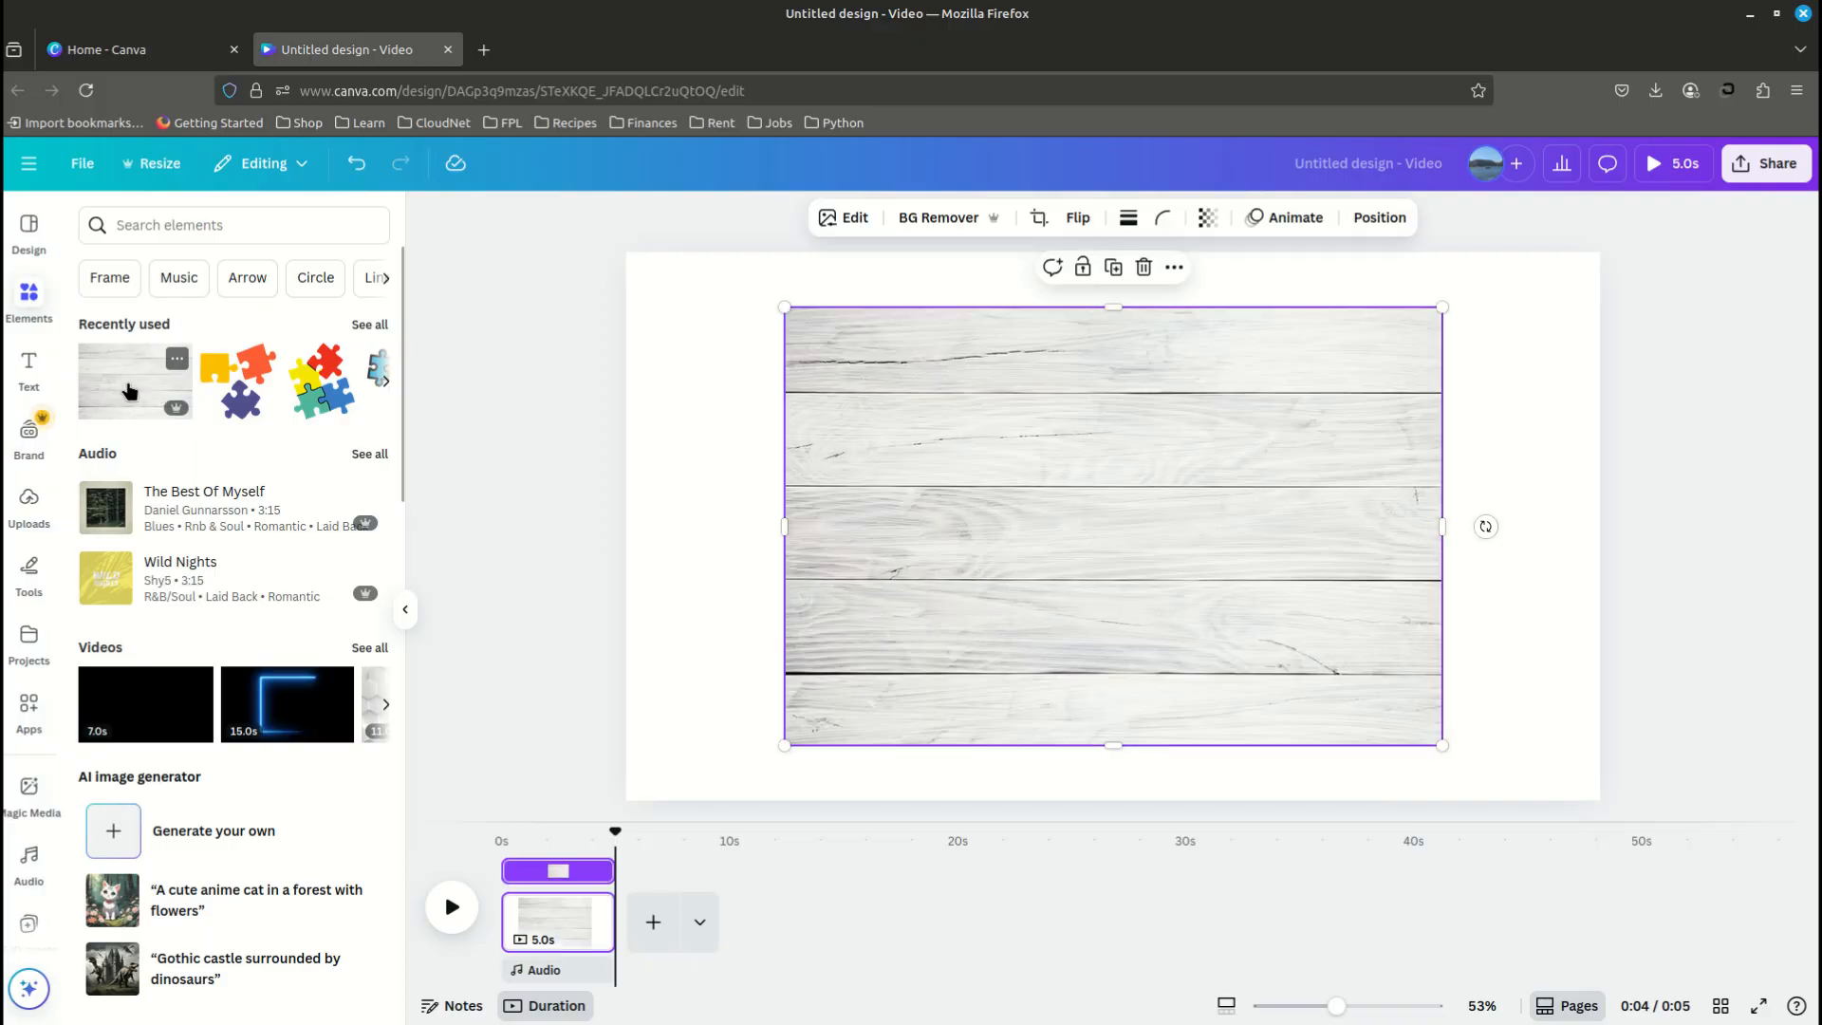
pyautogui.rightClick(991, 496)
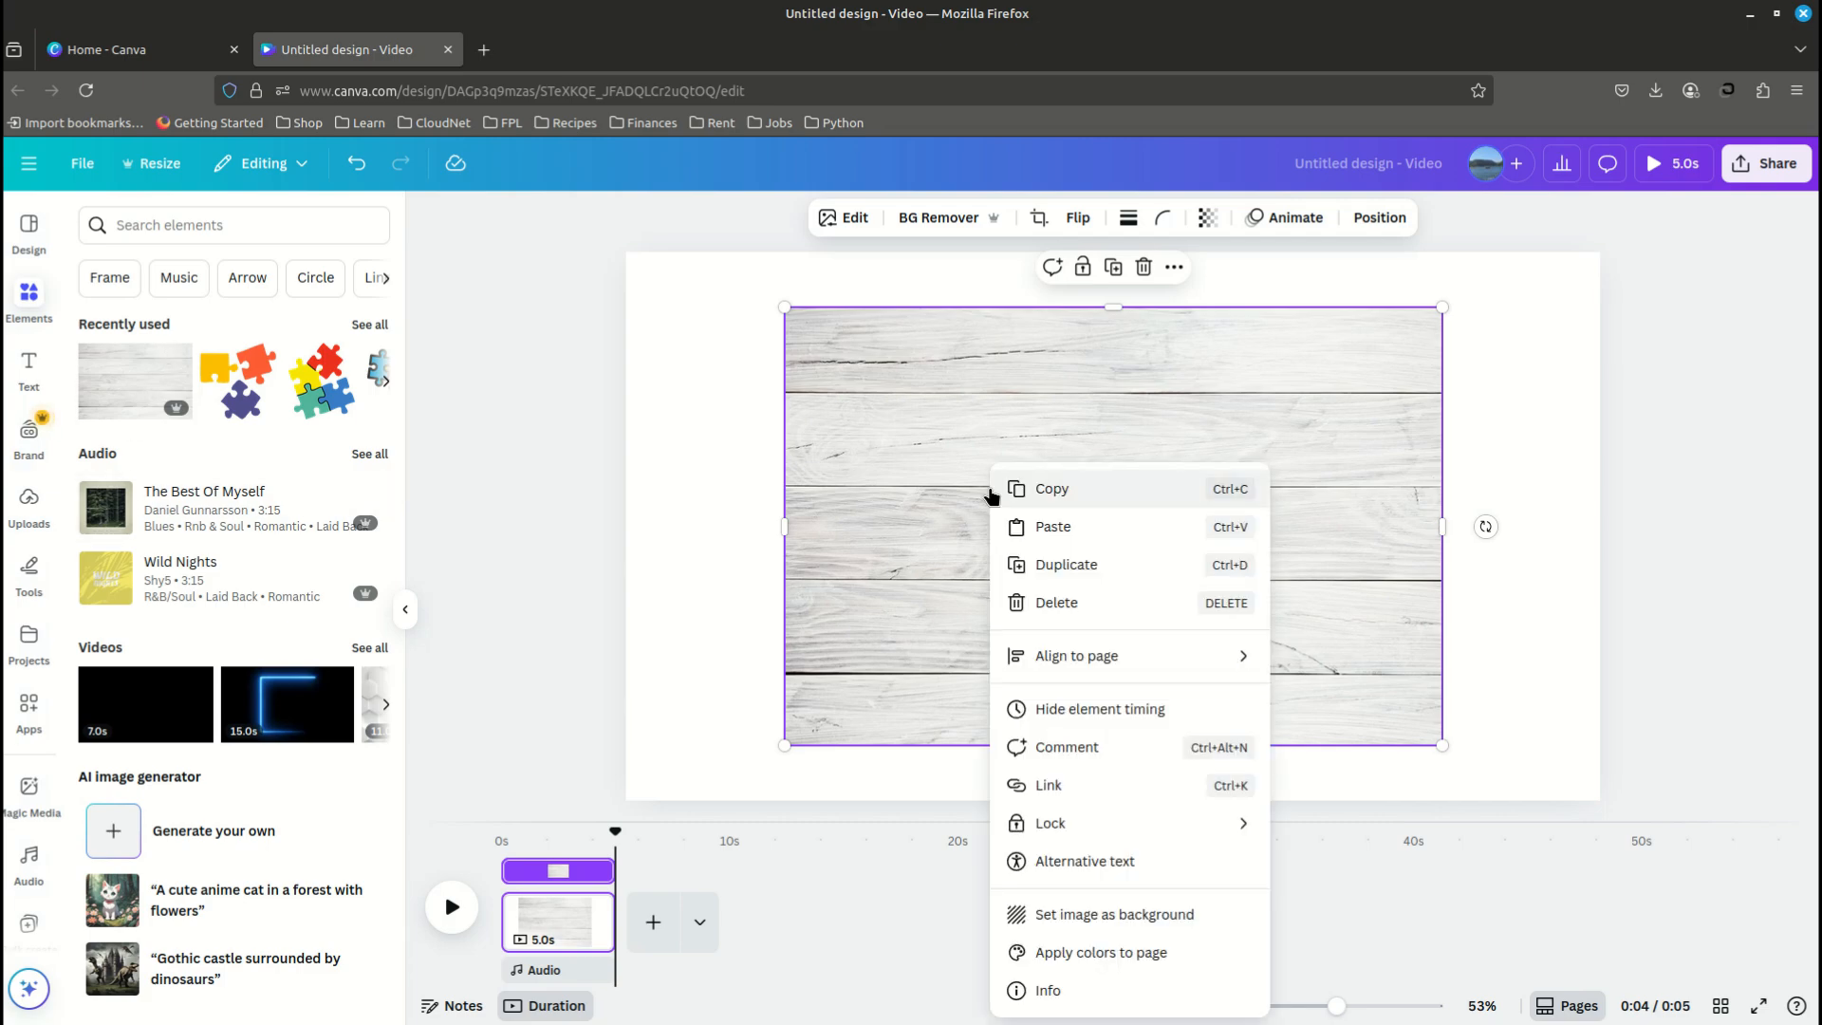
pyautogui.click(1082, 915)
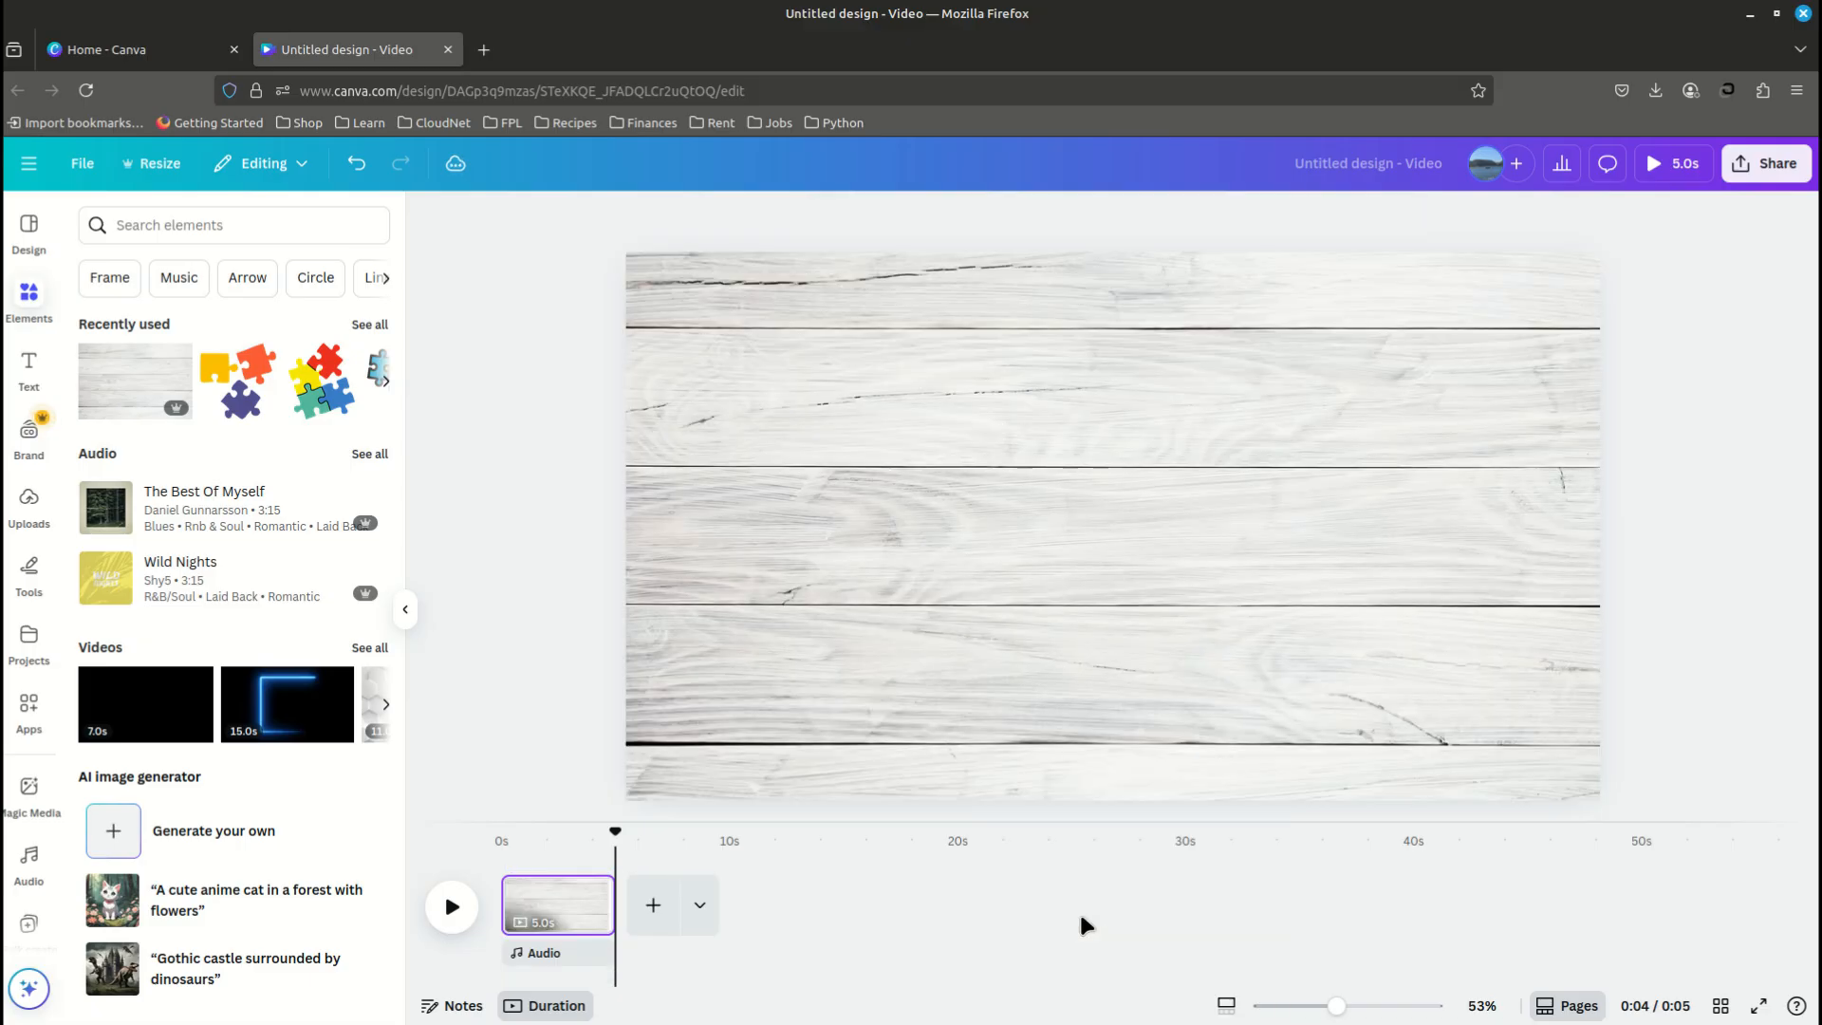
# - Place the uploaded white-framed elephant photo on the wooden background
pyautogui.click(32, 501)
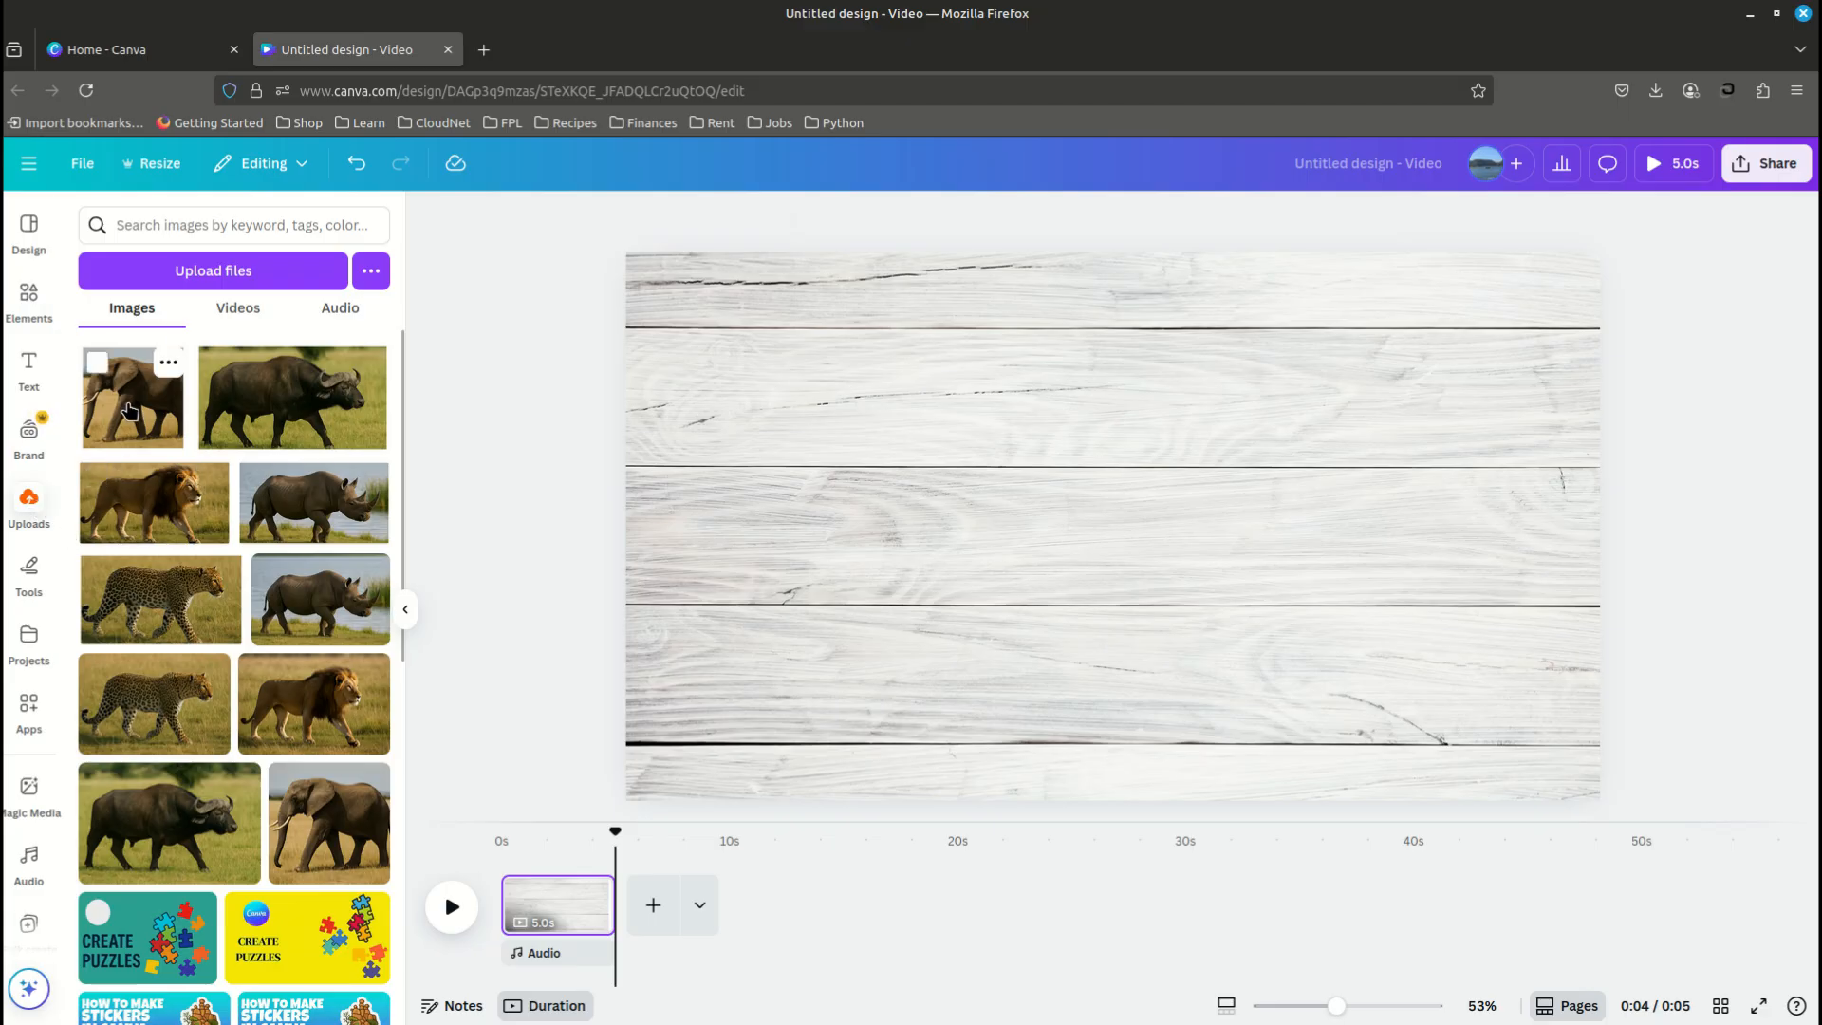
pyautogui.click(130, 411)
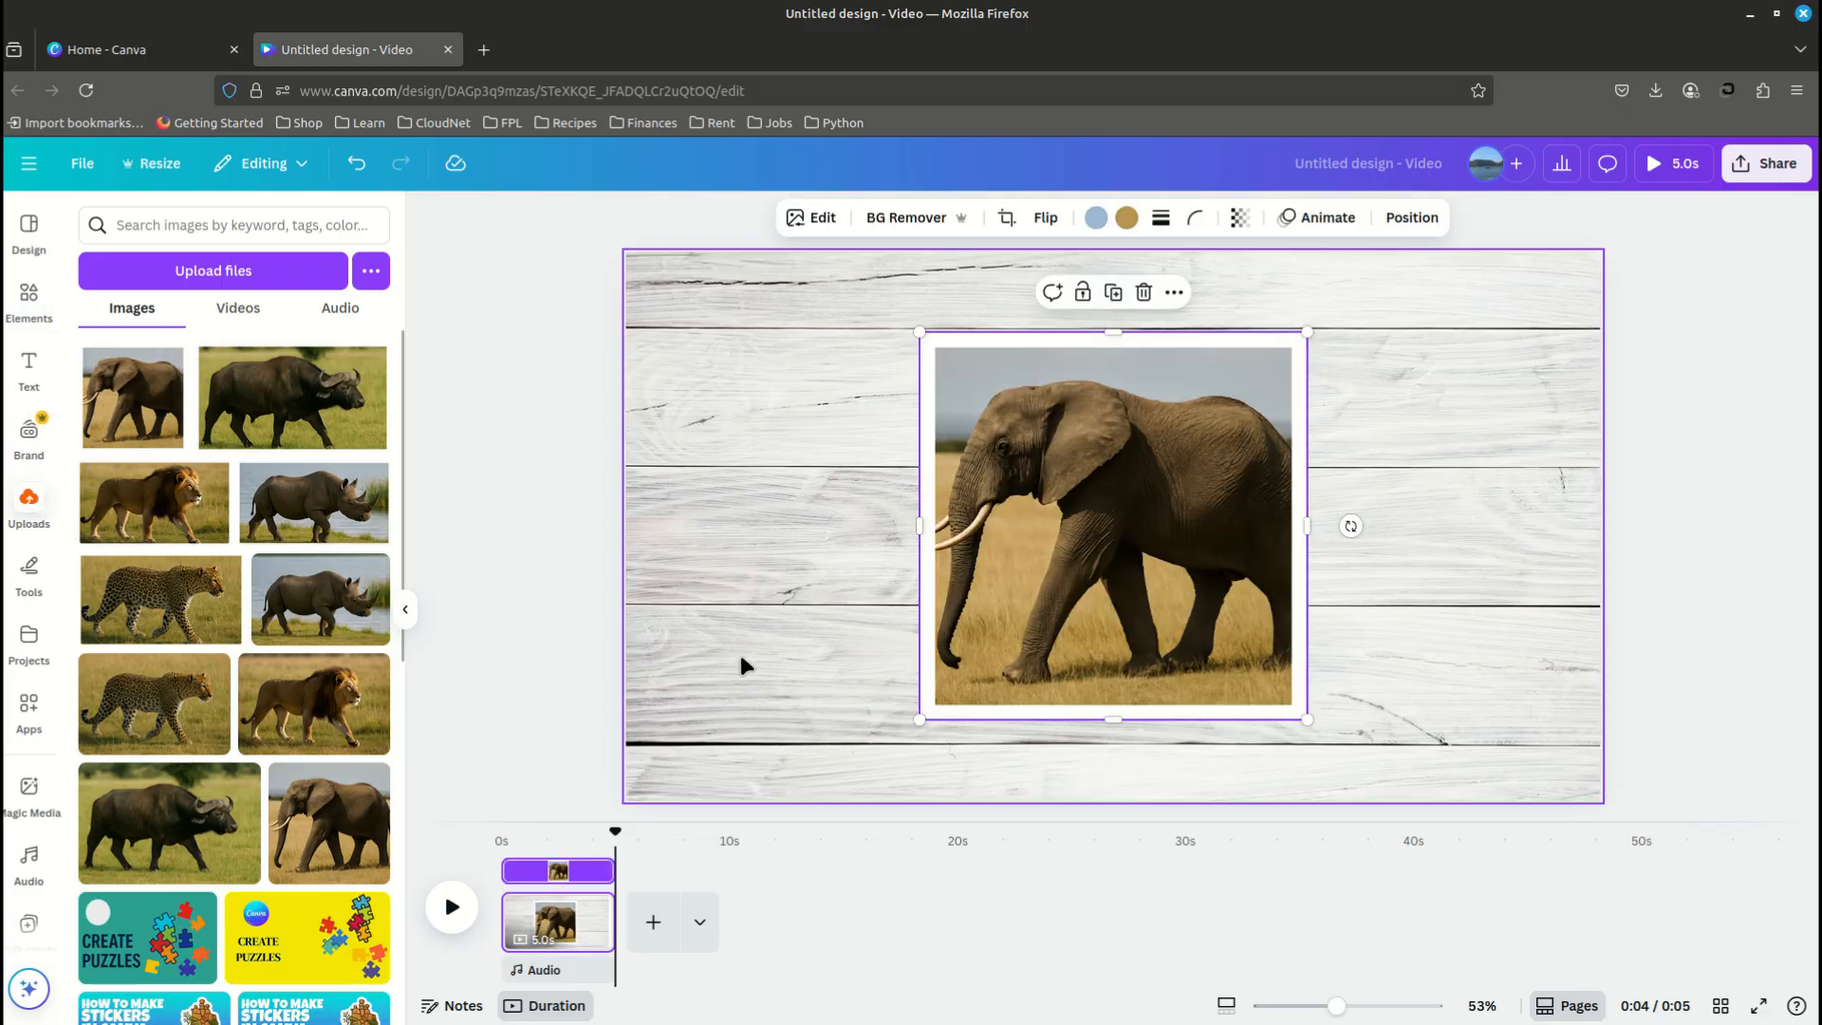
pyautogui.click(405, 610)
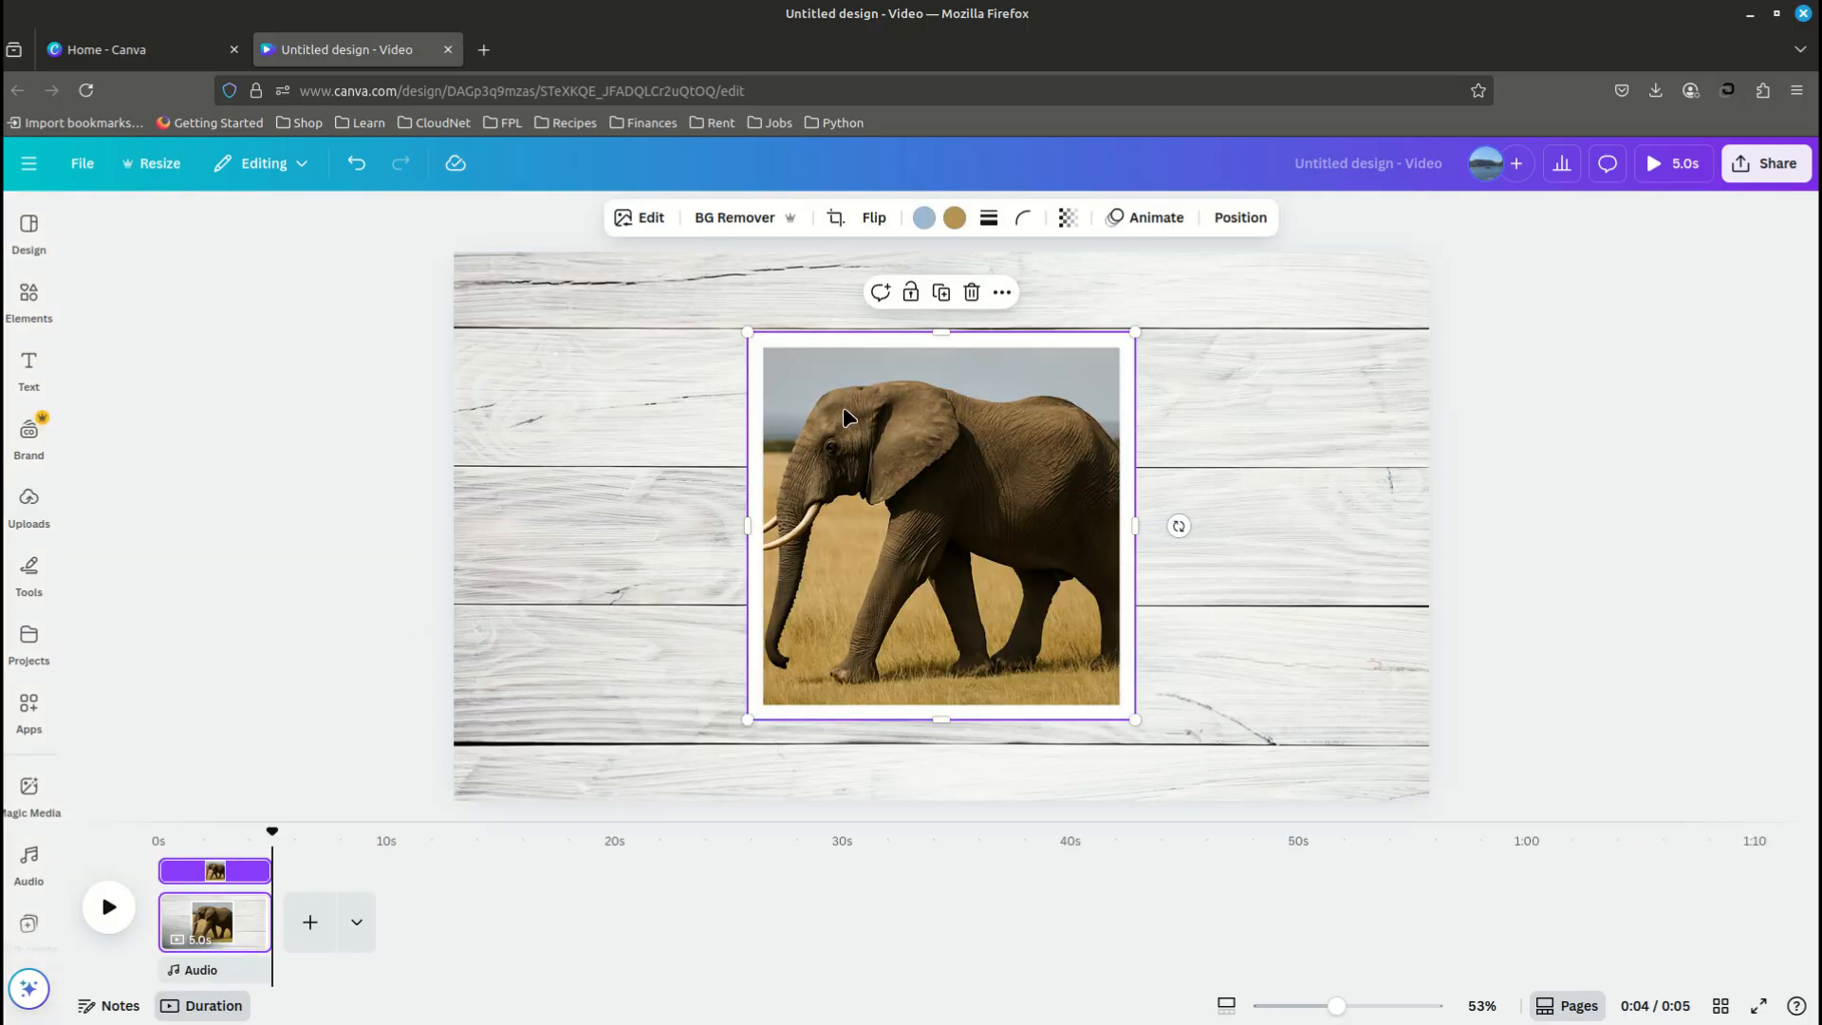
# - Apply a Glow shadow to the elephant photo and set its size to 30
pyautogui.click(650, 220)
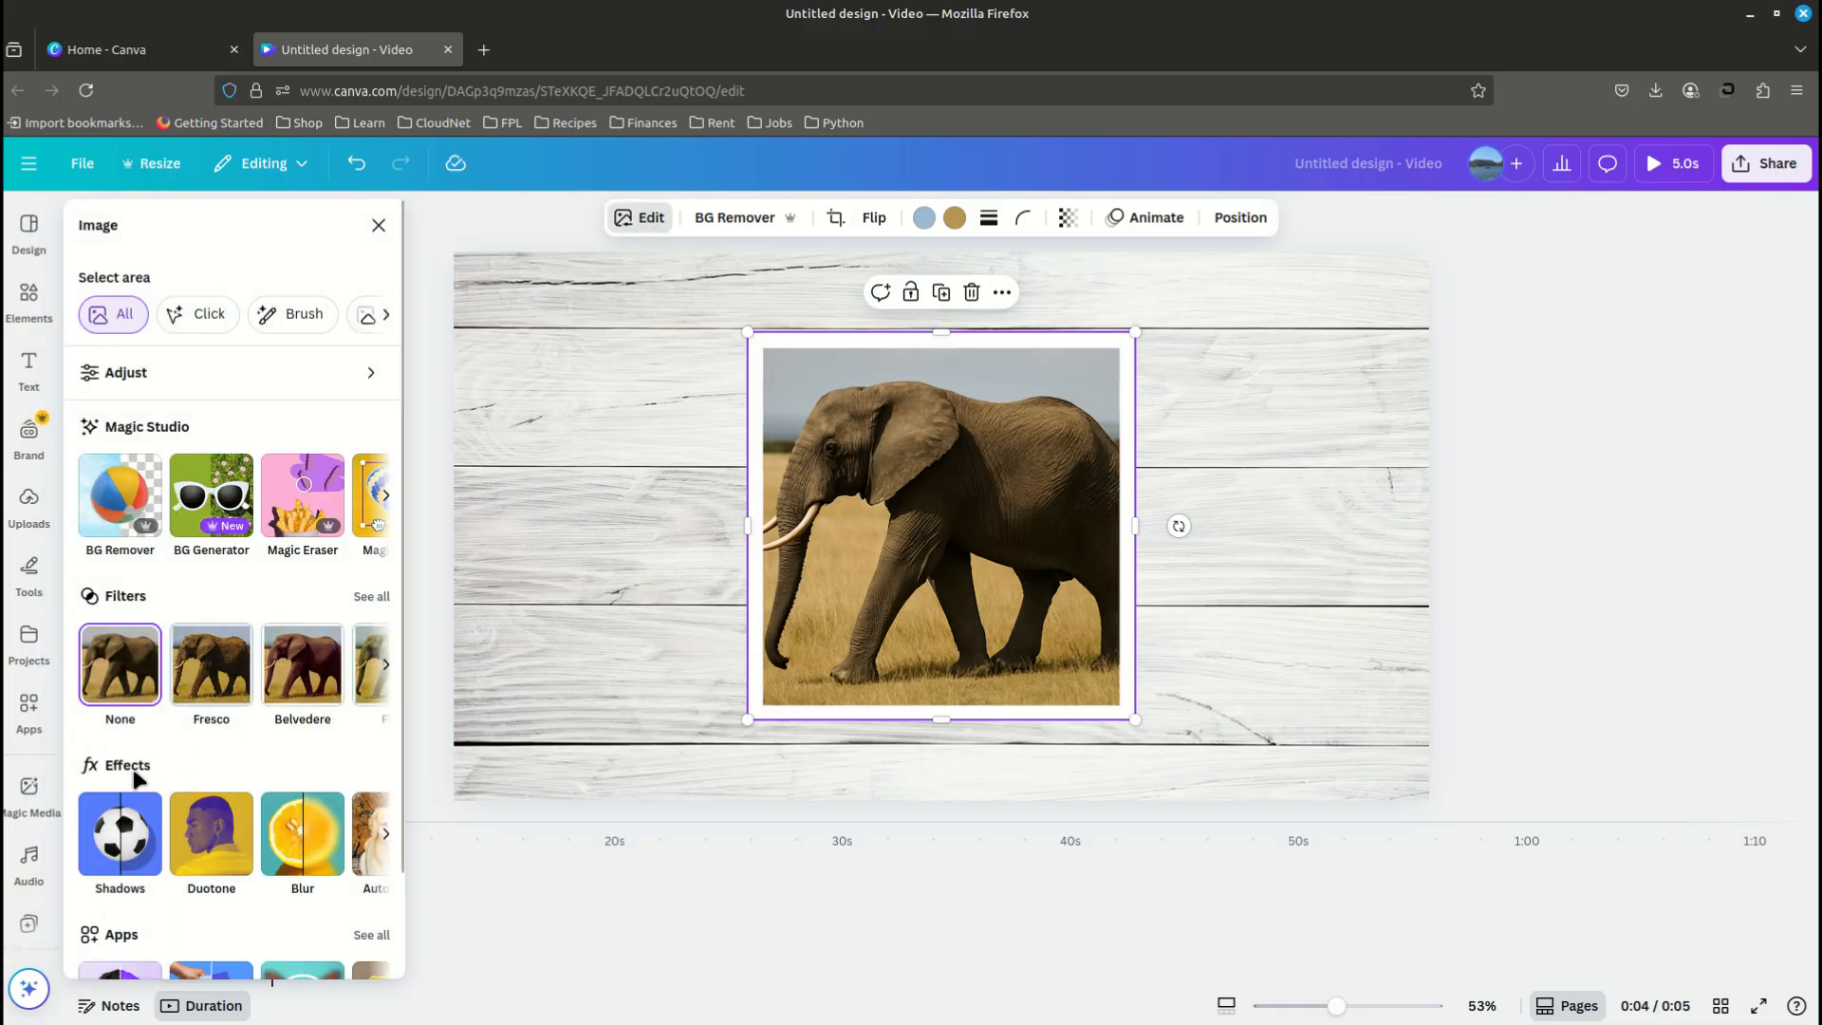
pyautogui.click(123, 840)
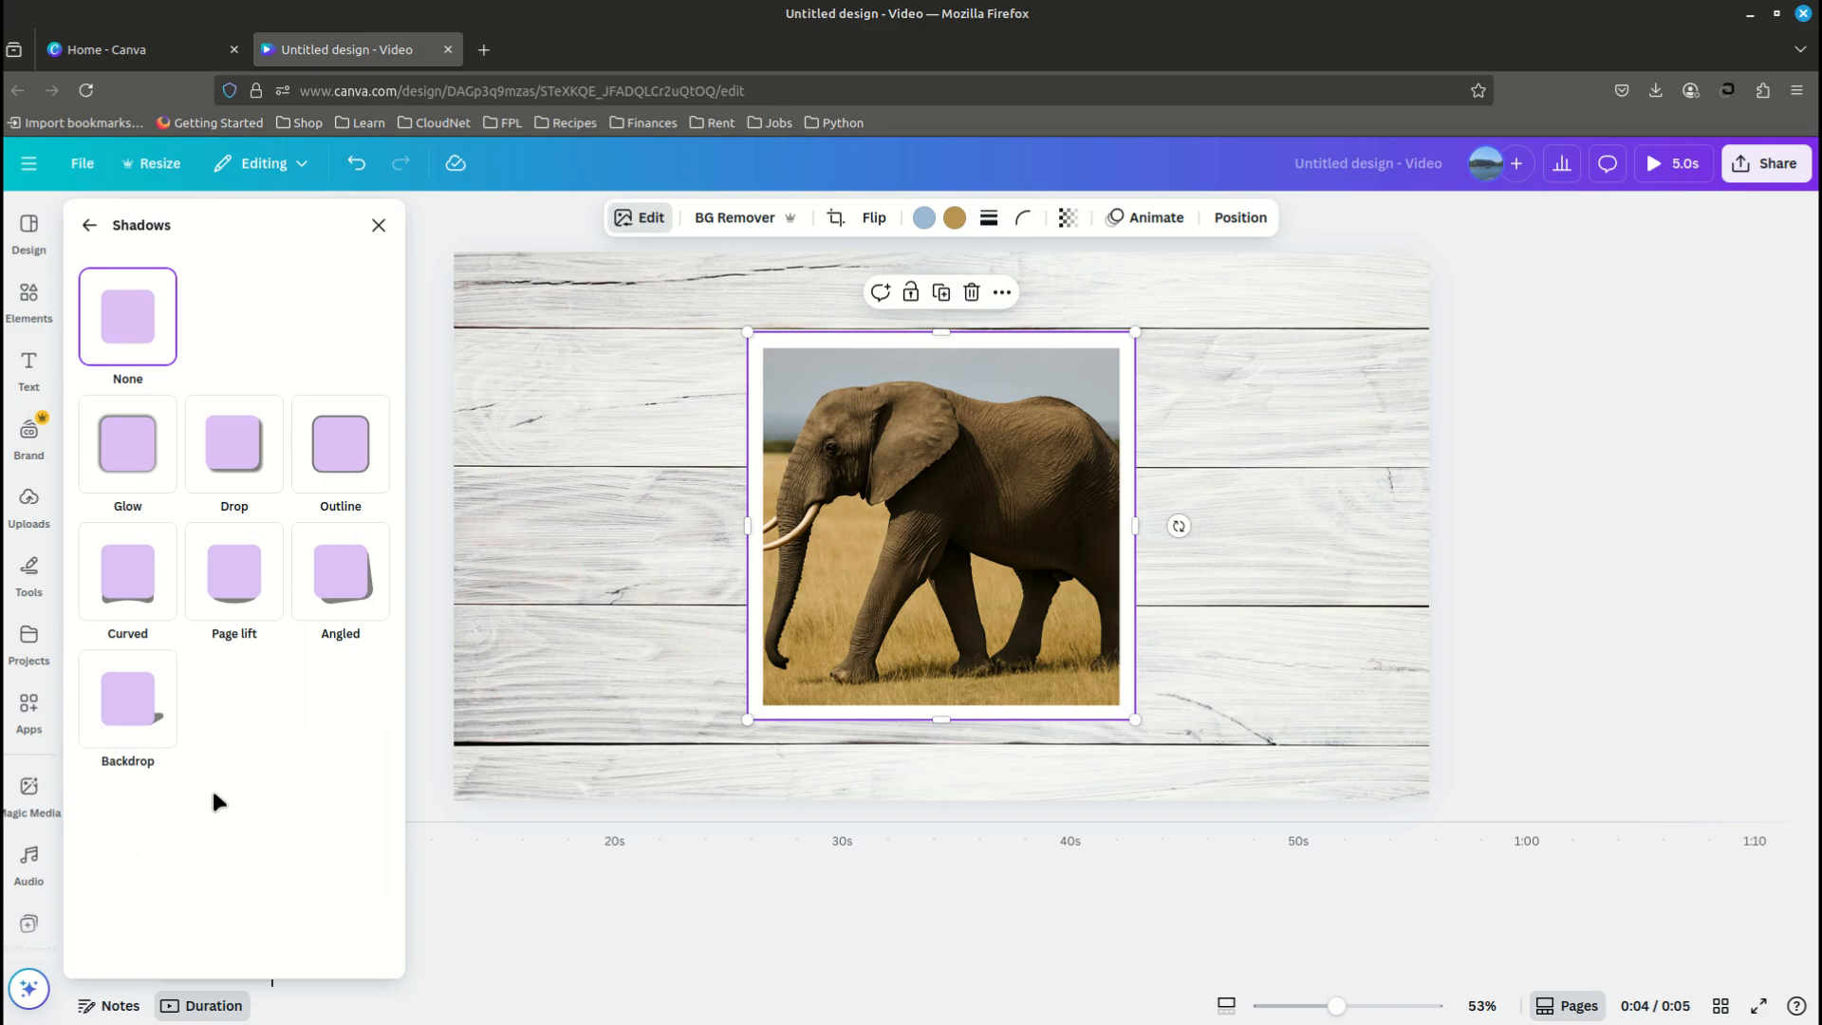
pyautogui.click(127, 465)
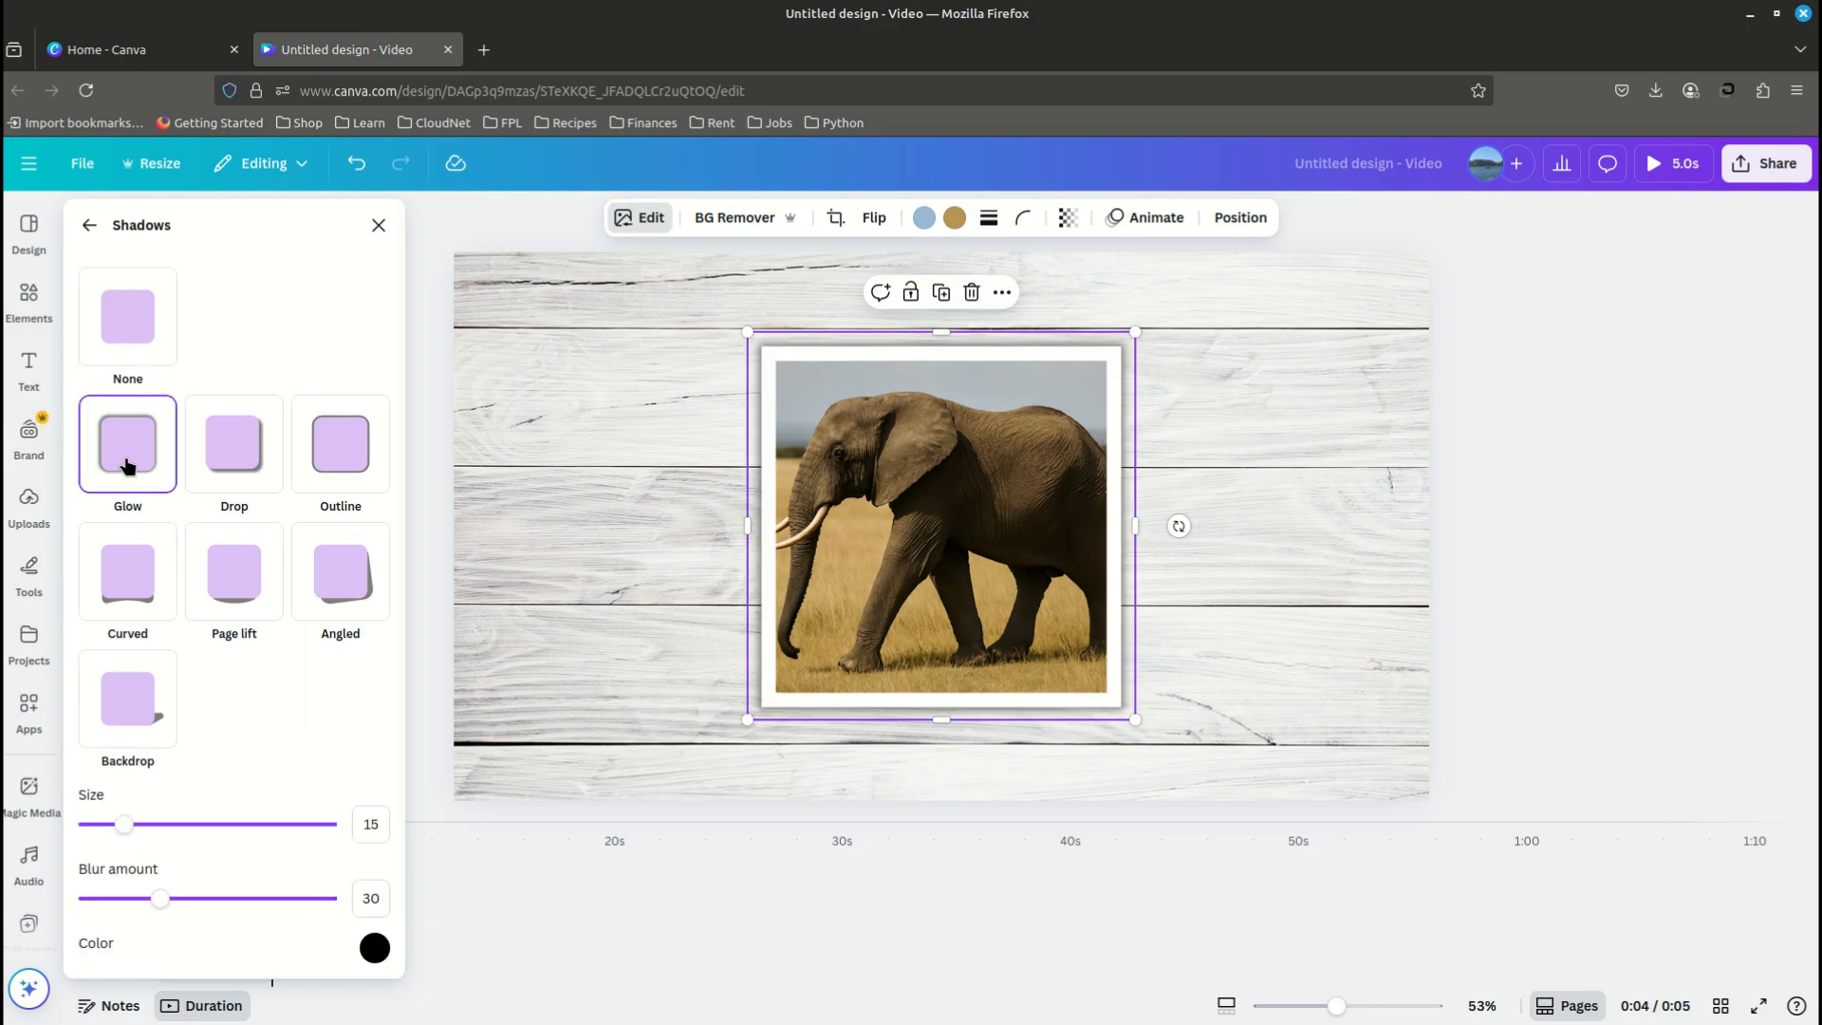
pyautogui.click(376, 825)
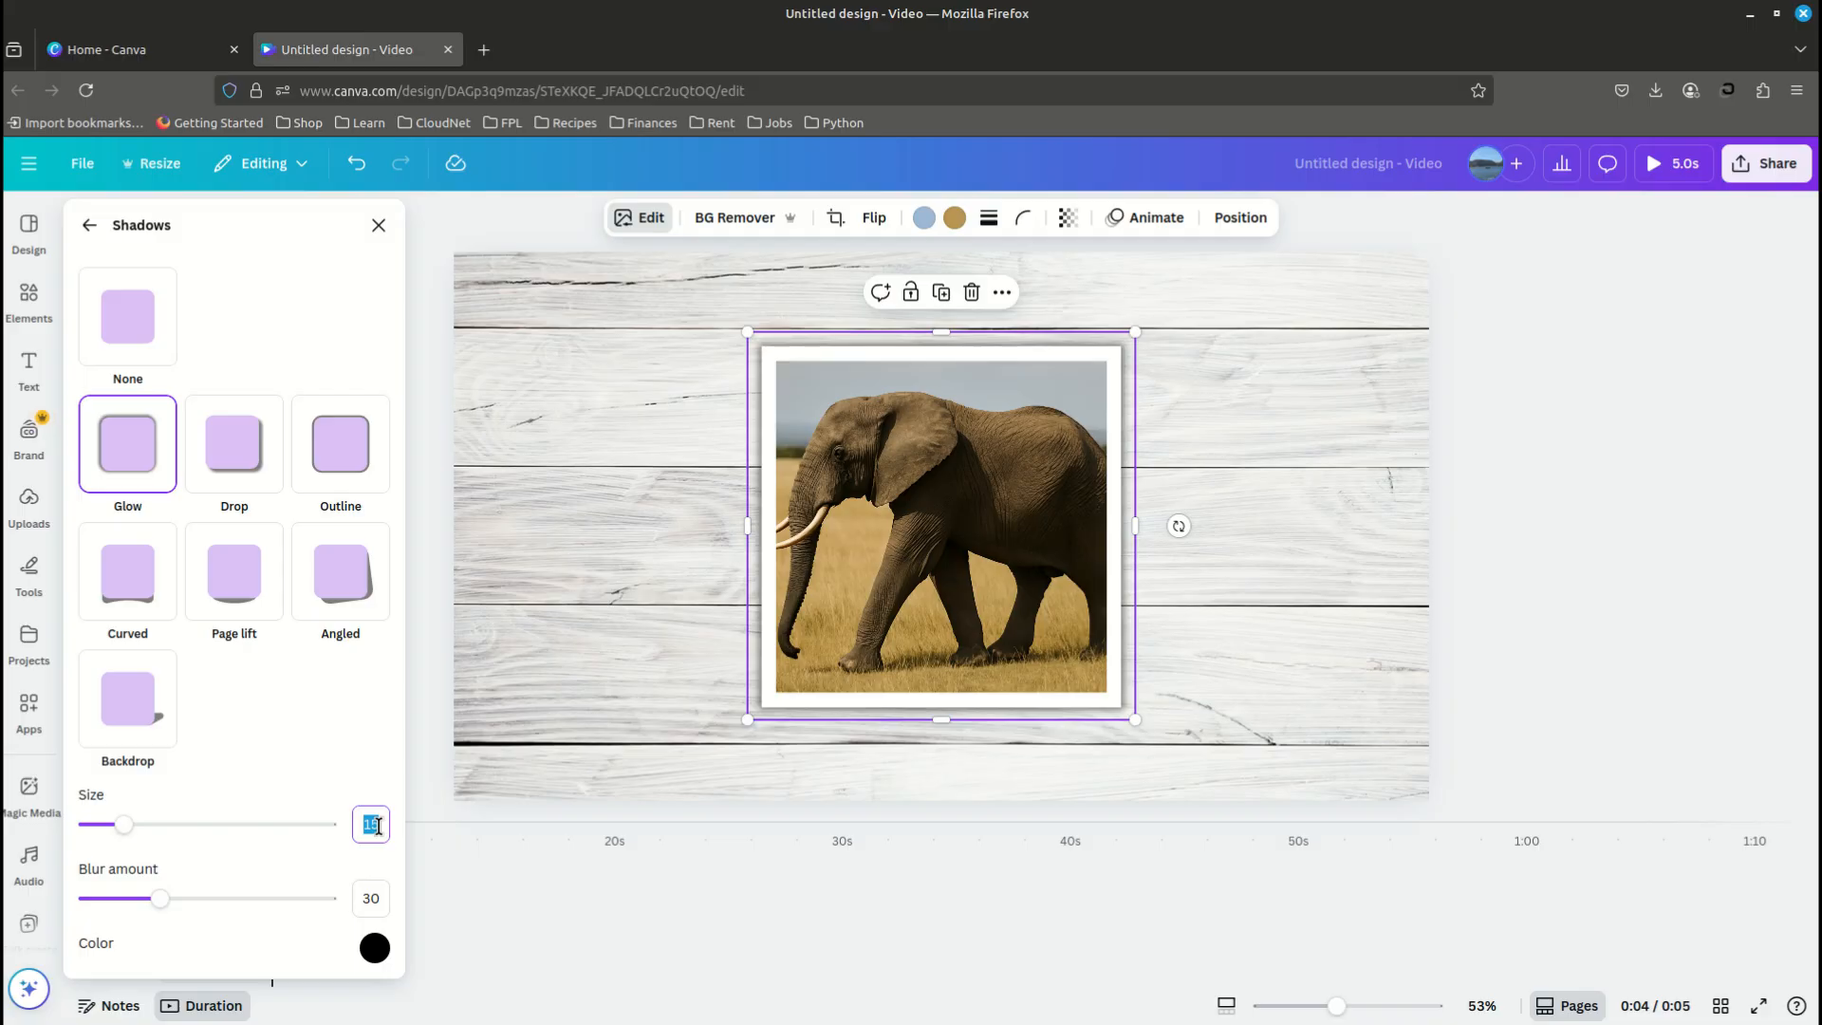
pyautogui.write('30')
pyautogui.press('Return')
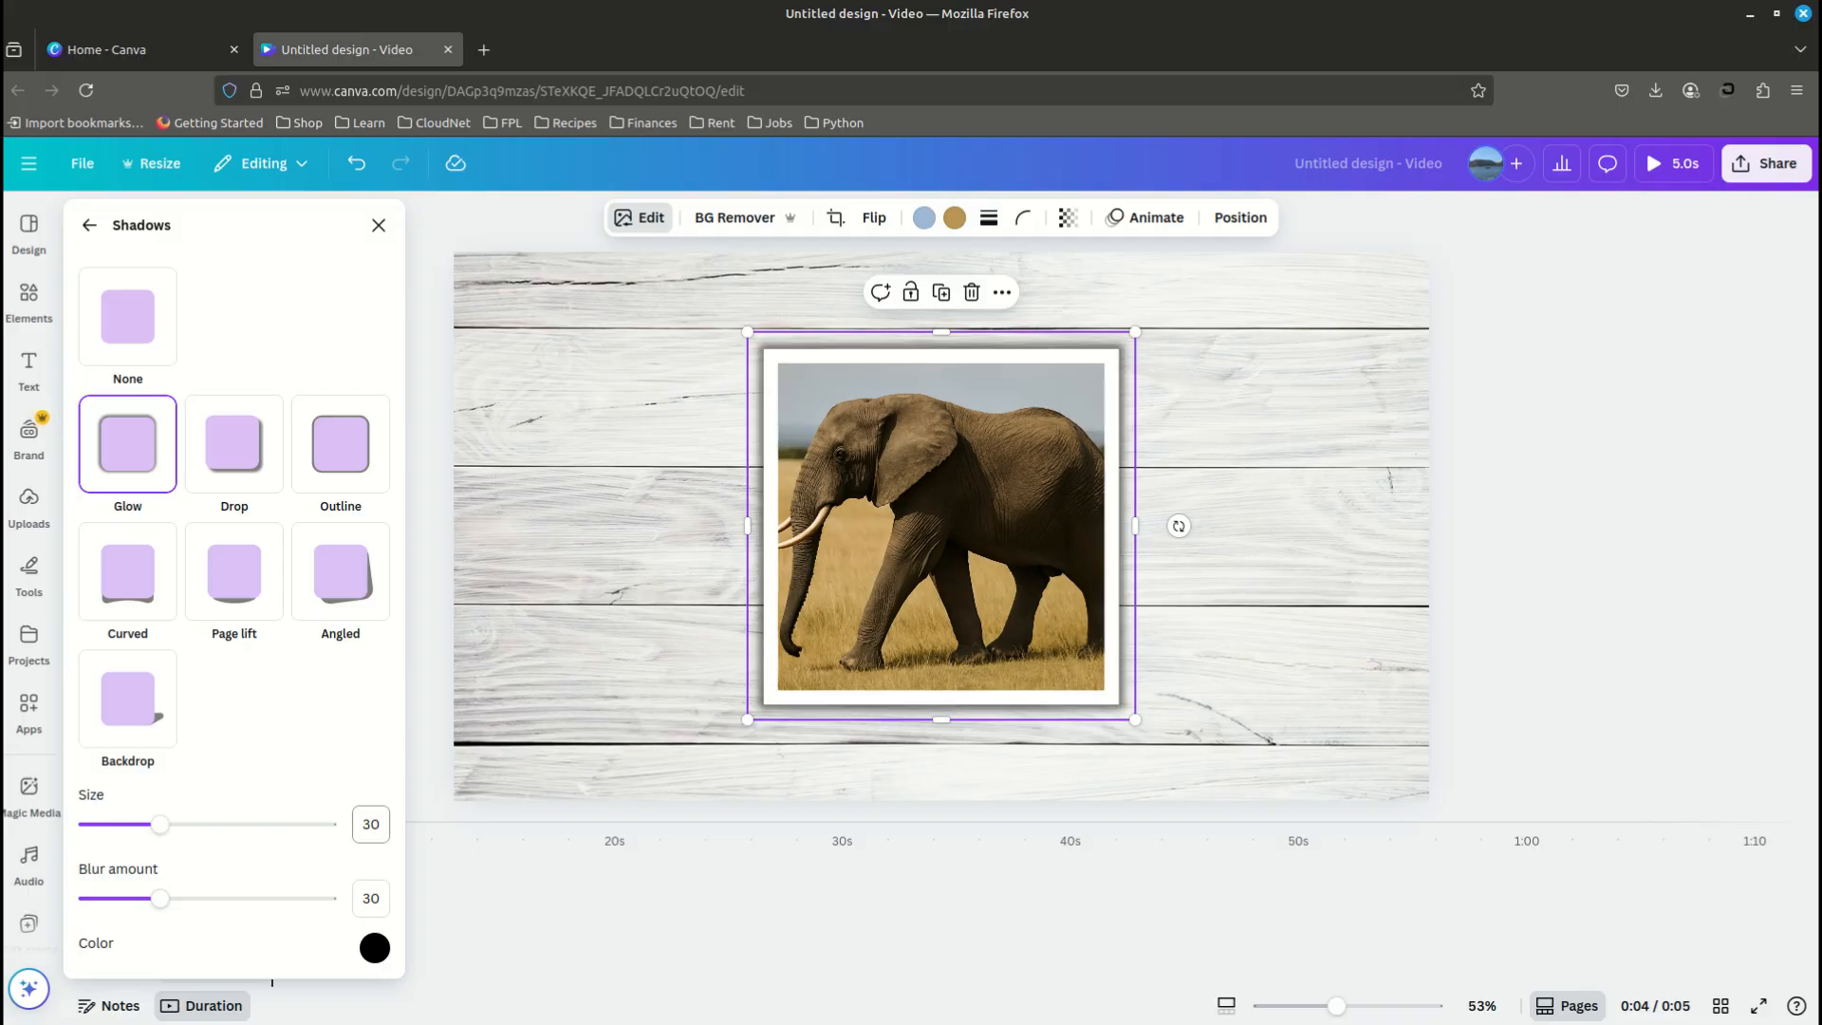
# - Set the elephant photo's glow blur amount to 40 and its intensity to 70
pyautogui.click(382, 897)
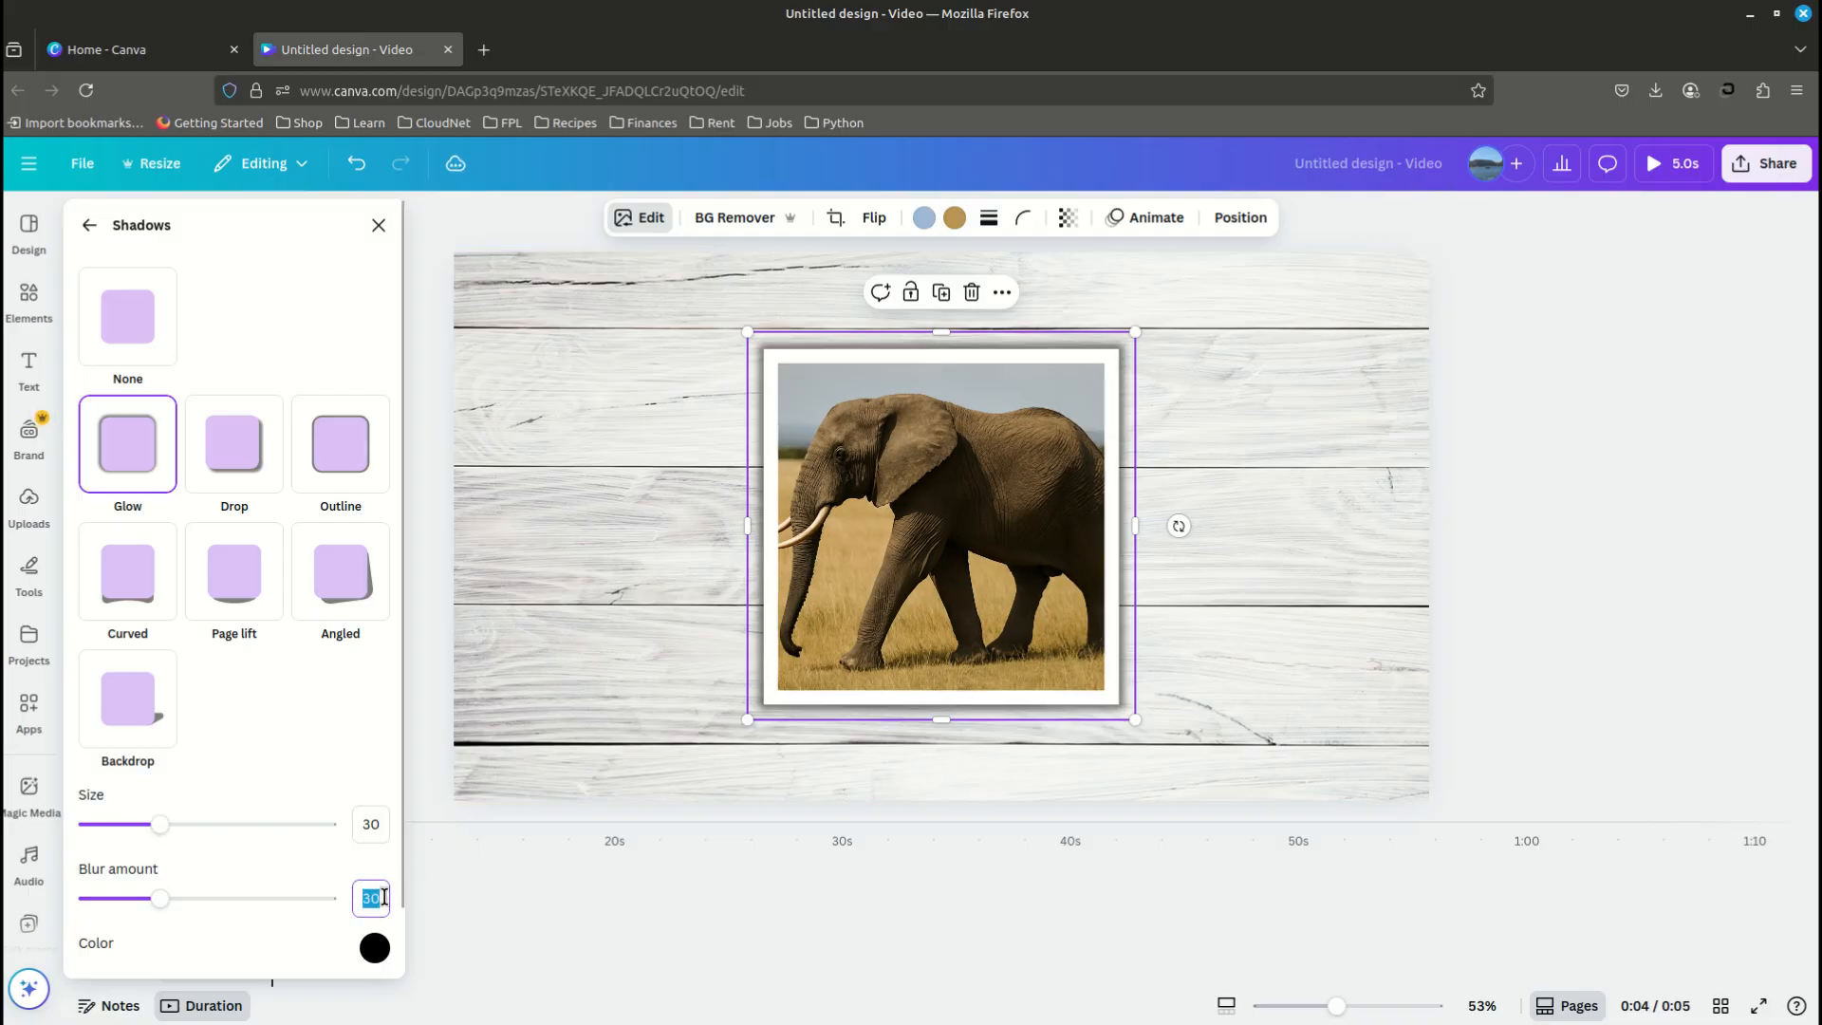
pyautogui.write('40')
pyautogui.press('Return')
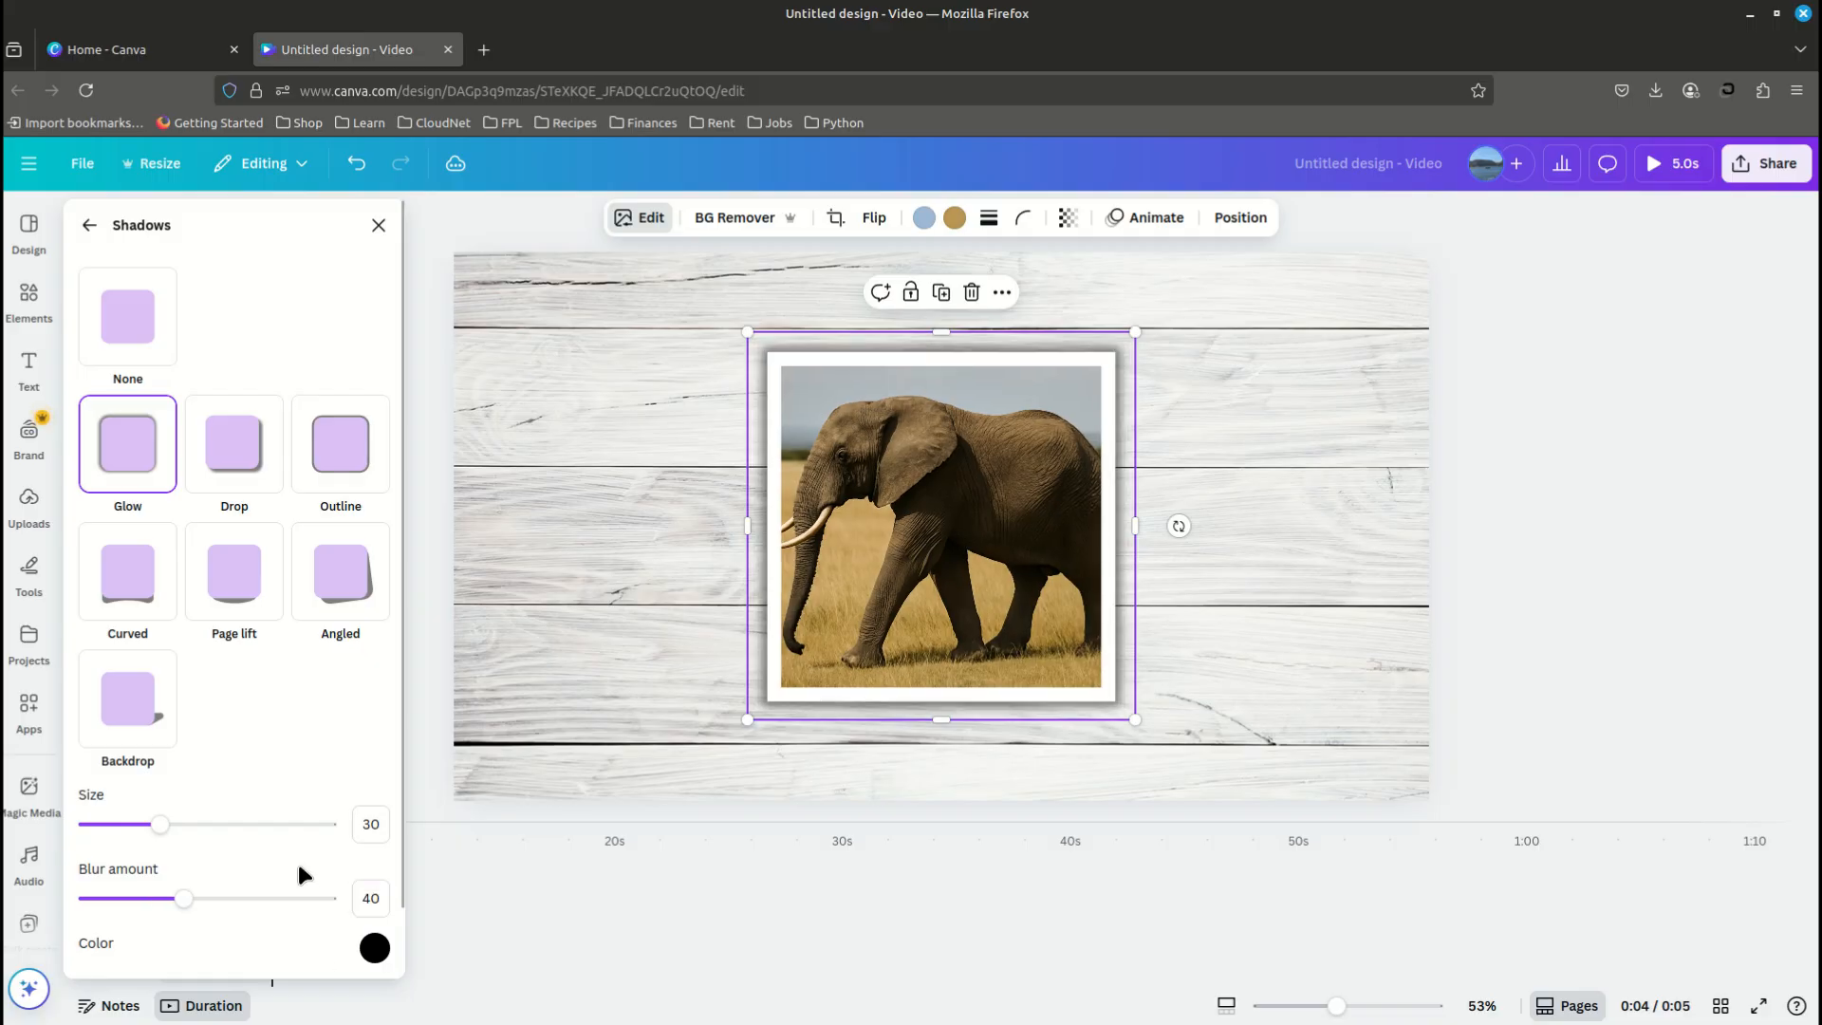
pyautogui.scroll(-1, 298, 858)
pyautogui.click(371, 943)
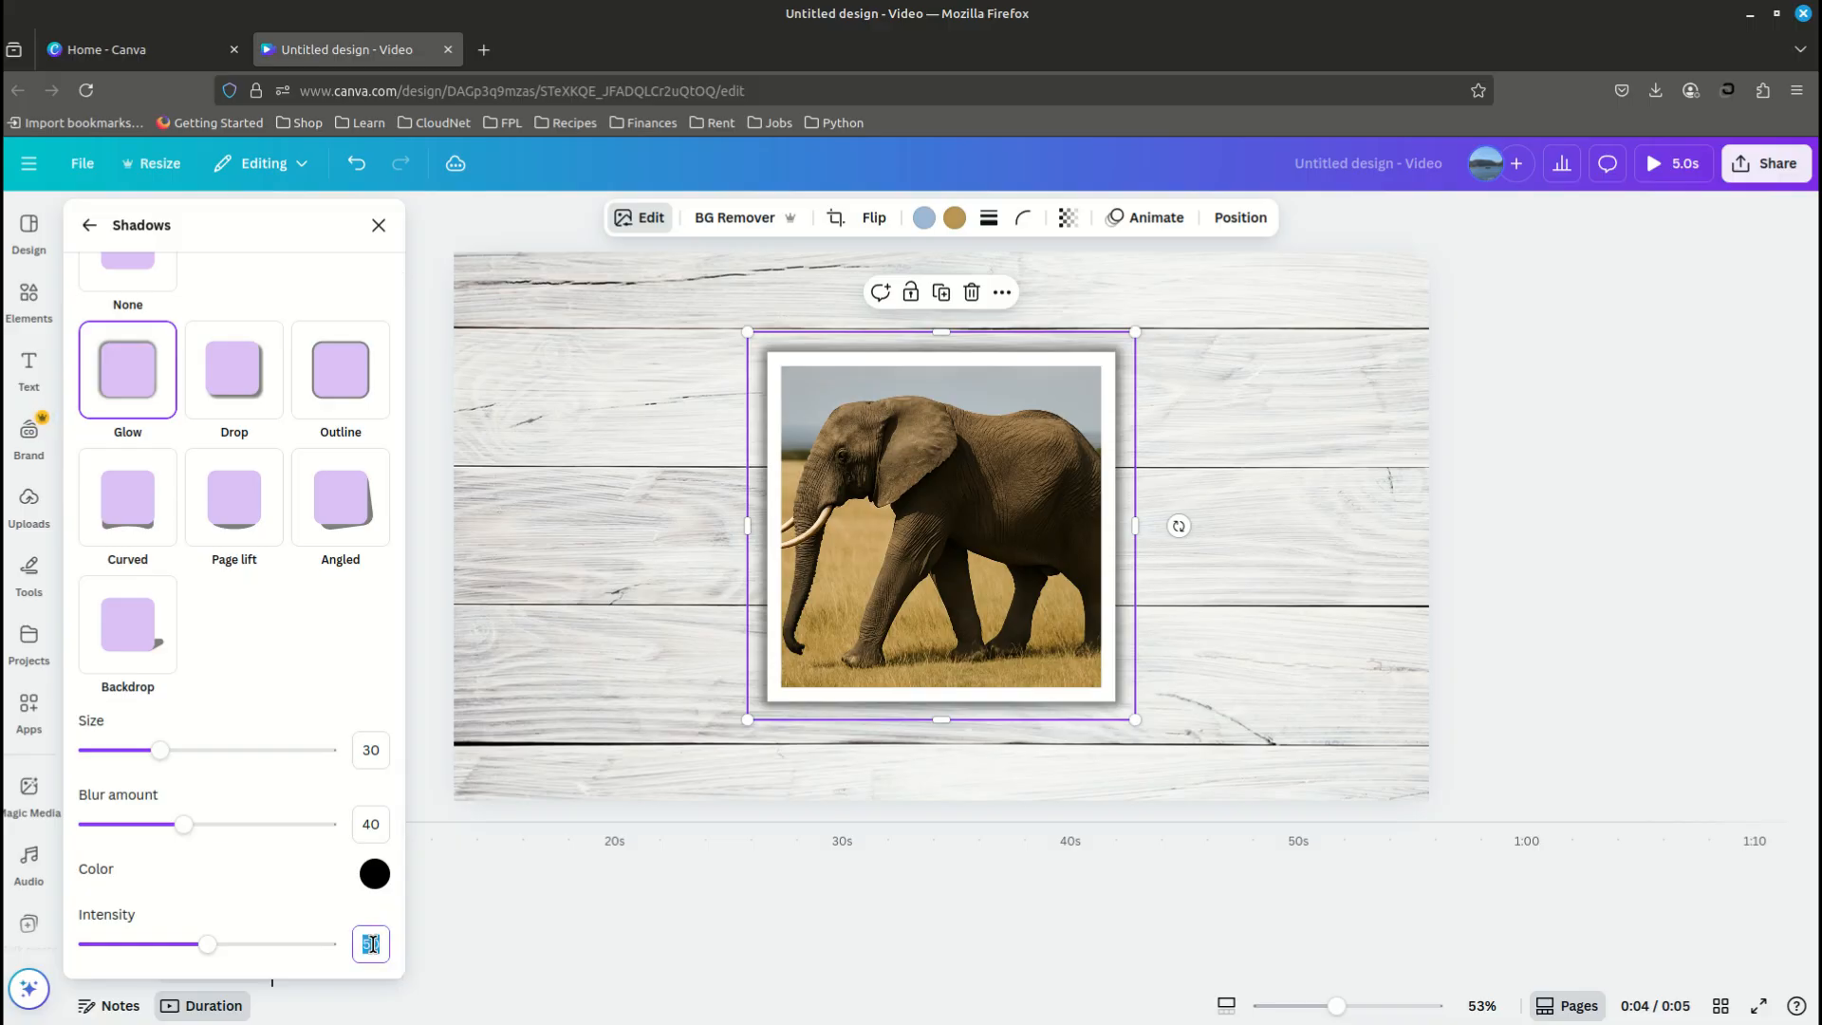
pyautogui.write('70')
pyautogui.press('Return')
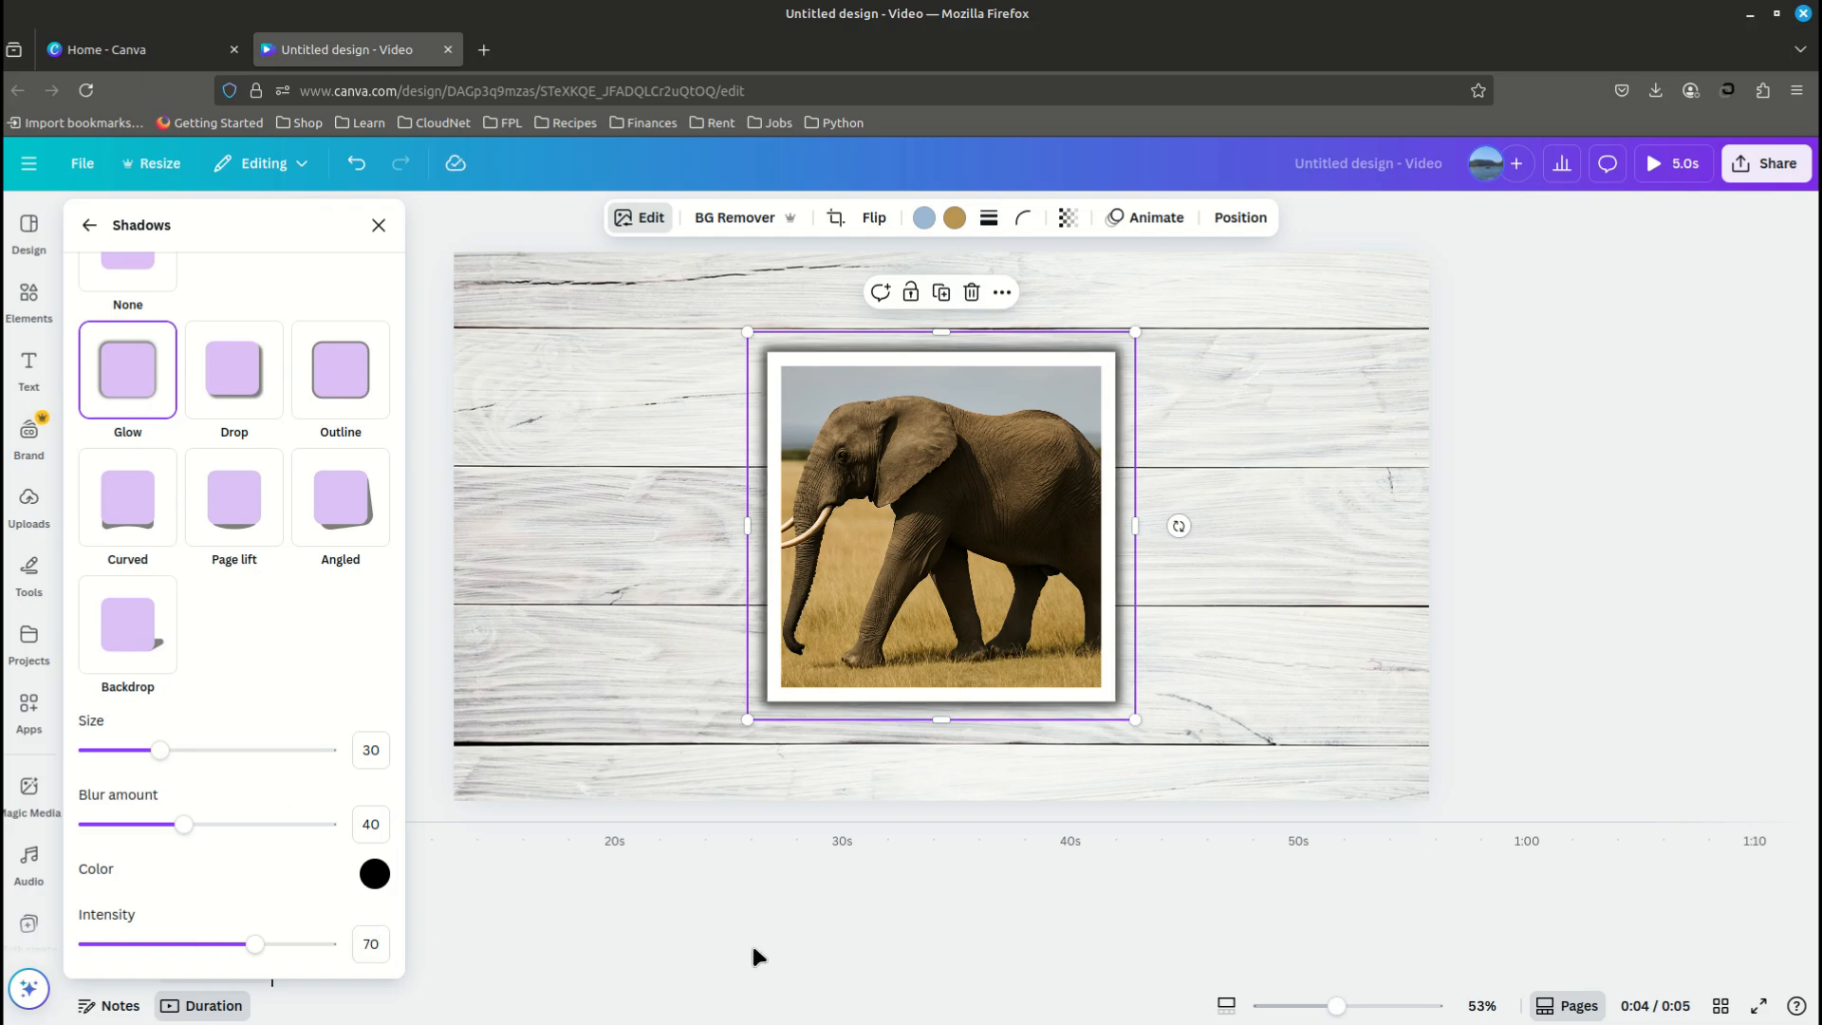
pyautogui.click(1324, 630)
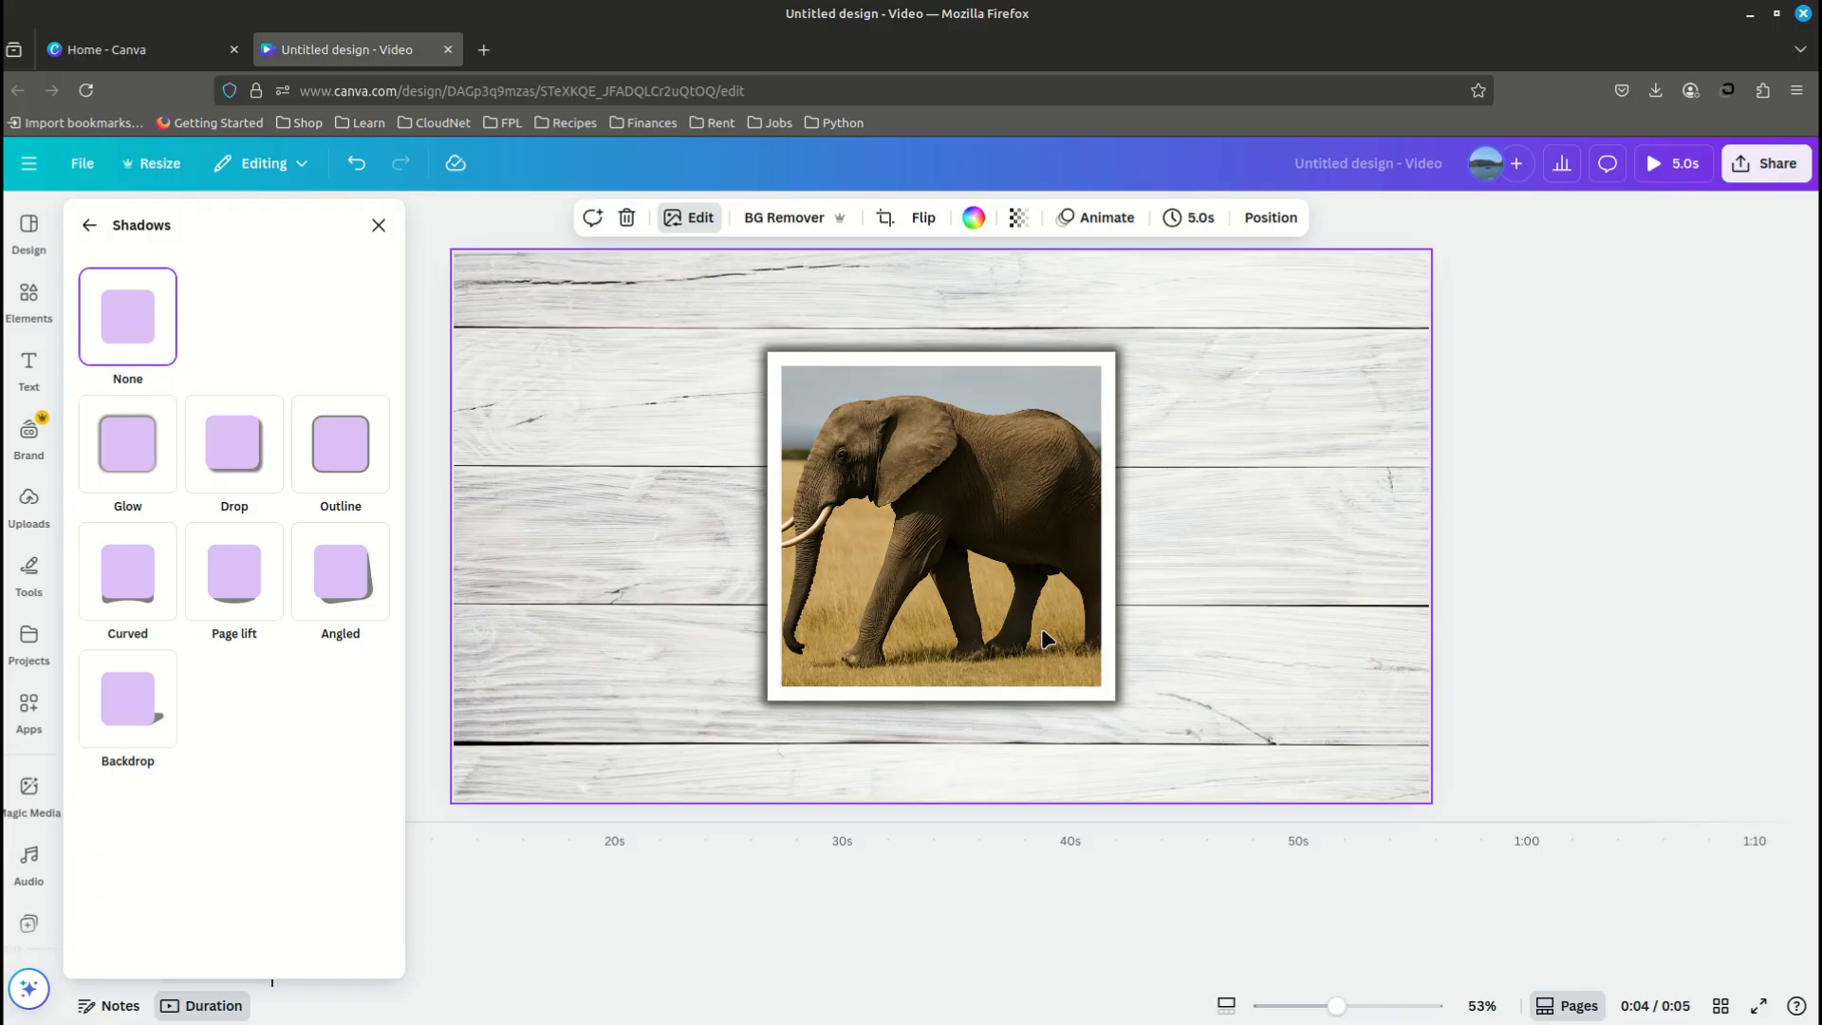
pyautogui.click(903, 579)
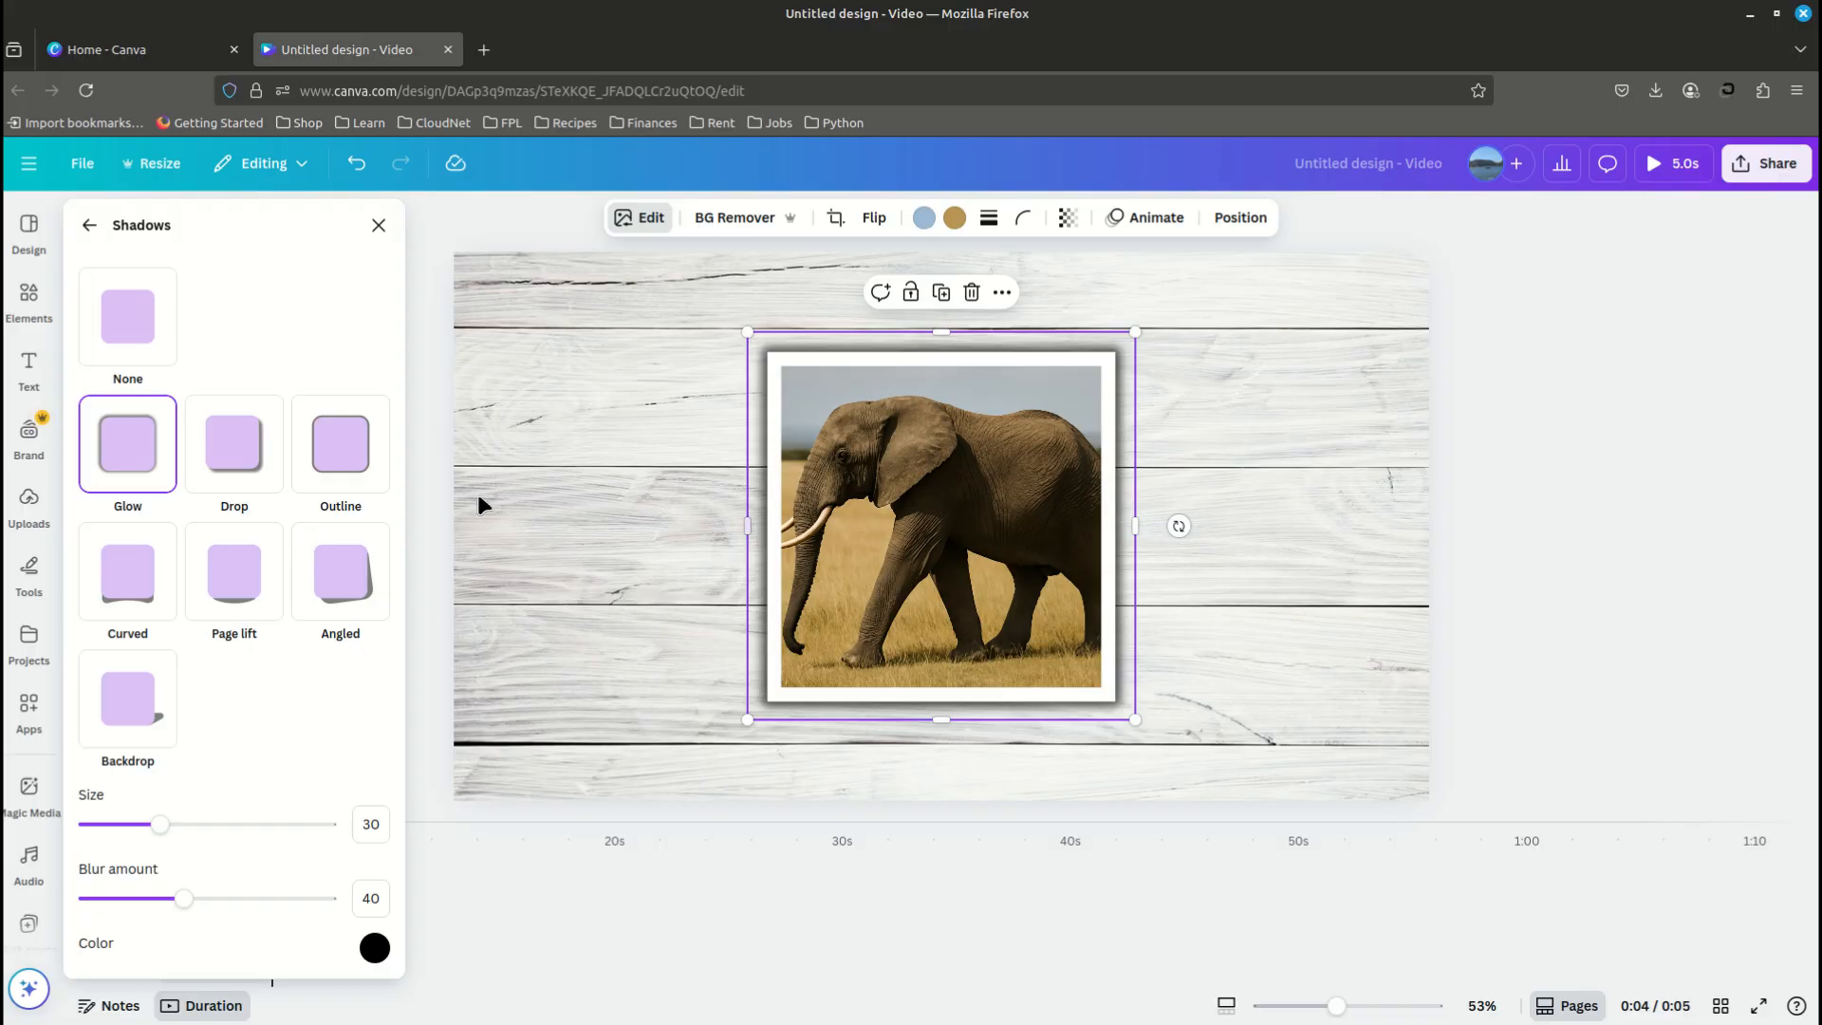
pyautogui.click(378, 225)
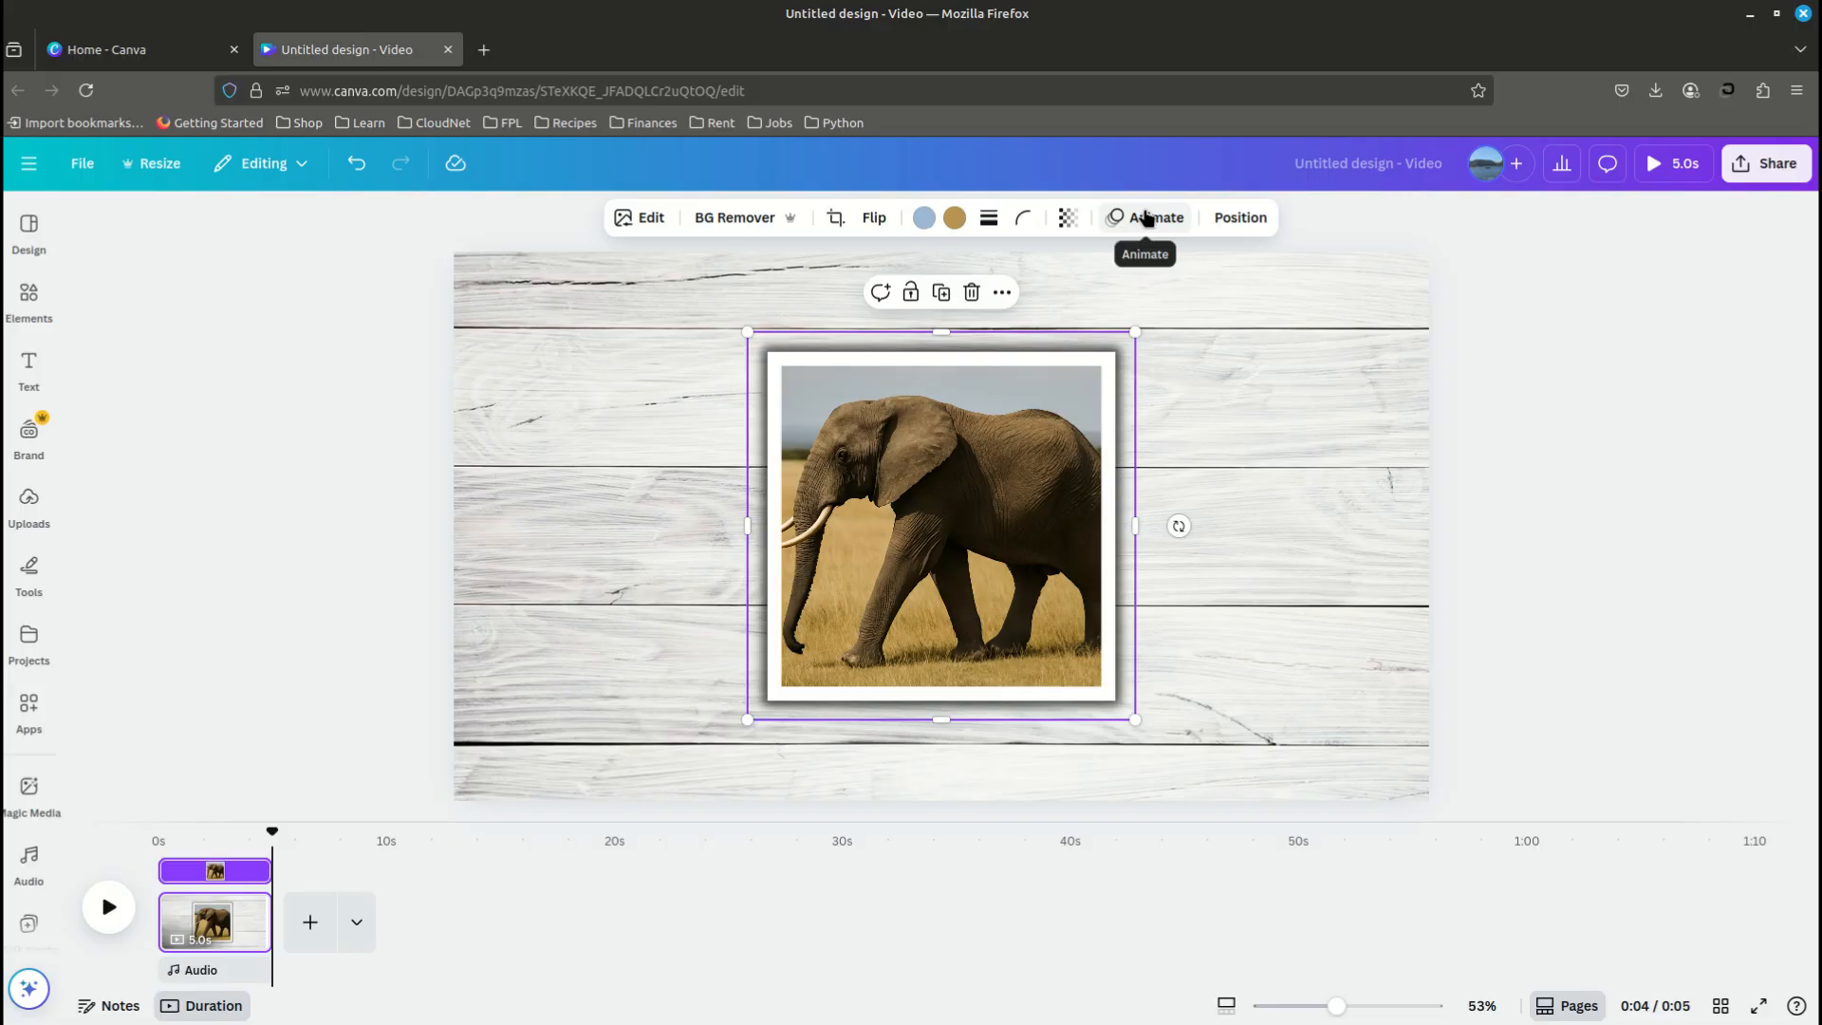
# - Give the elephant photo the Tumble animation on enter and raise its intensity slightly above the middle
pyautogui.click(1145, 217)
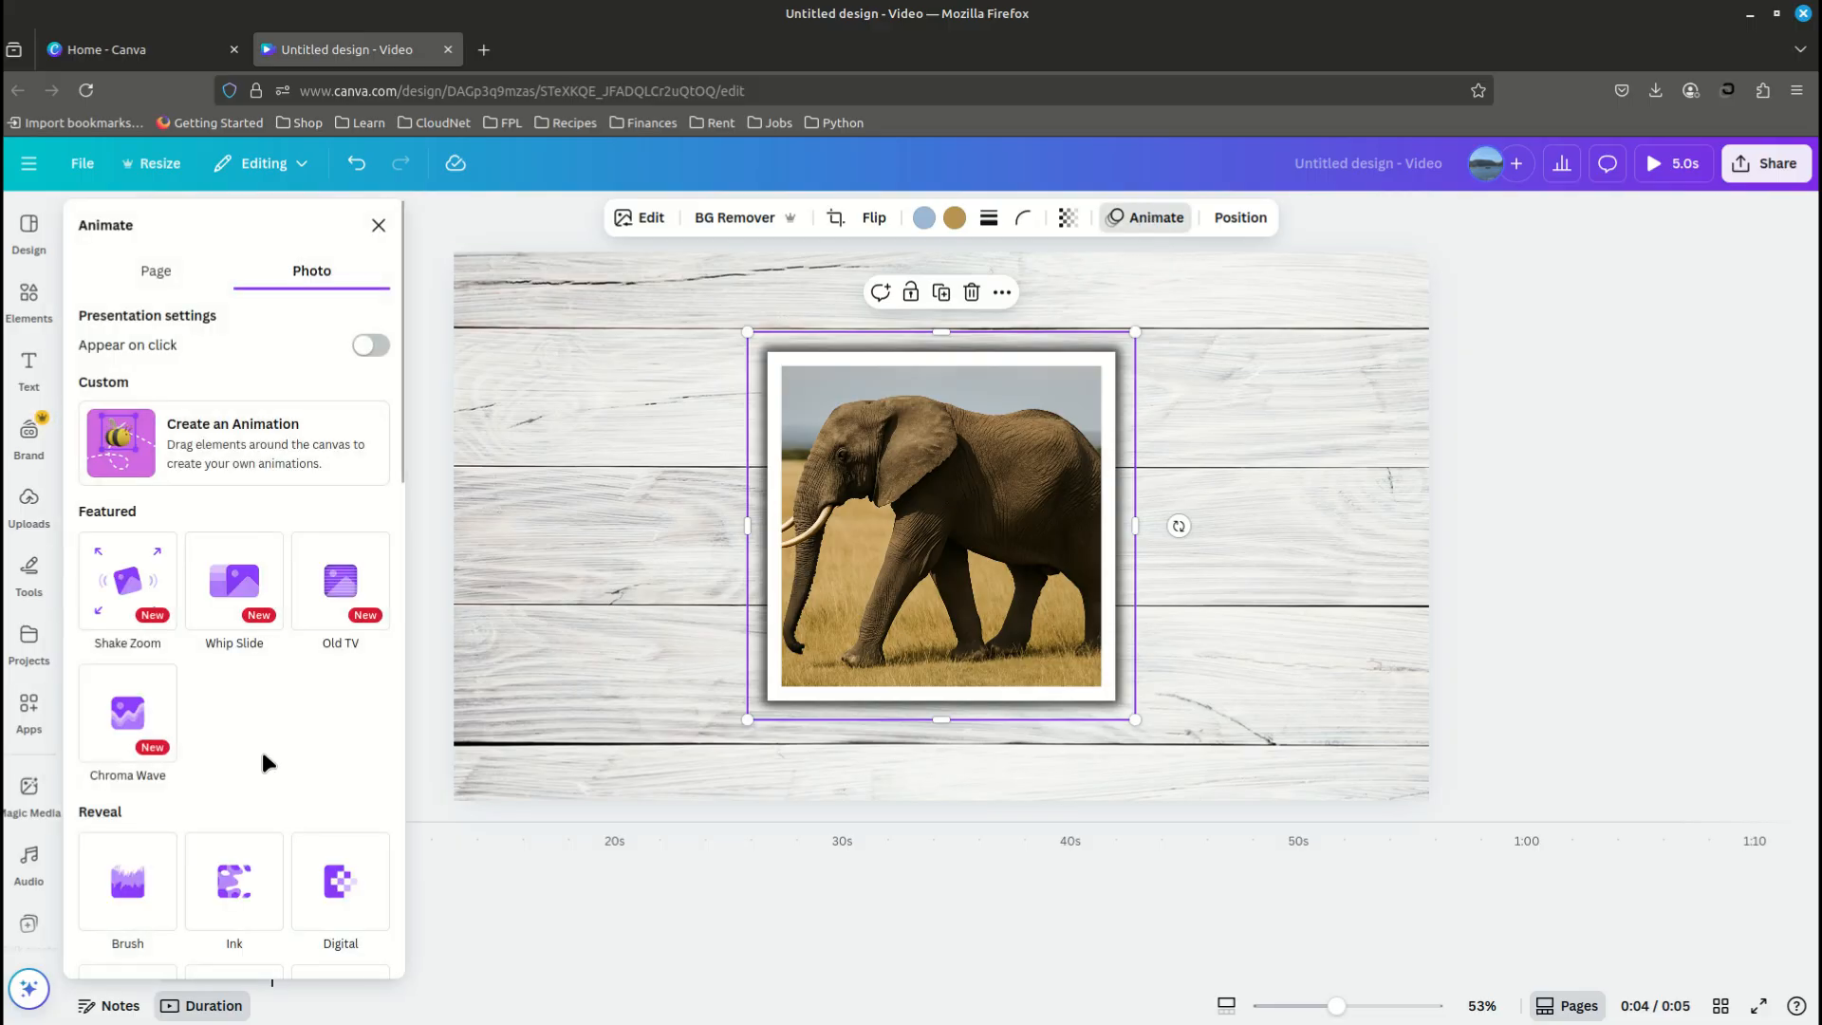
pyautogui.scroll(-5, 290, 735)
pyautogui.scroll(2, 289, 736)
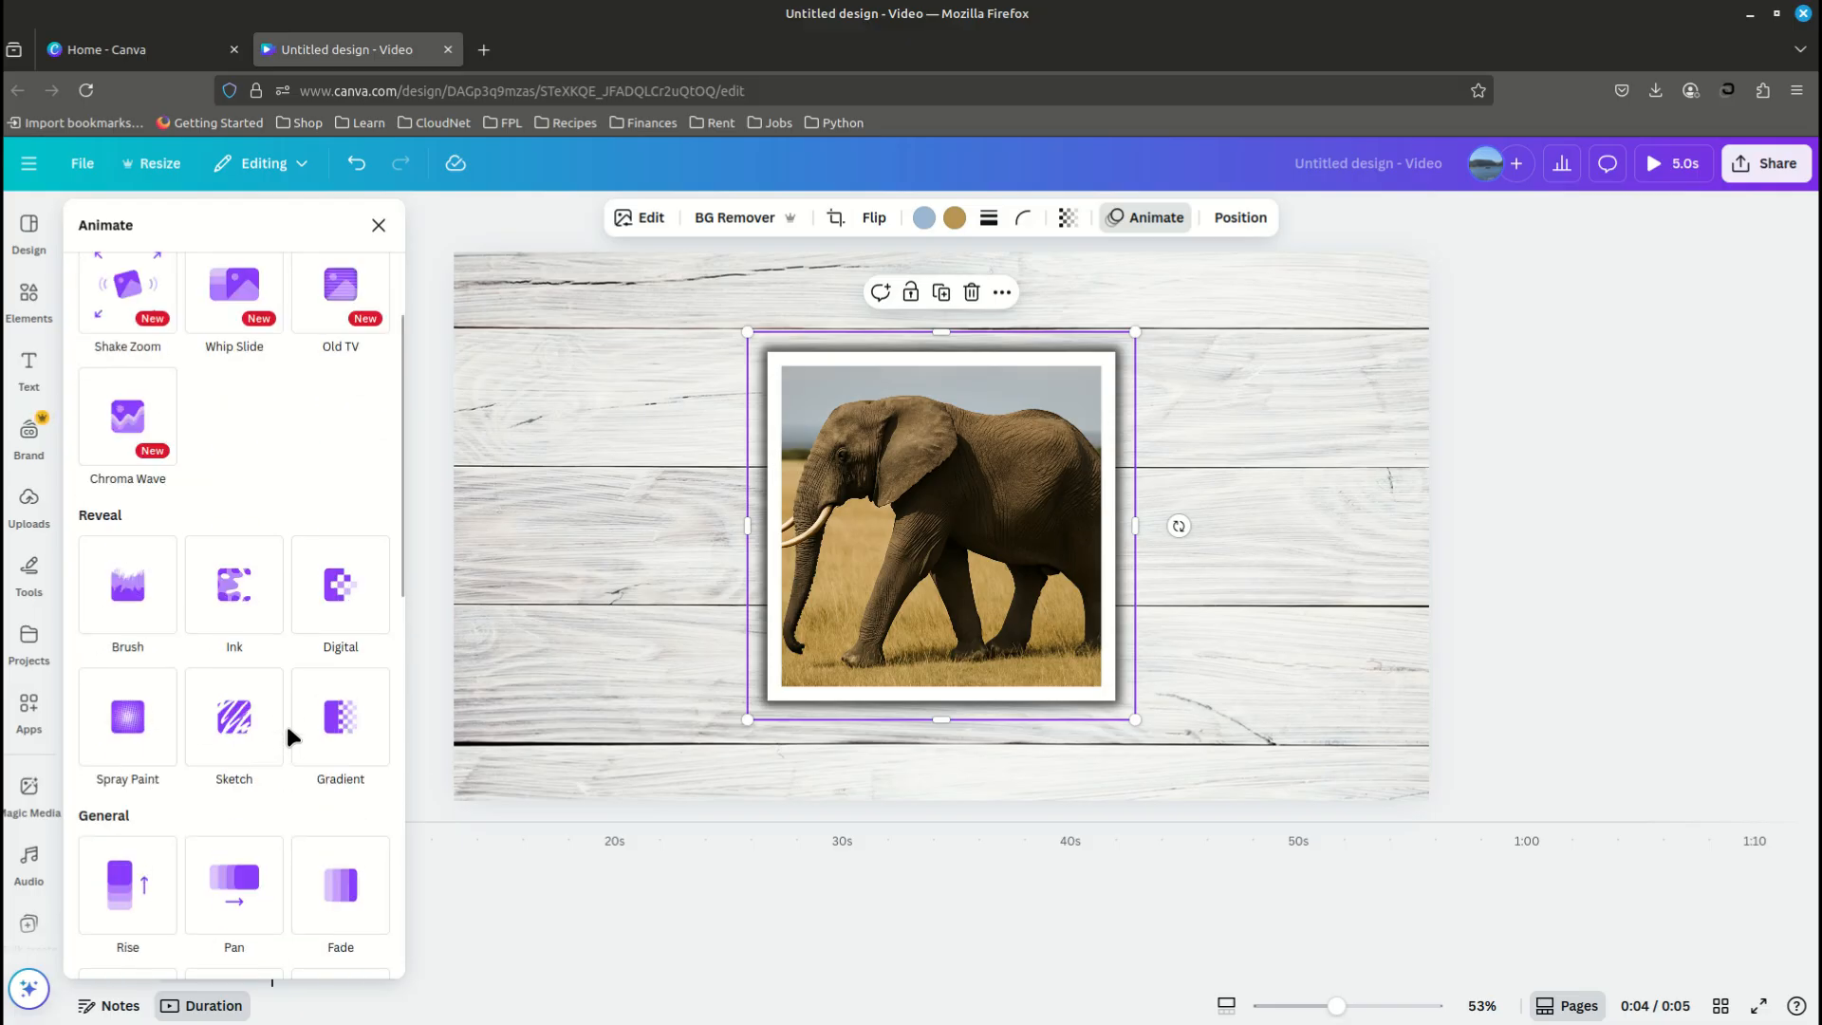
pyautogui.scroll(3, 289, 736)
pyautogui.scroll(-6, 289, 736)
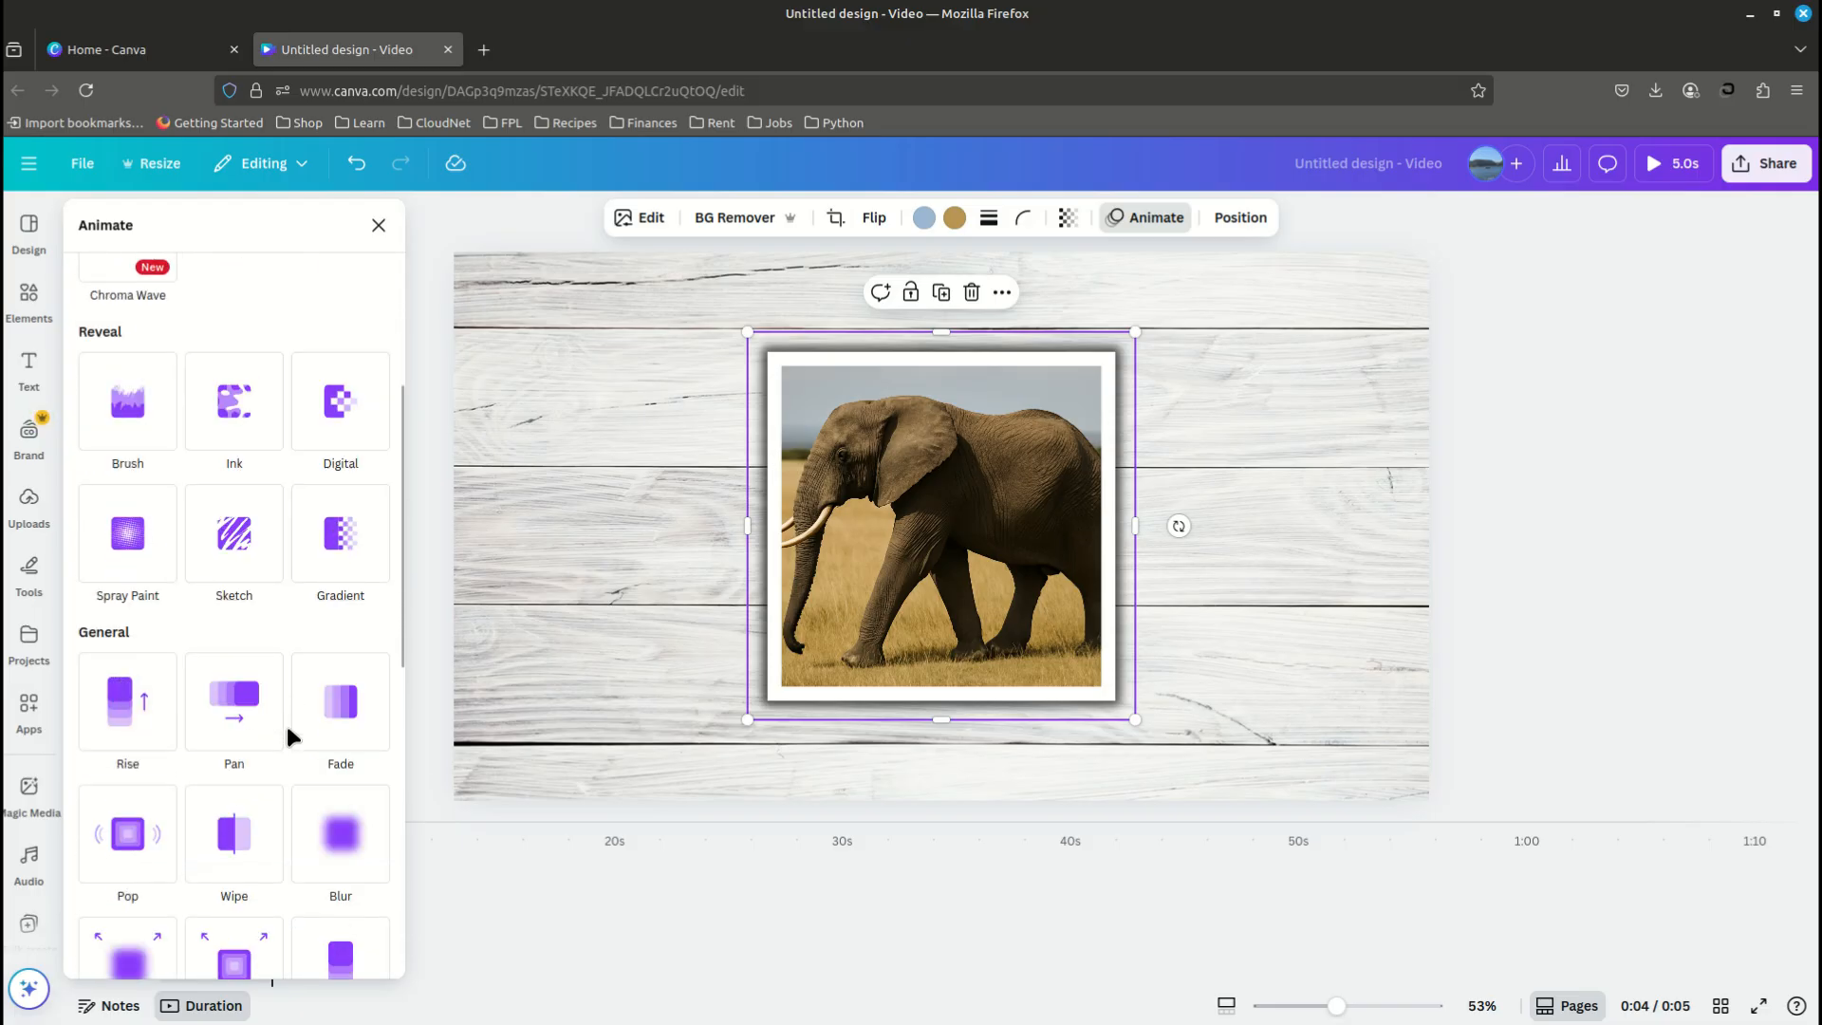
pyautogui.scroll(-4, 286, 721)
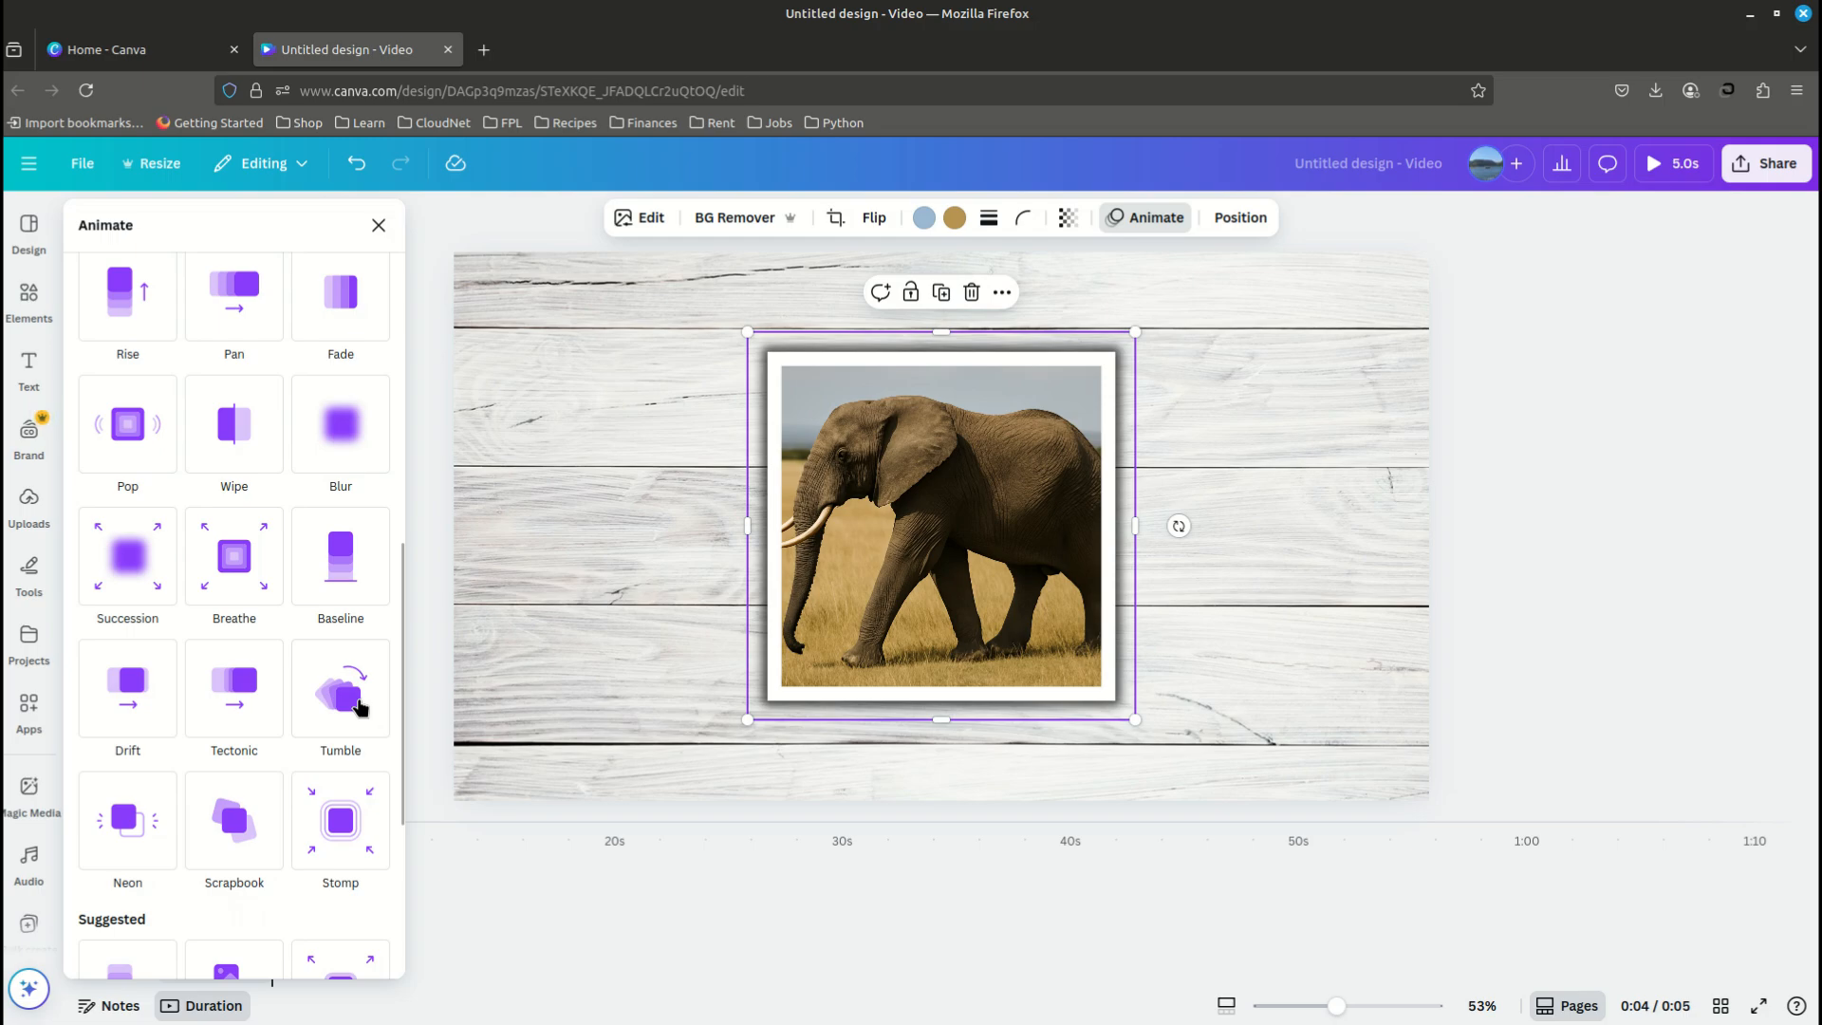
pyautogui.click(356, 706)
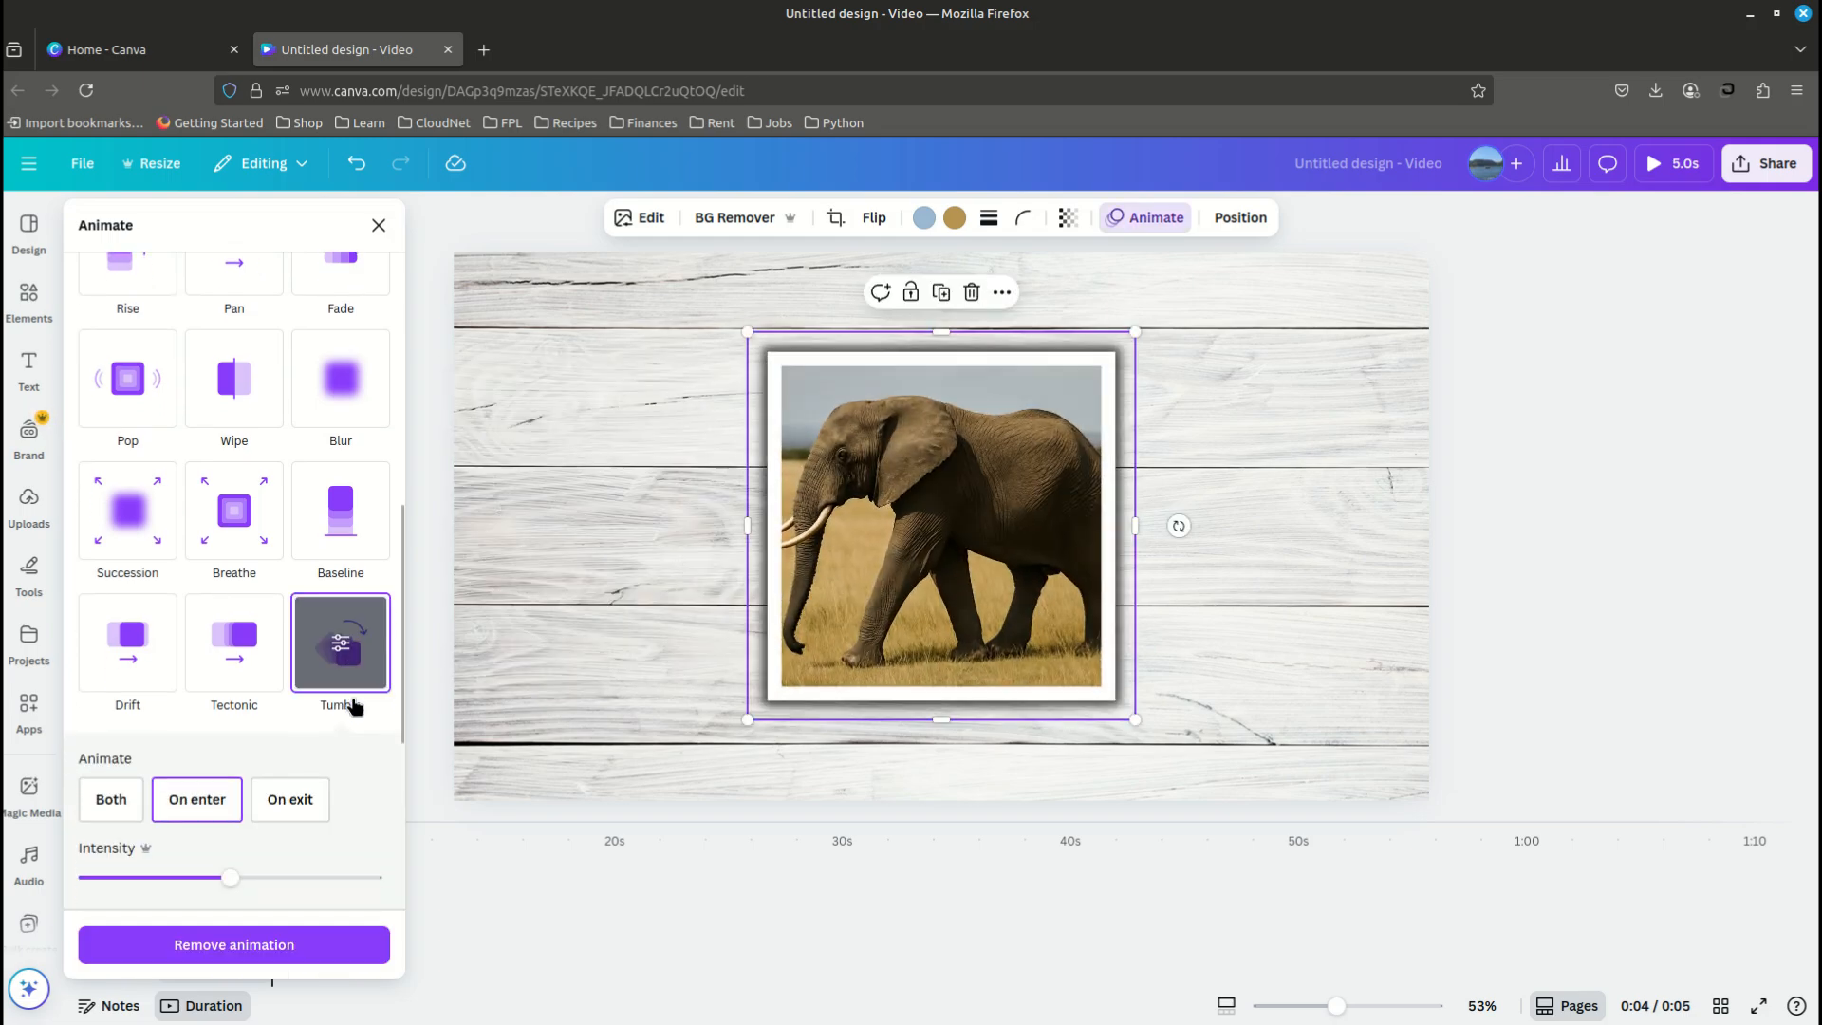
pyautogui.click(194, 806)
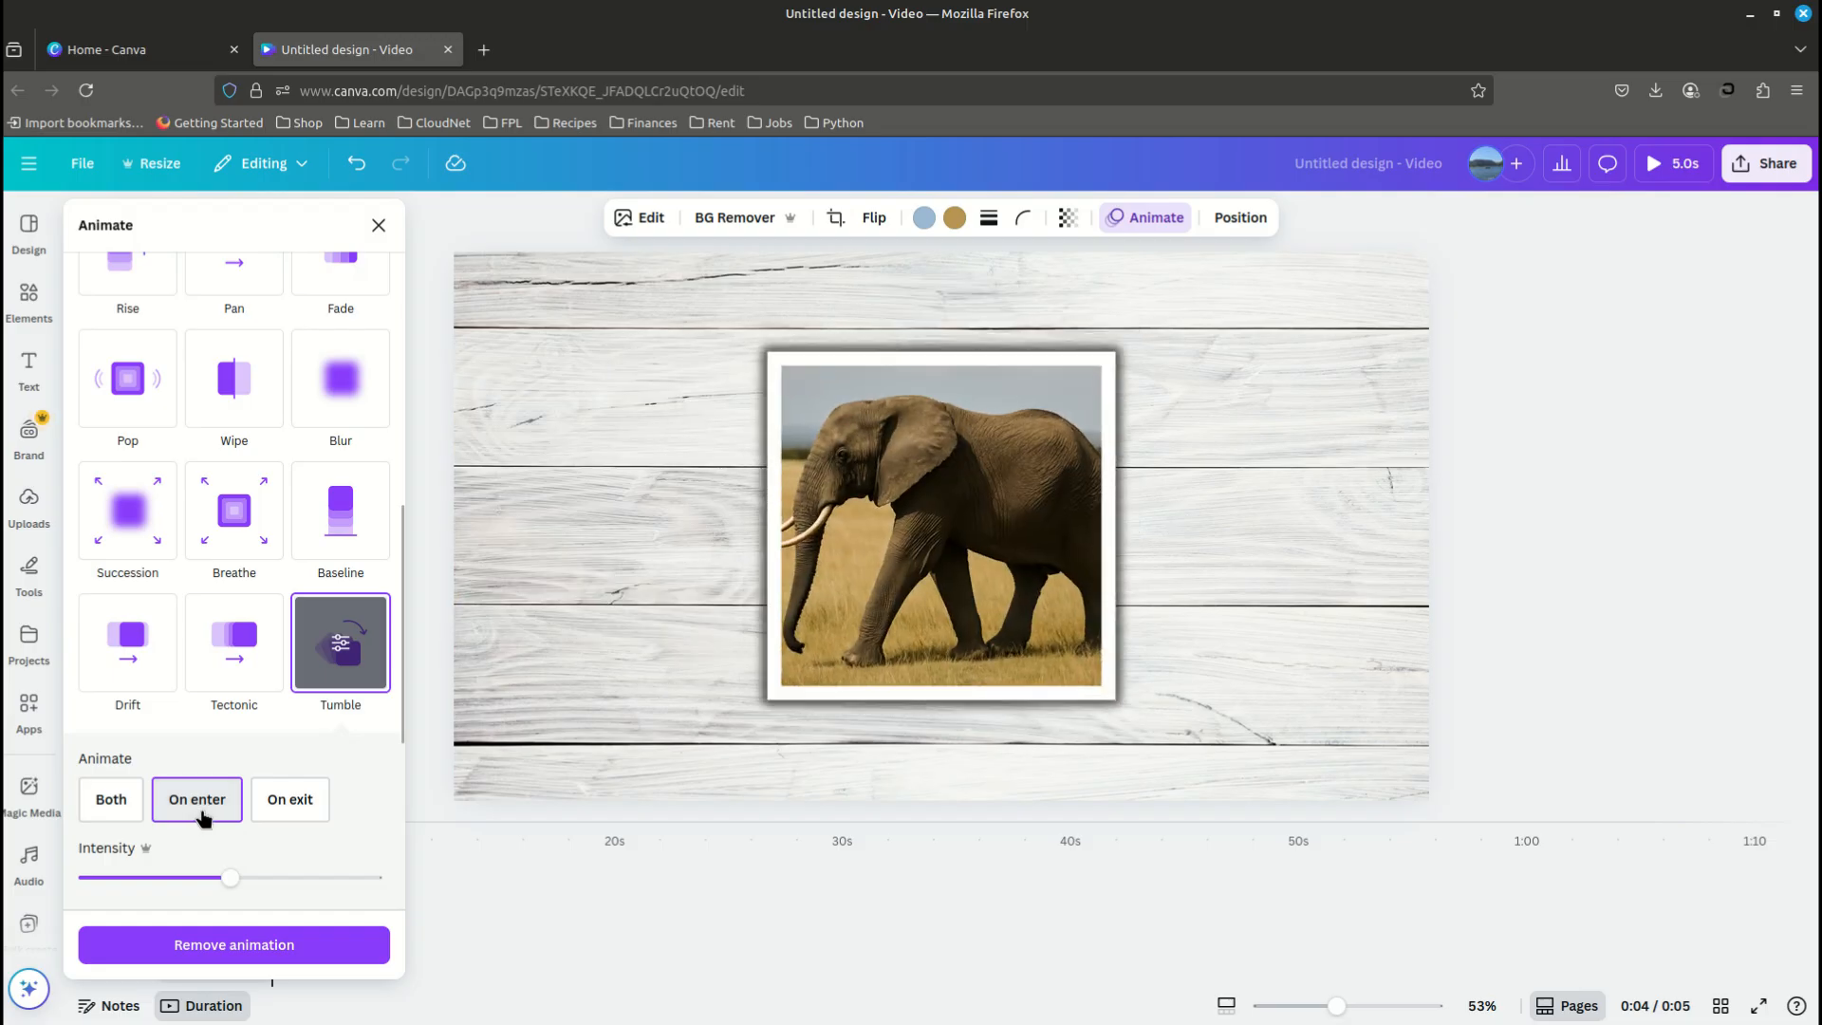
pyautogui.moveTo(229, 881); pyautogui.dragTo(266, 883)
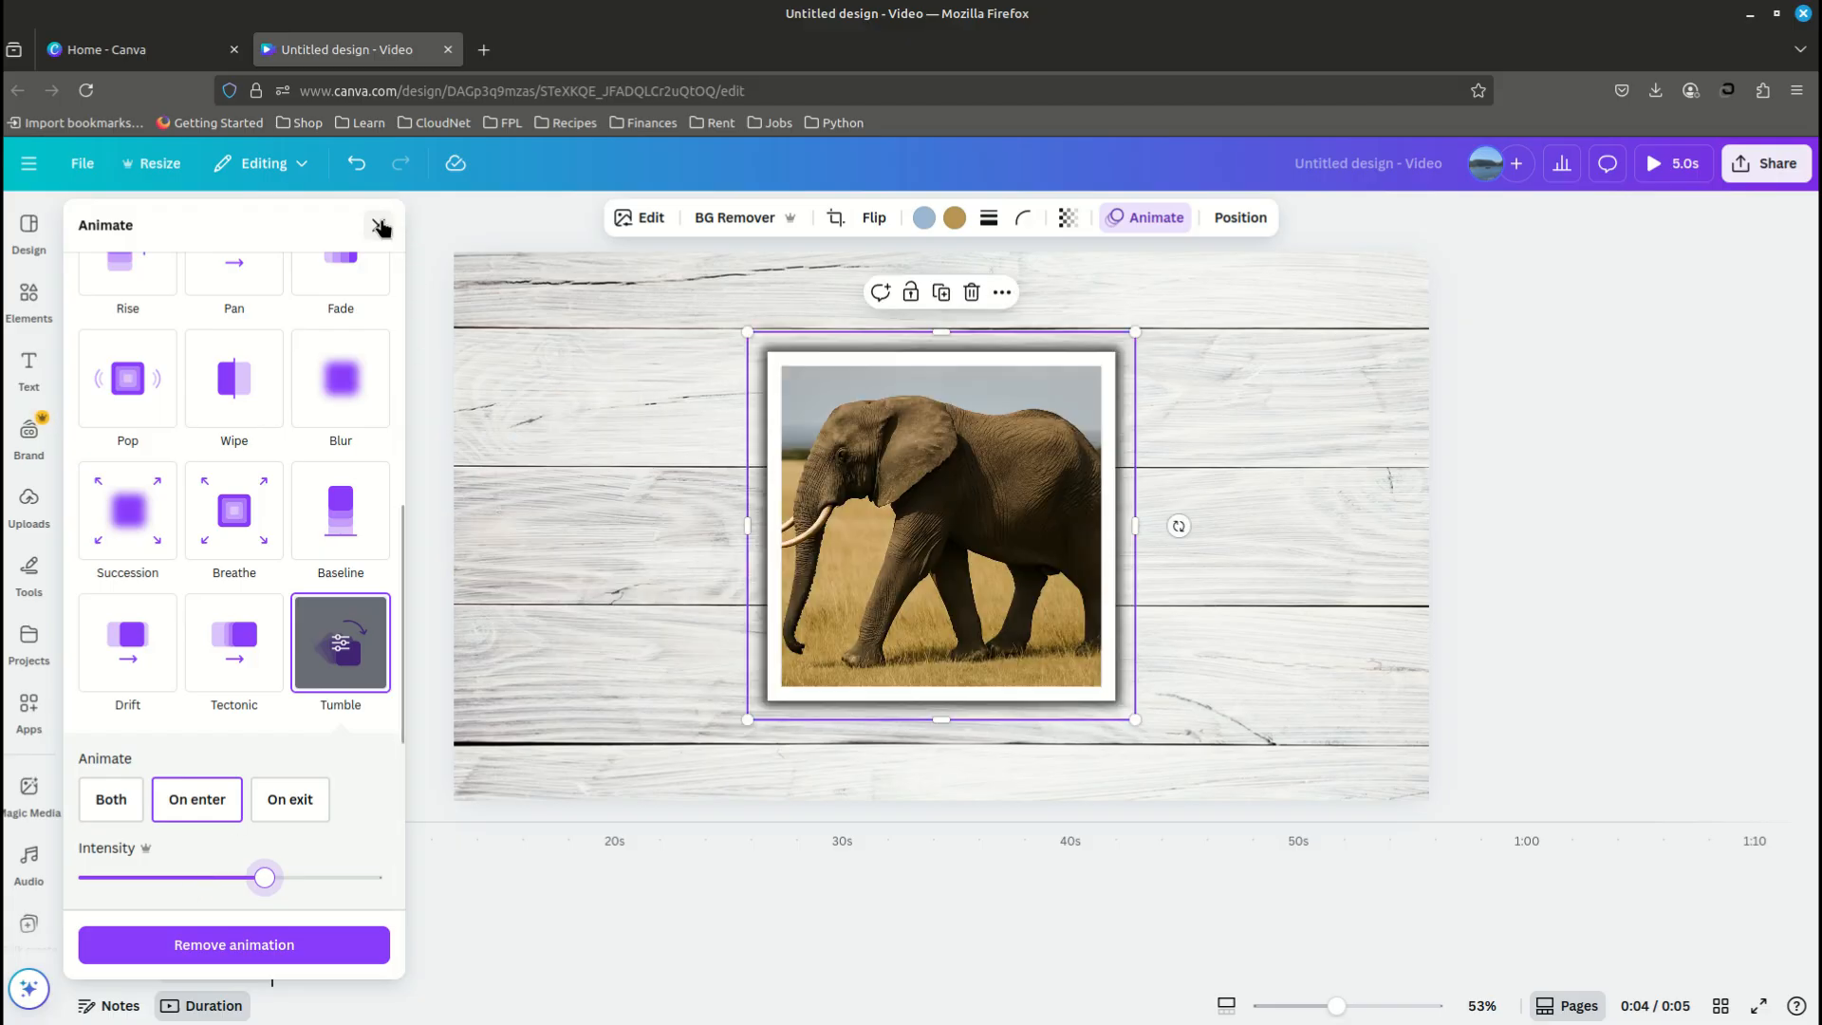
pyautogui.click(378, 226)
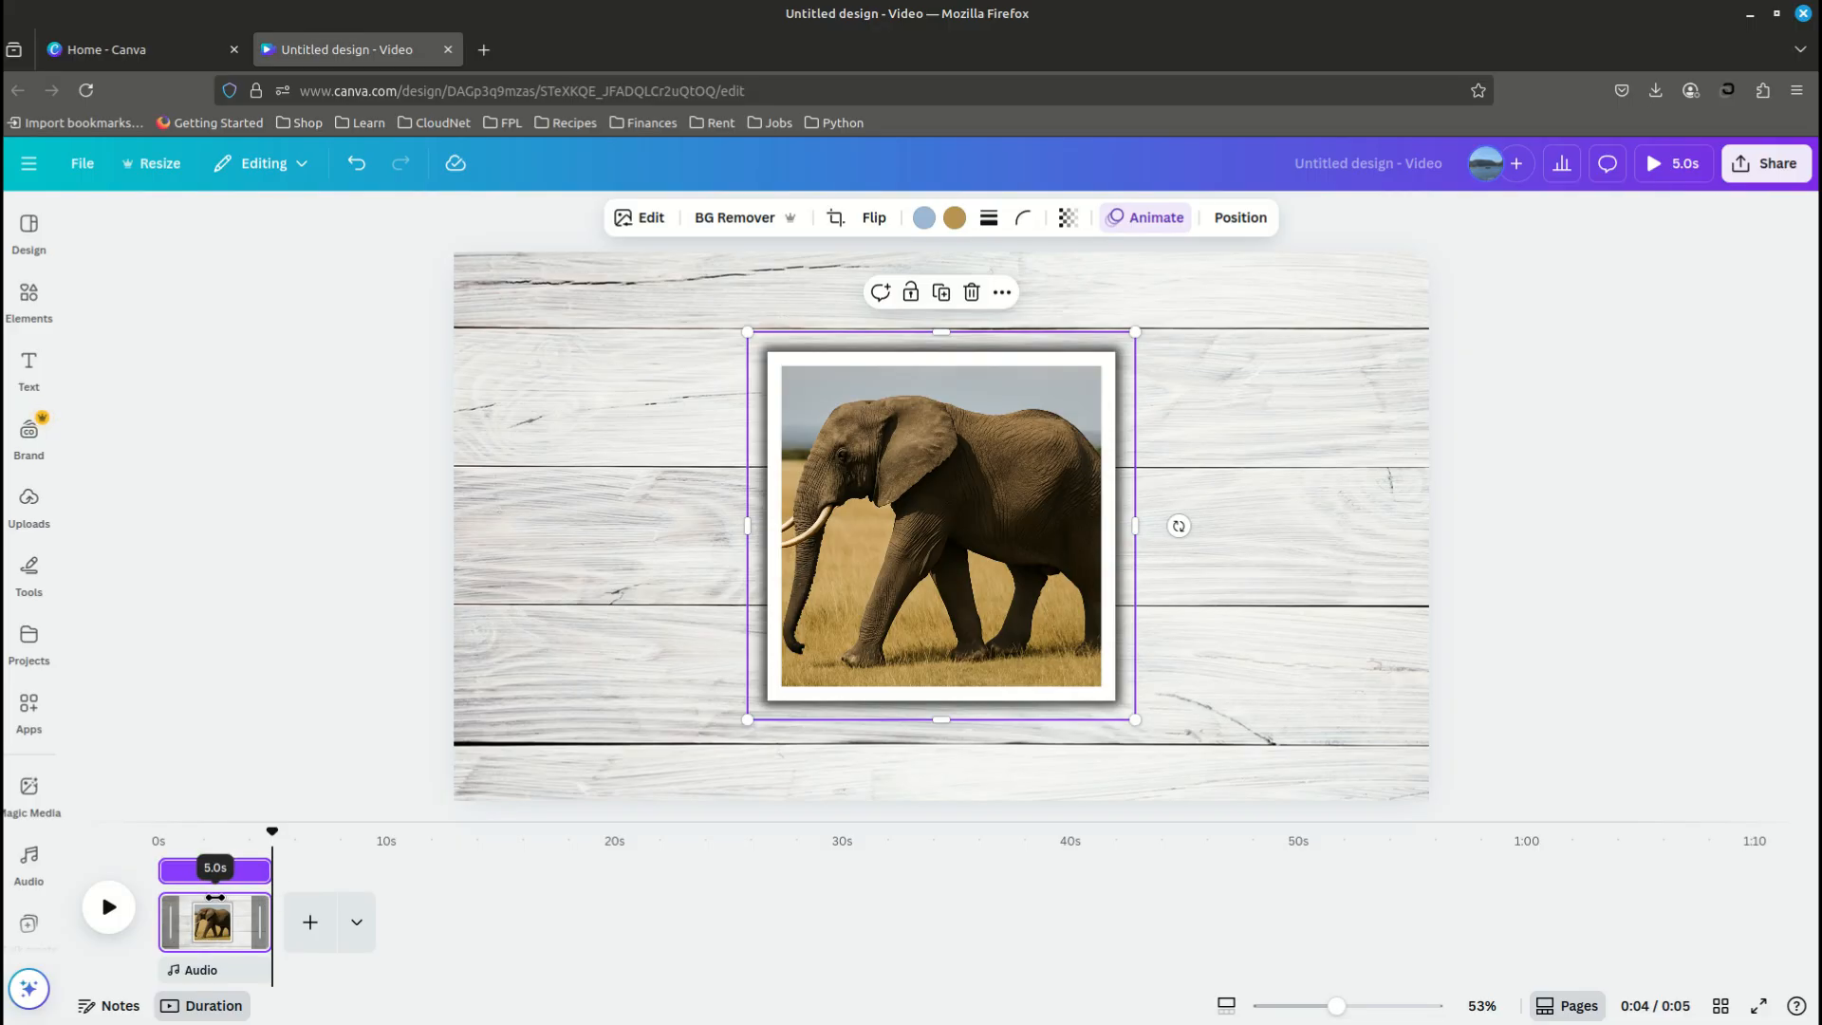
# - Shorten the elephant page's duration to 2.5 seconds and duplicate the page
pyautogui.moveTo(214, 897); pyautogui.dragTo(204, 892)
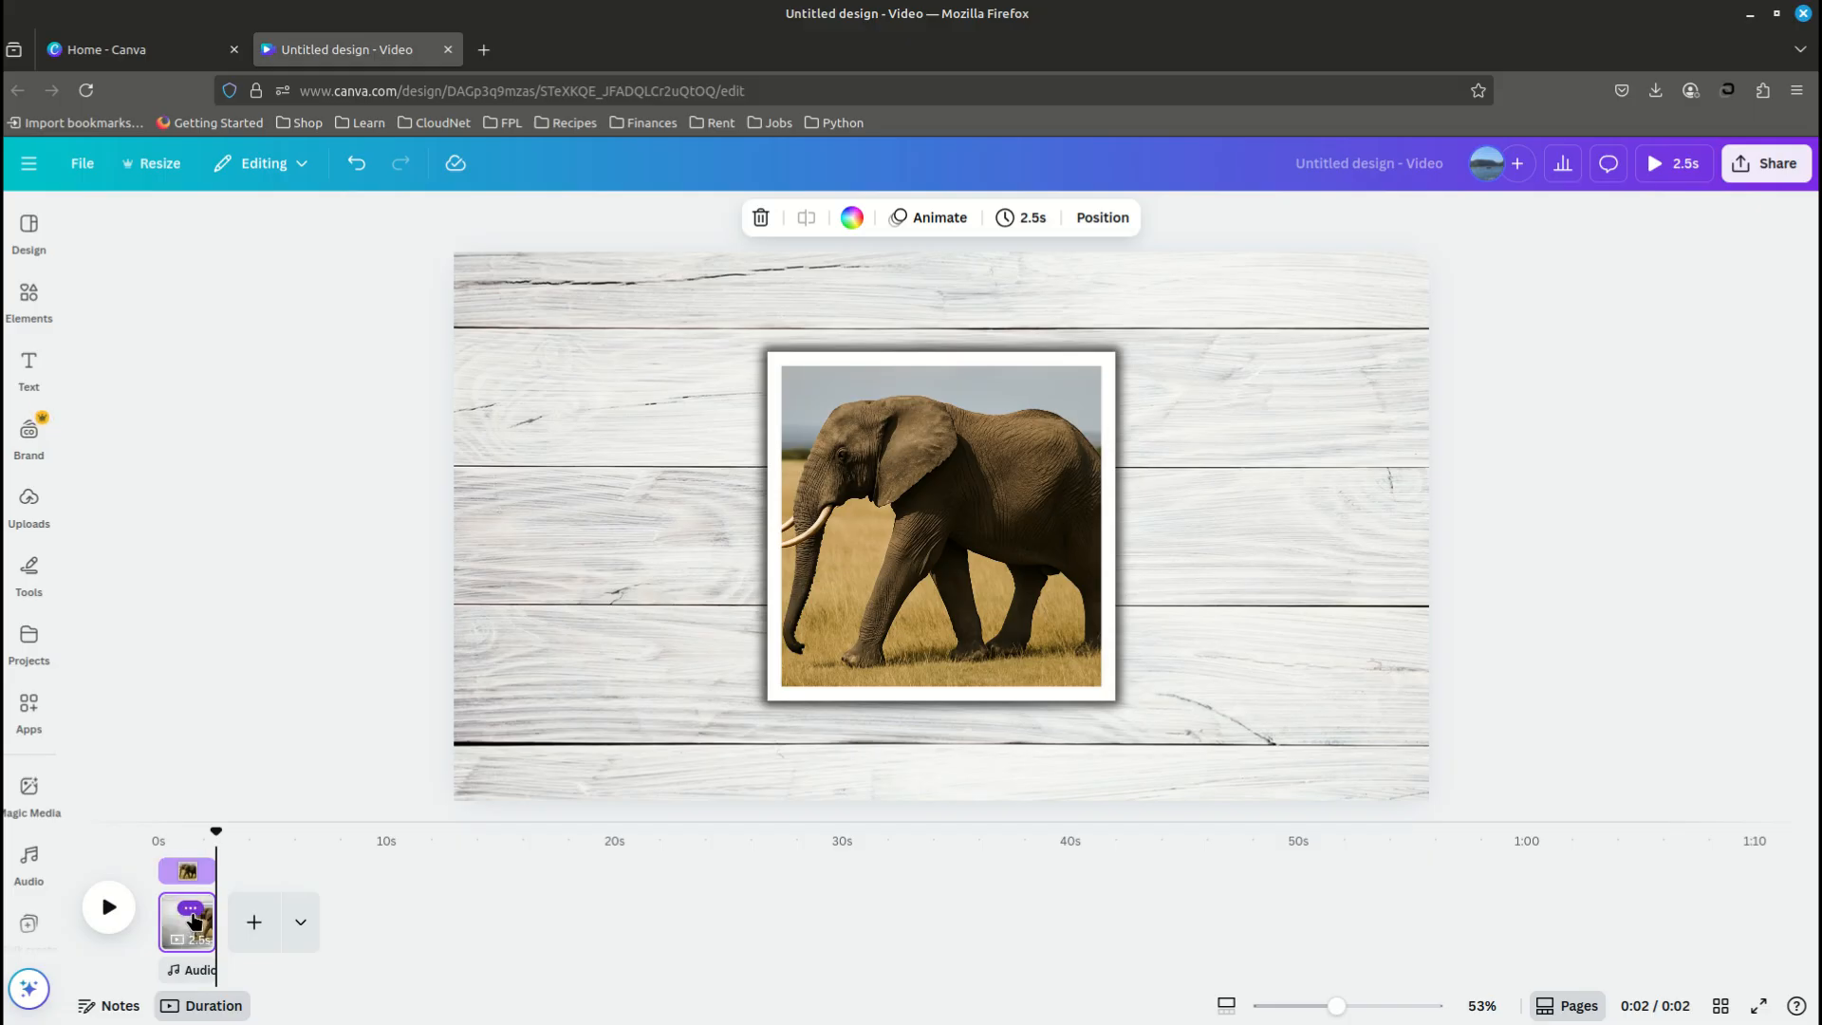
pyautogui.click(193, 909)
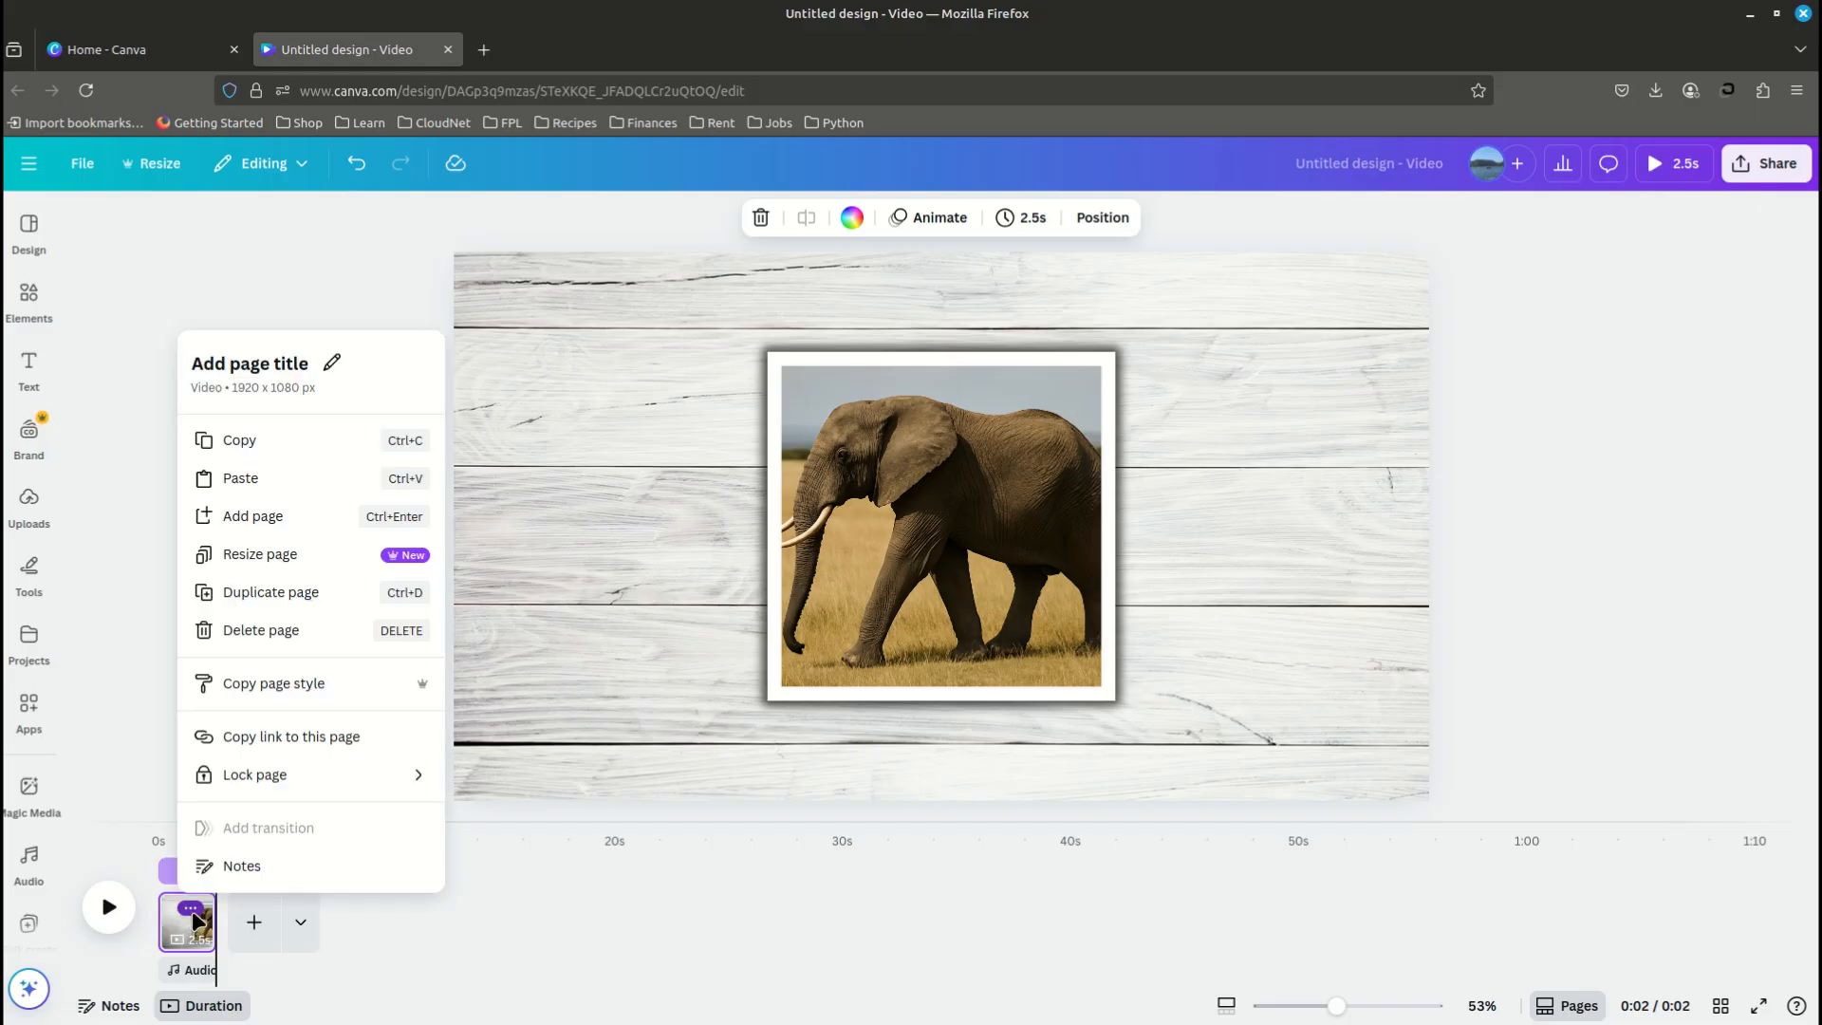
pyautogui.click(274, 596)
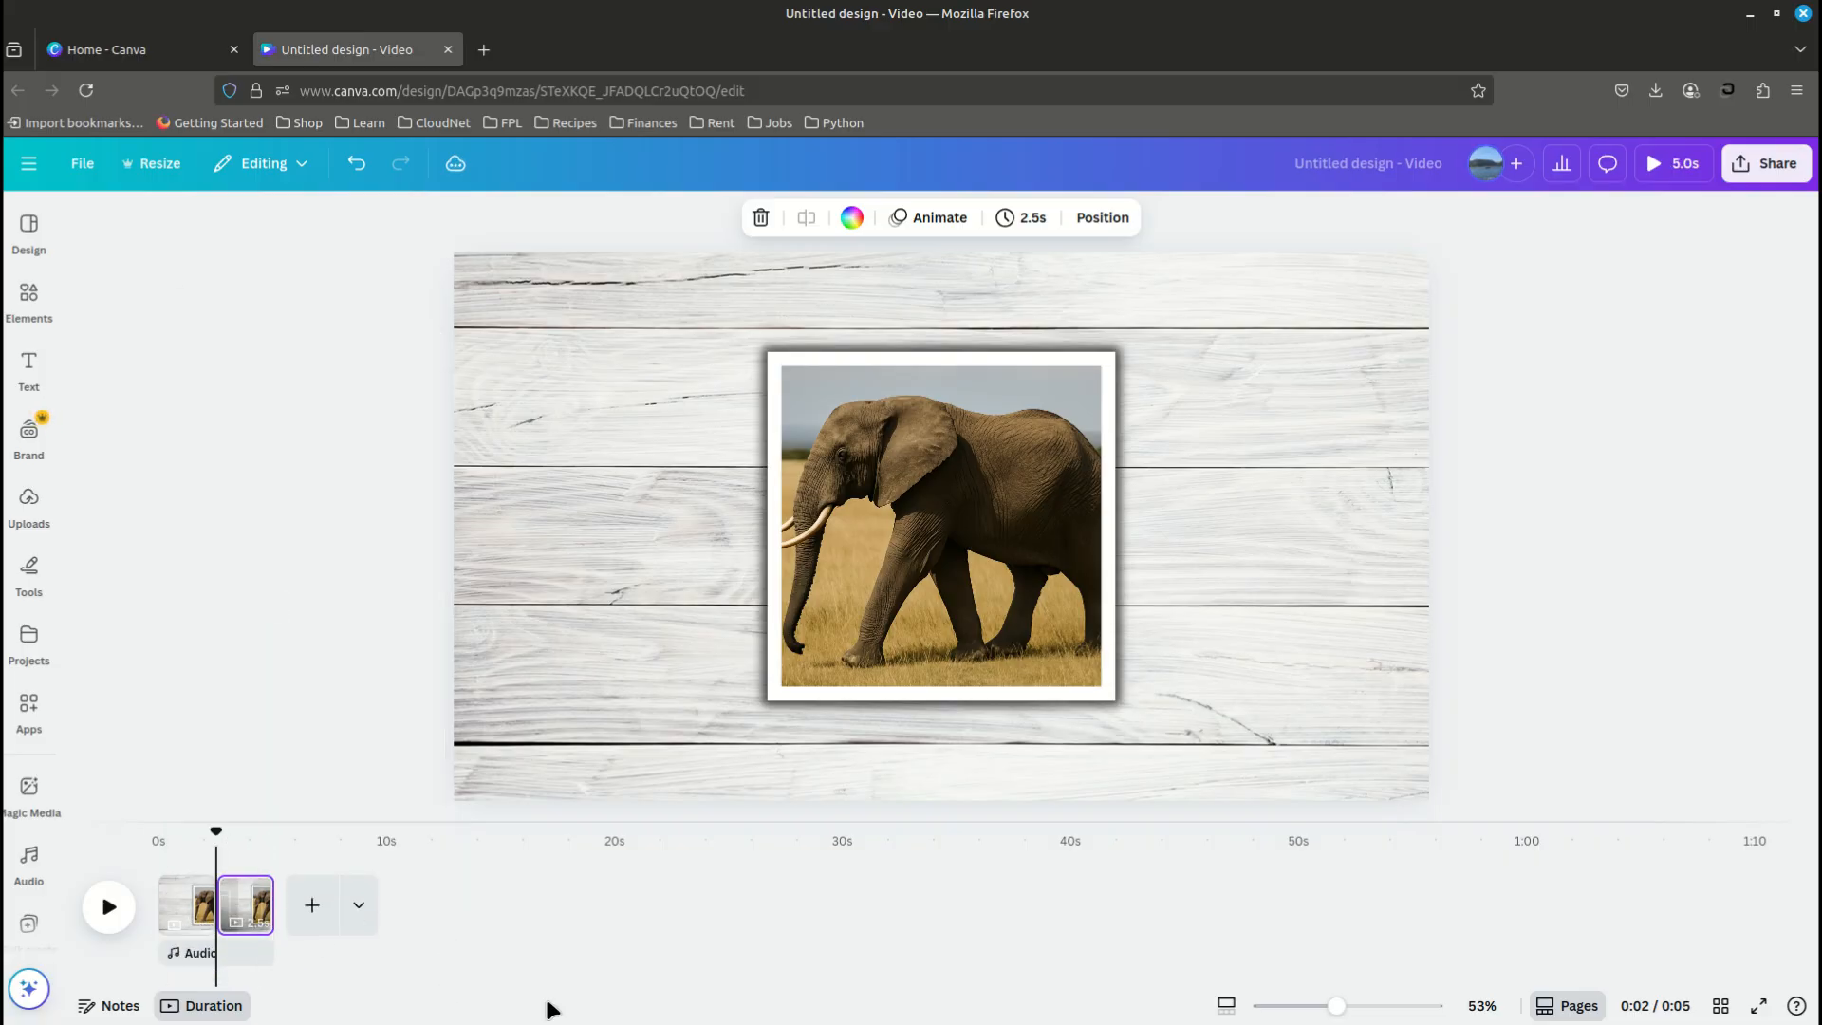
# - Remove the Tumble animation from the elephant photo on the duplicated second page
pyautogui.click(915, 543)
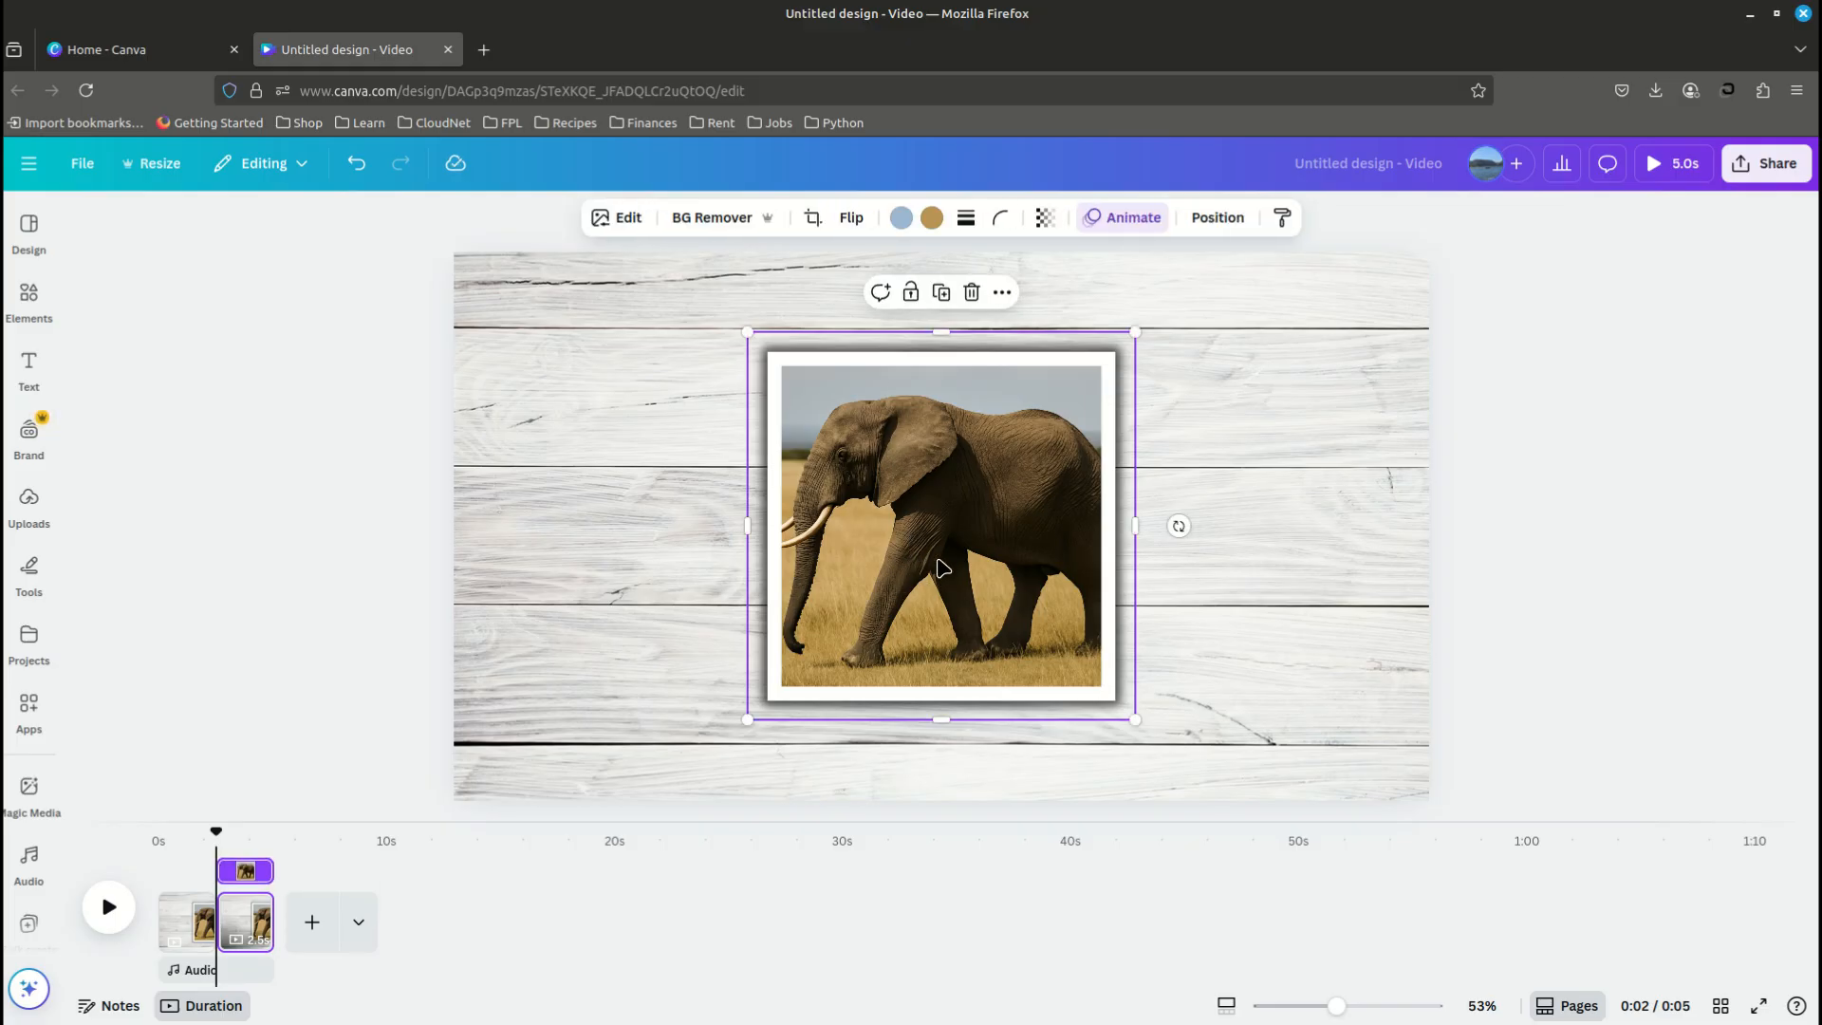
pyautogui.click(1114, 220)
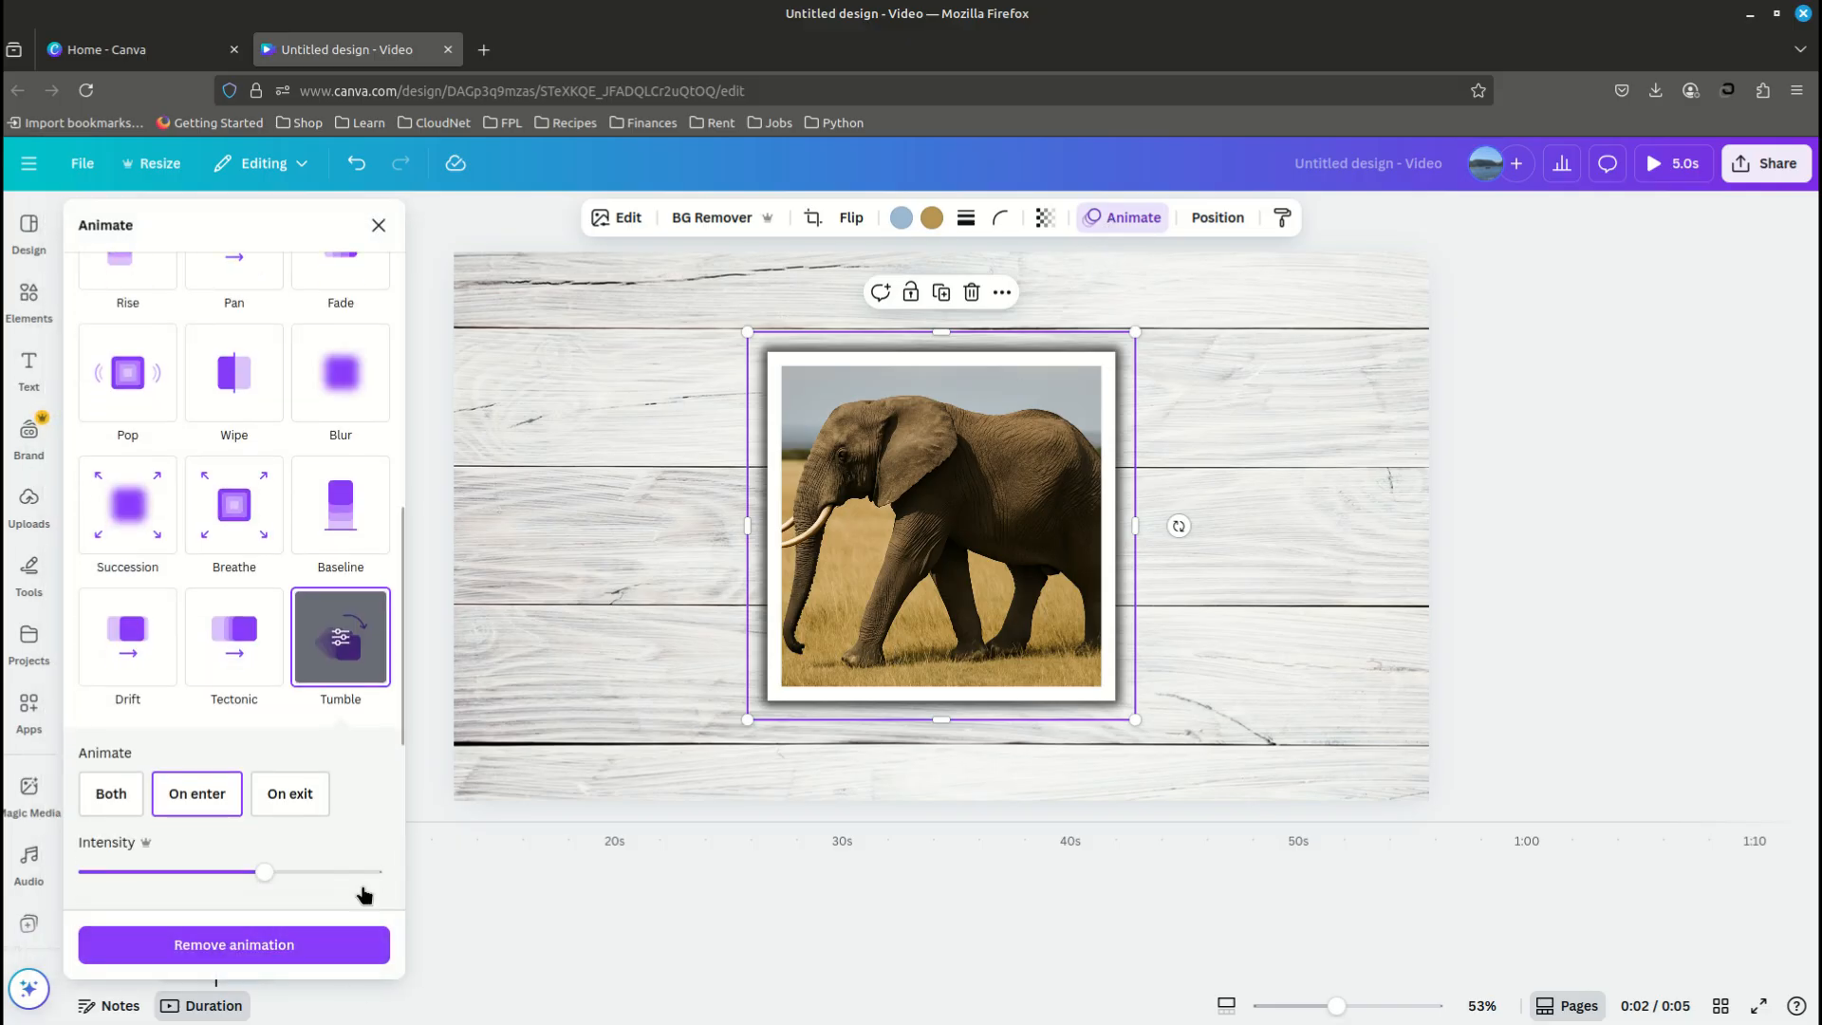
pyautogui.click(238, 951)
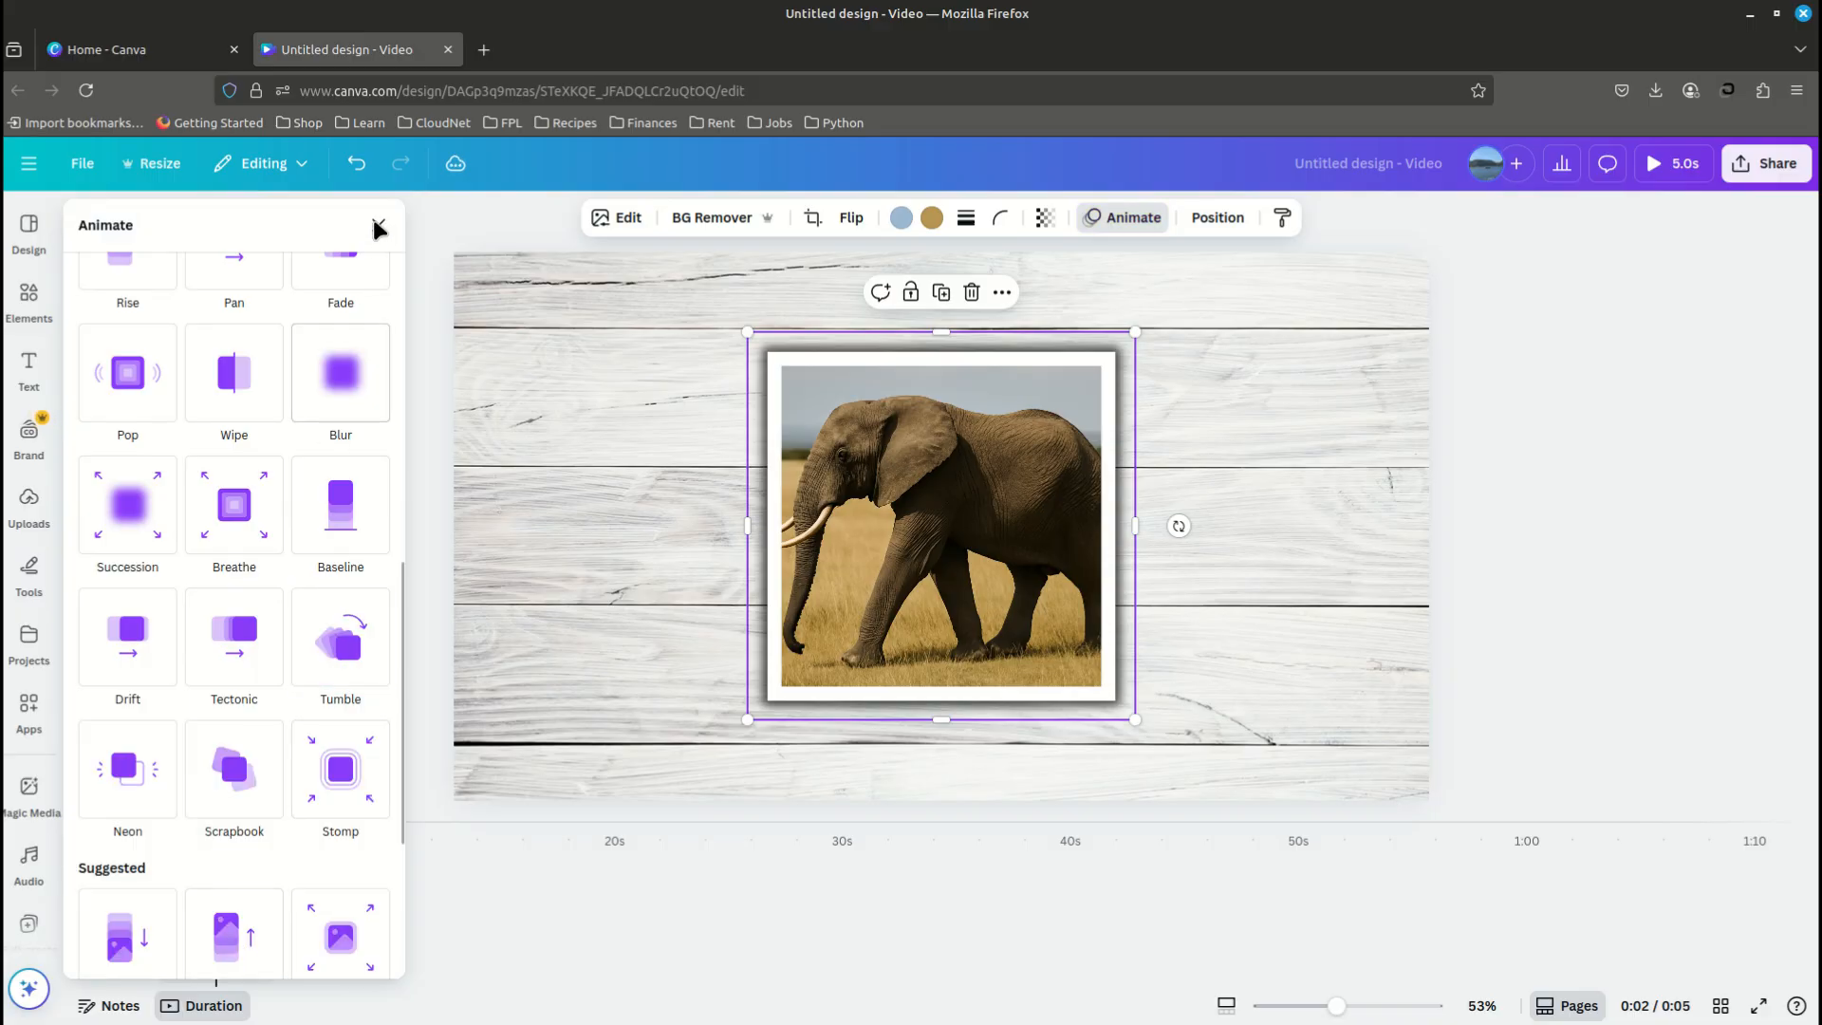
pyautogui.press('Escape')
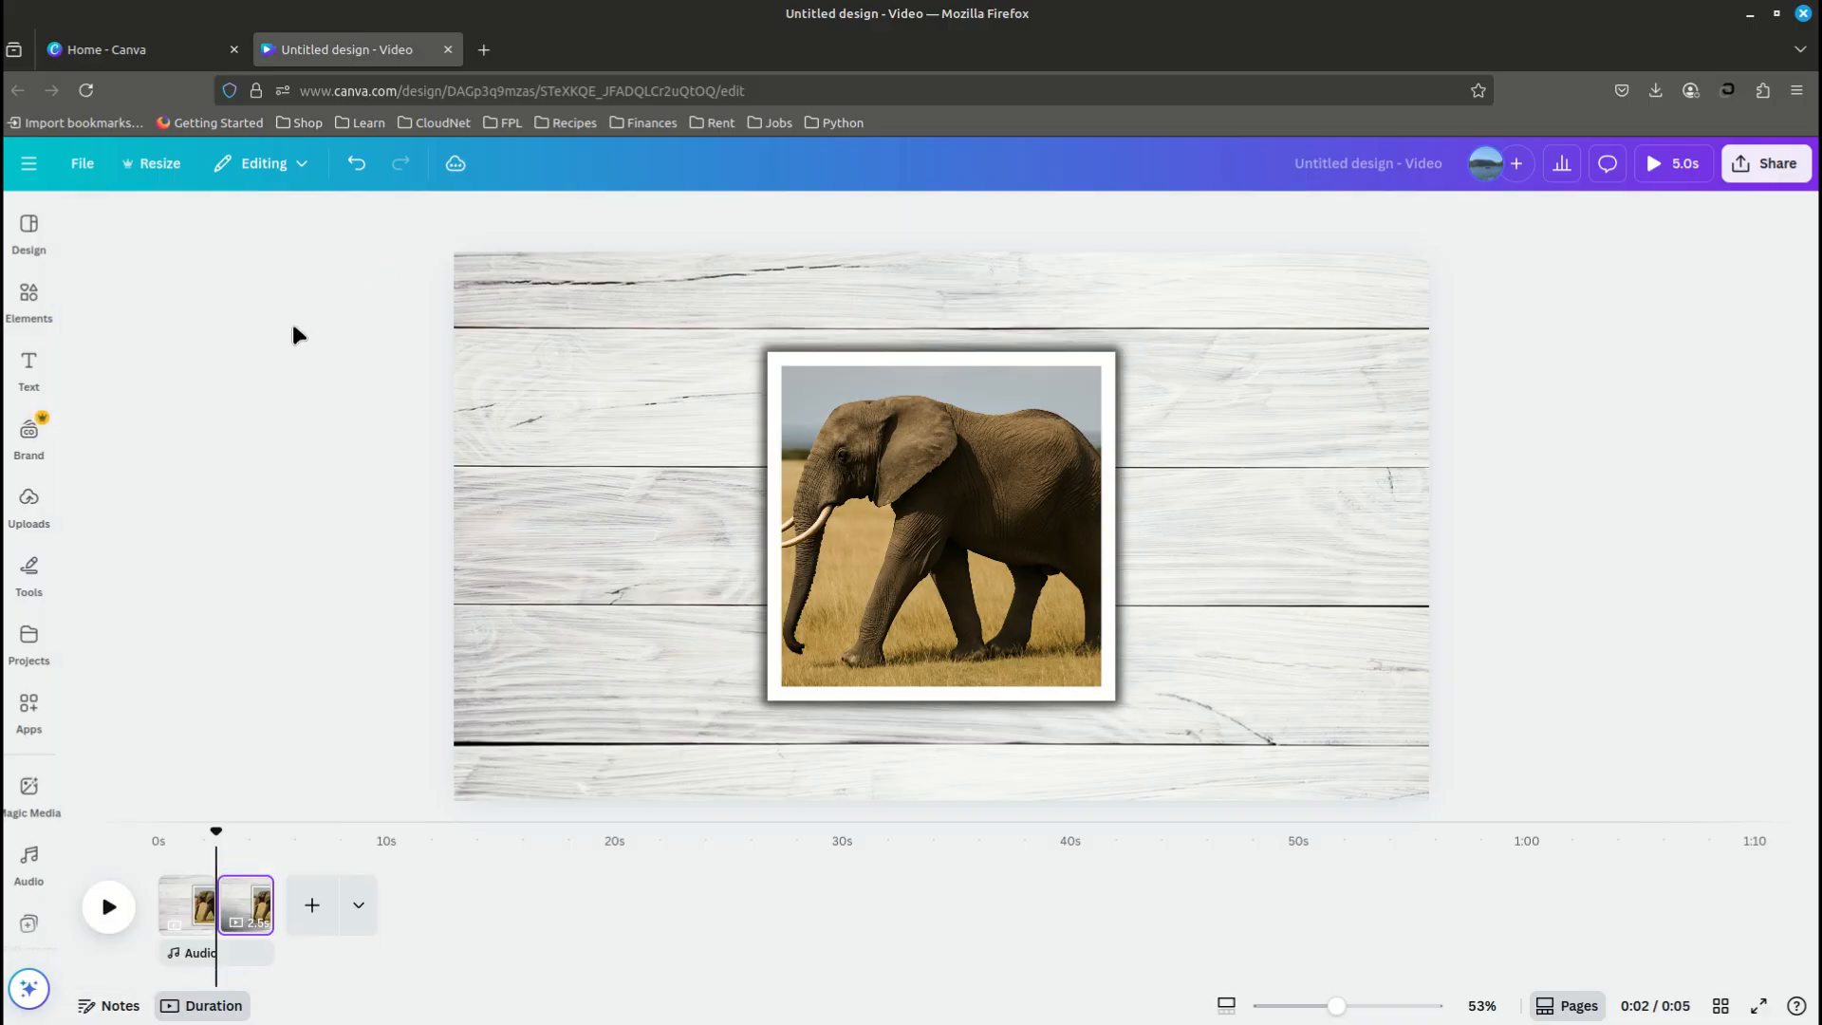
# - Add the white-framed lion photo from the uploads, shrink it, and tilt it clockwise over the elephant photo
pyautogui.click(26, 508)
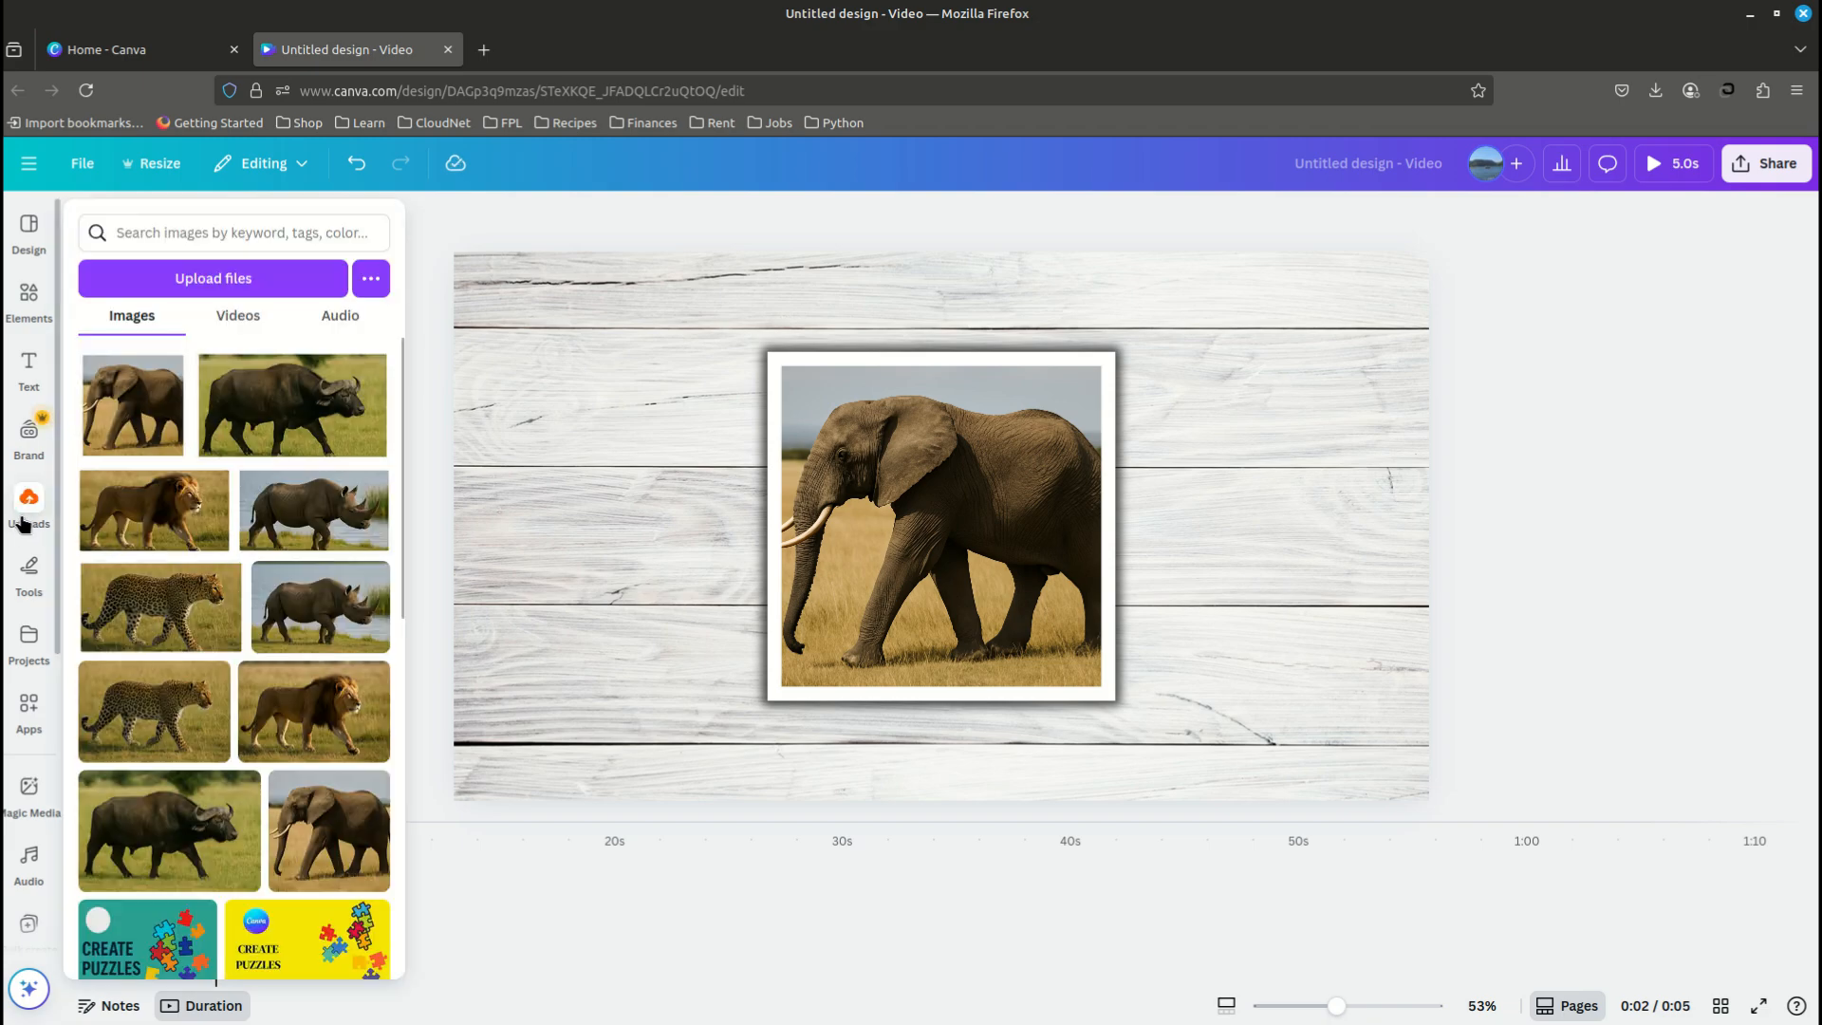
pyautogui.click(144, 525)
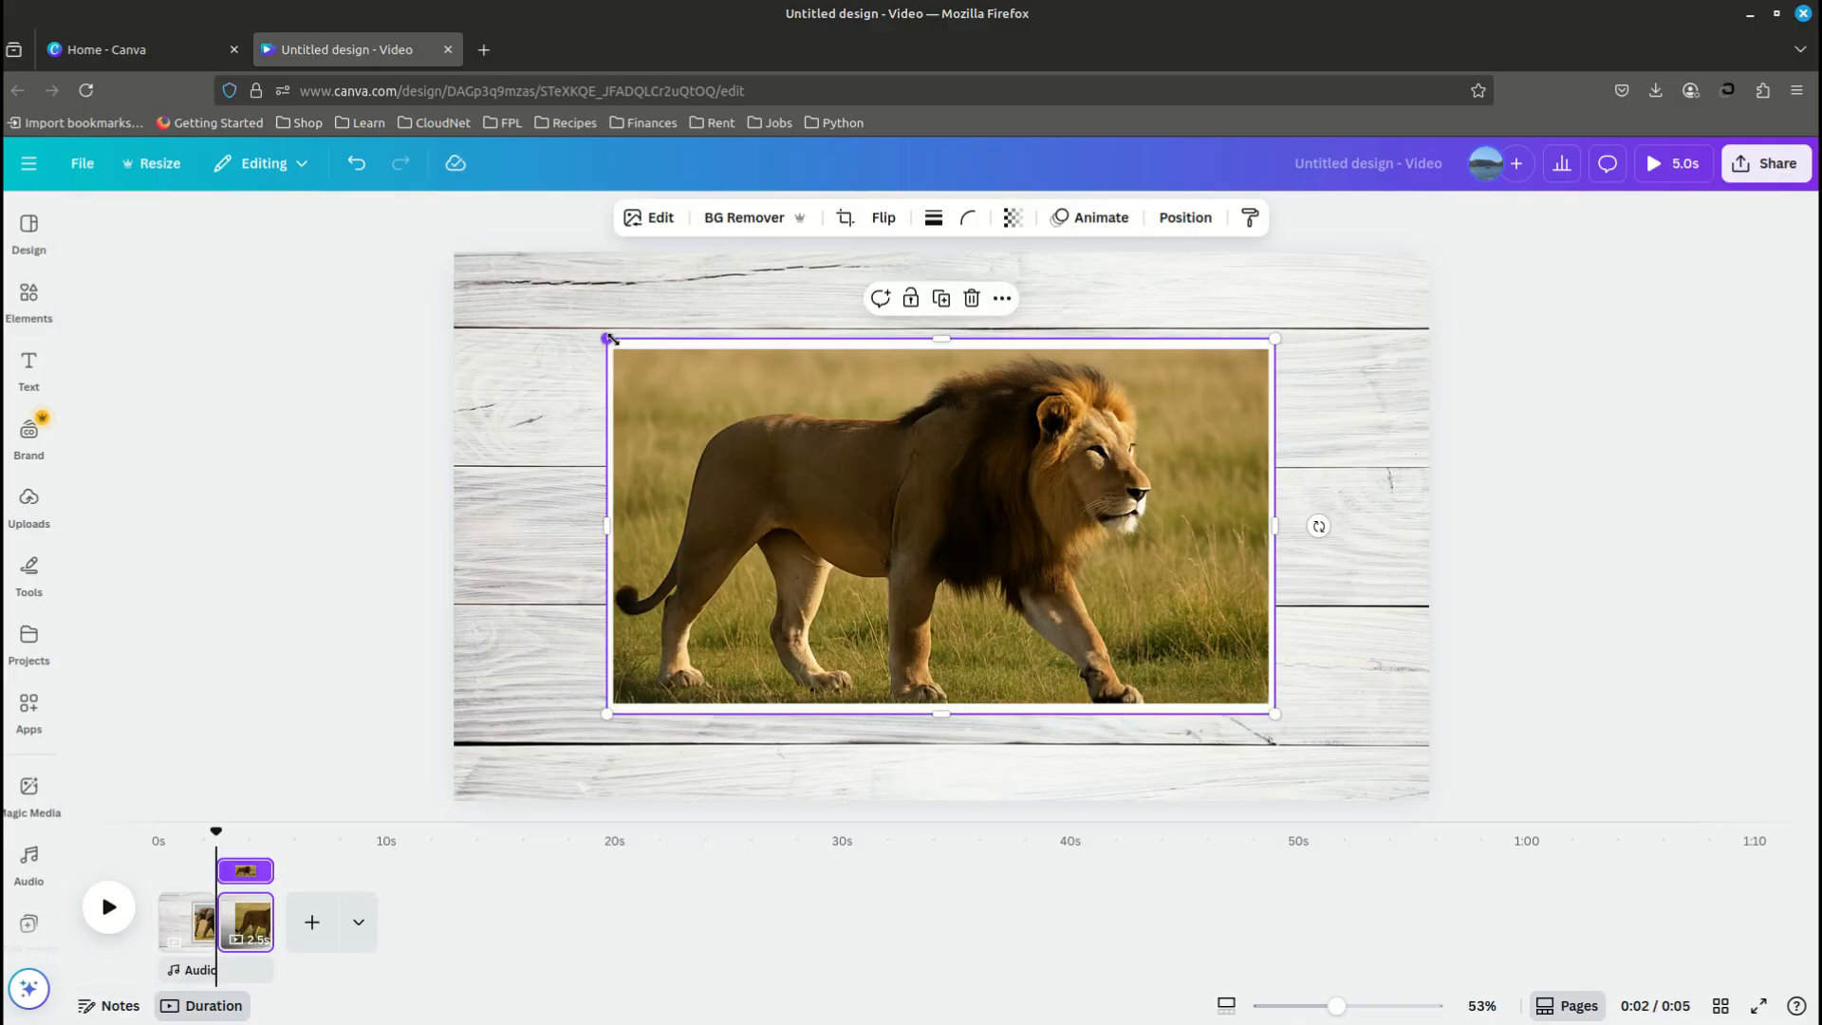
pyautogui.moveTo(667, 374); pyautogui.dragTo(640, 323)
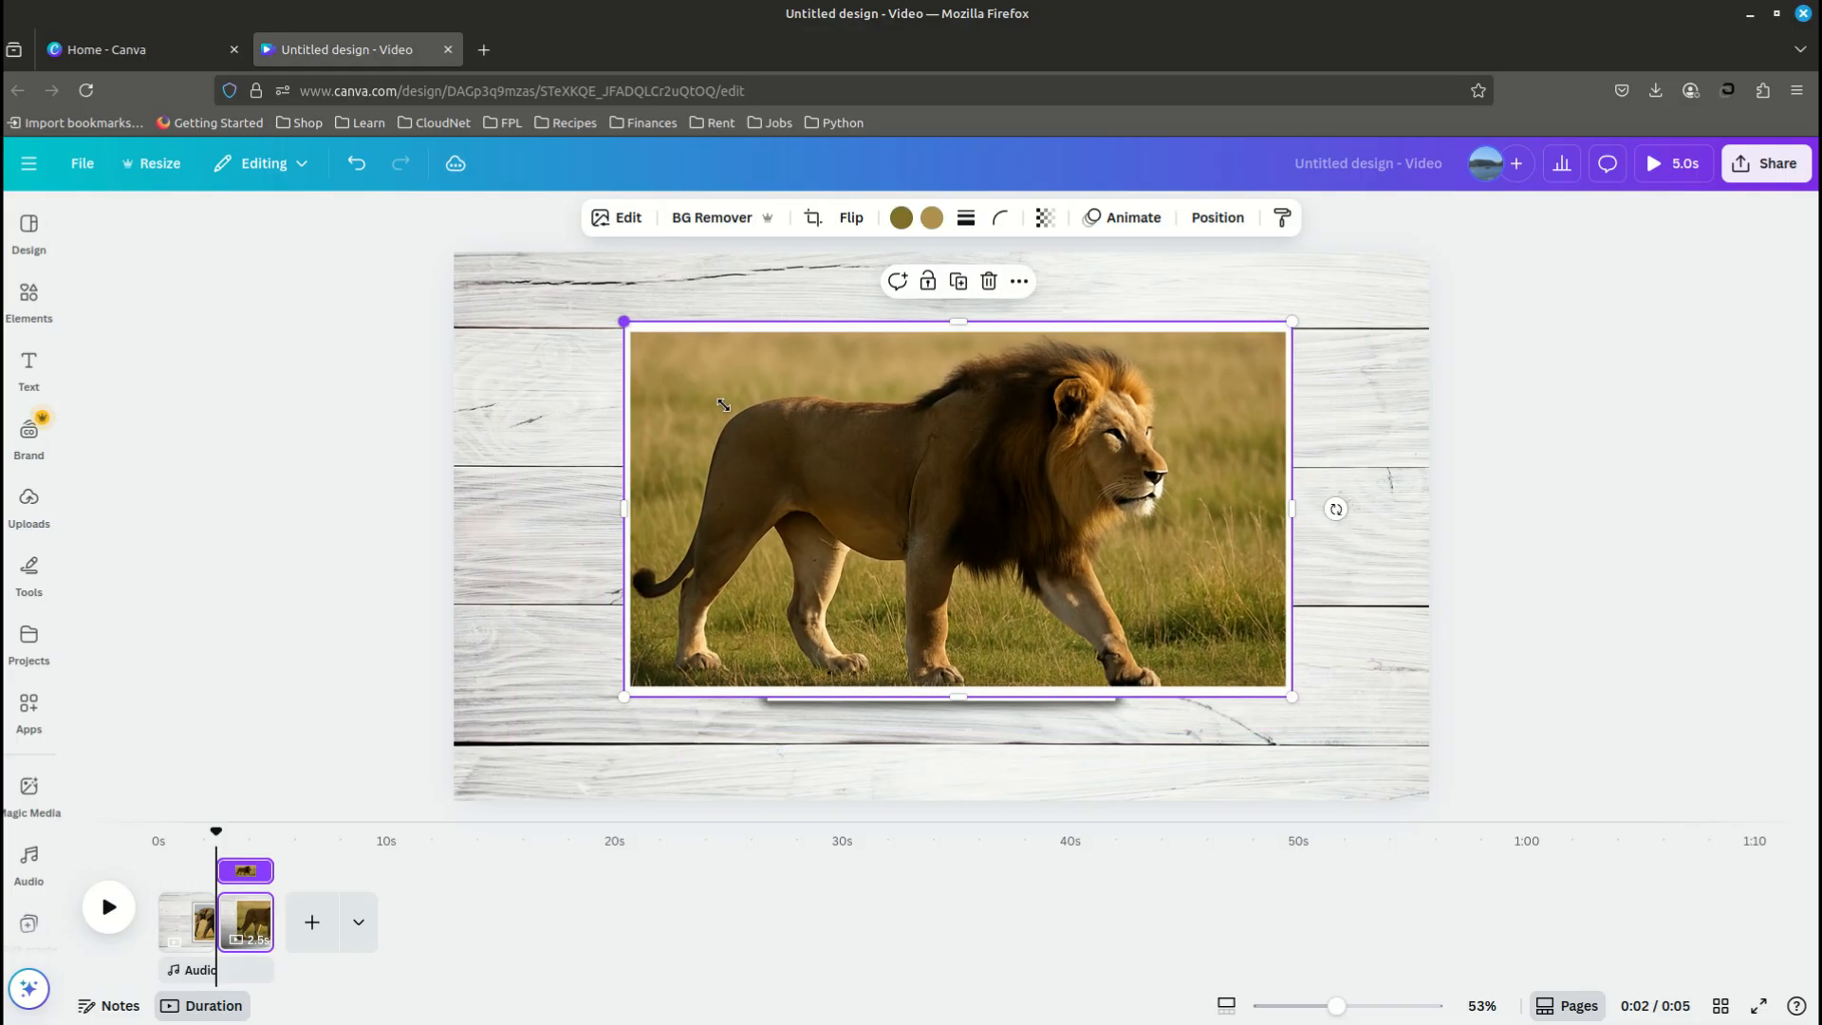
pyautogui.moveTo(723, 405); pyautogui.dragTo(859, 453)
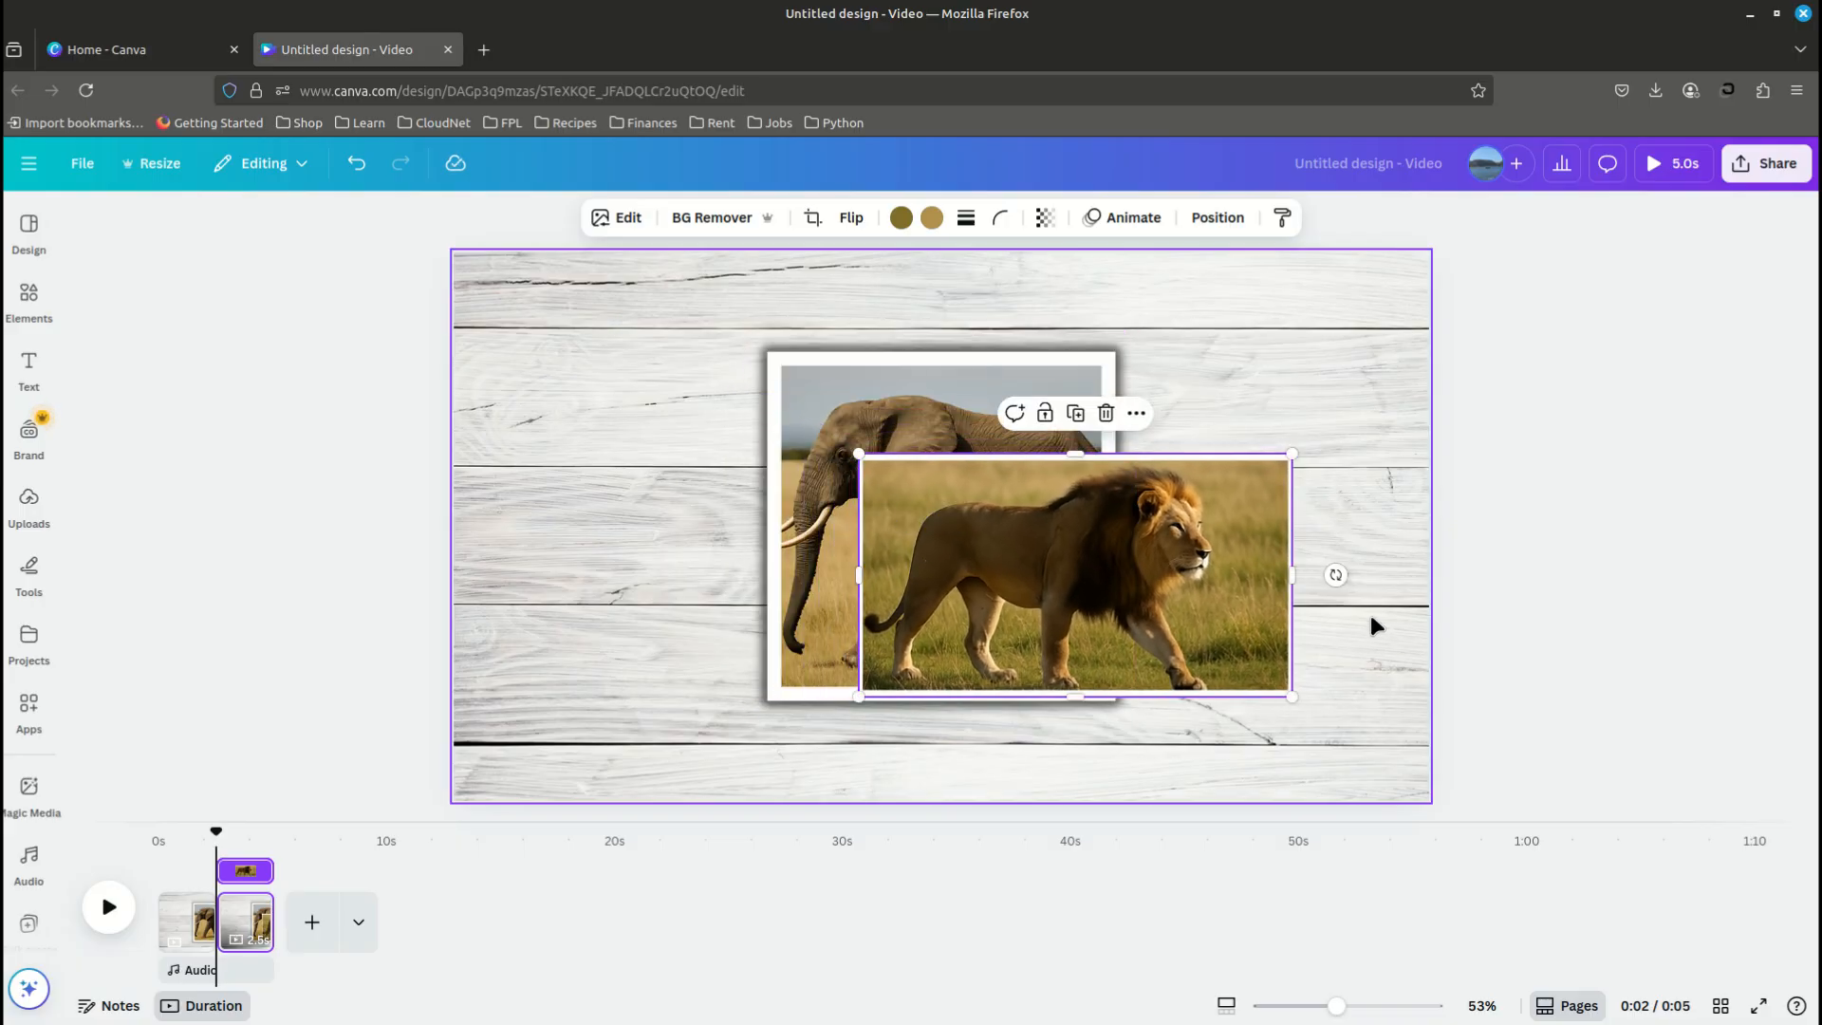
pyautogui.moveTo(1335, 574); pyautogui.dragTo(1109, 503)
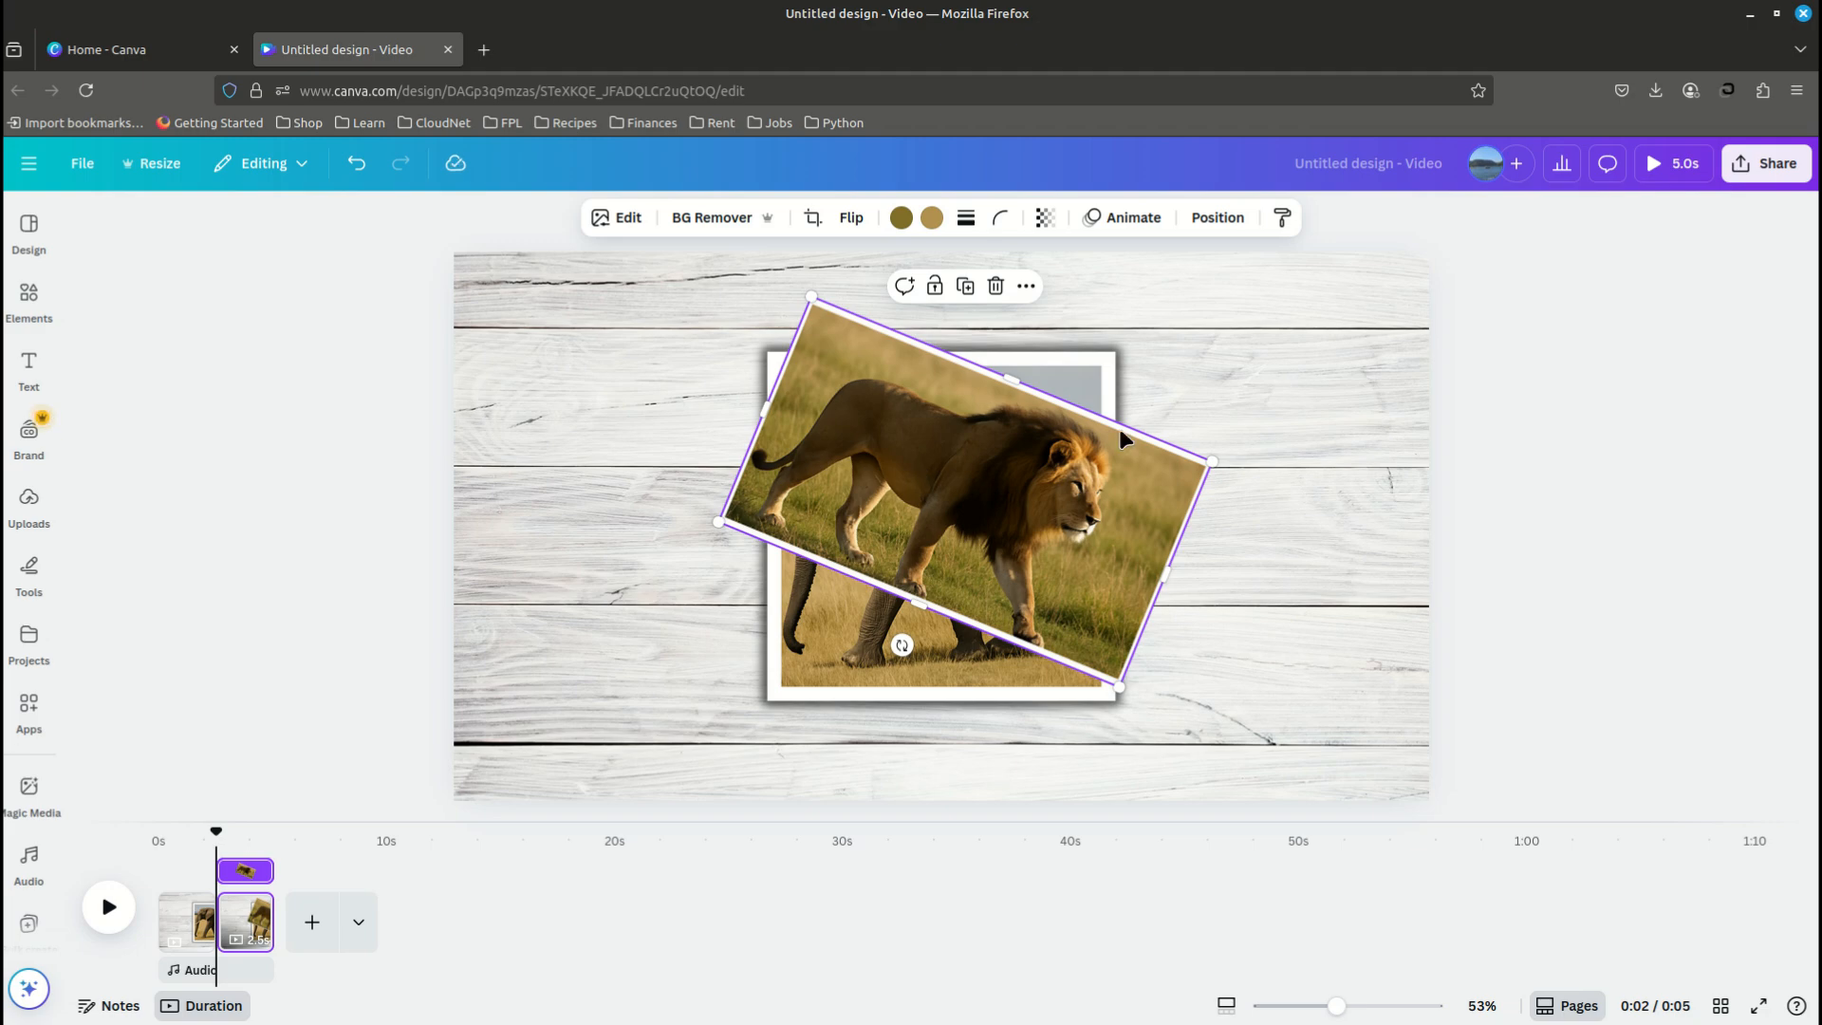
# - Apply a Glow shadow to the lion photo and set its size to 30
pyautogui.click(625, 220)
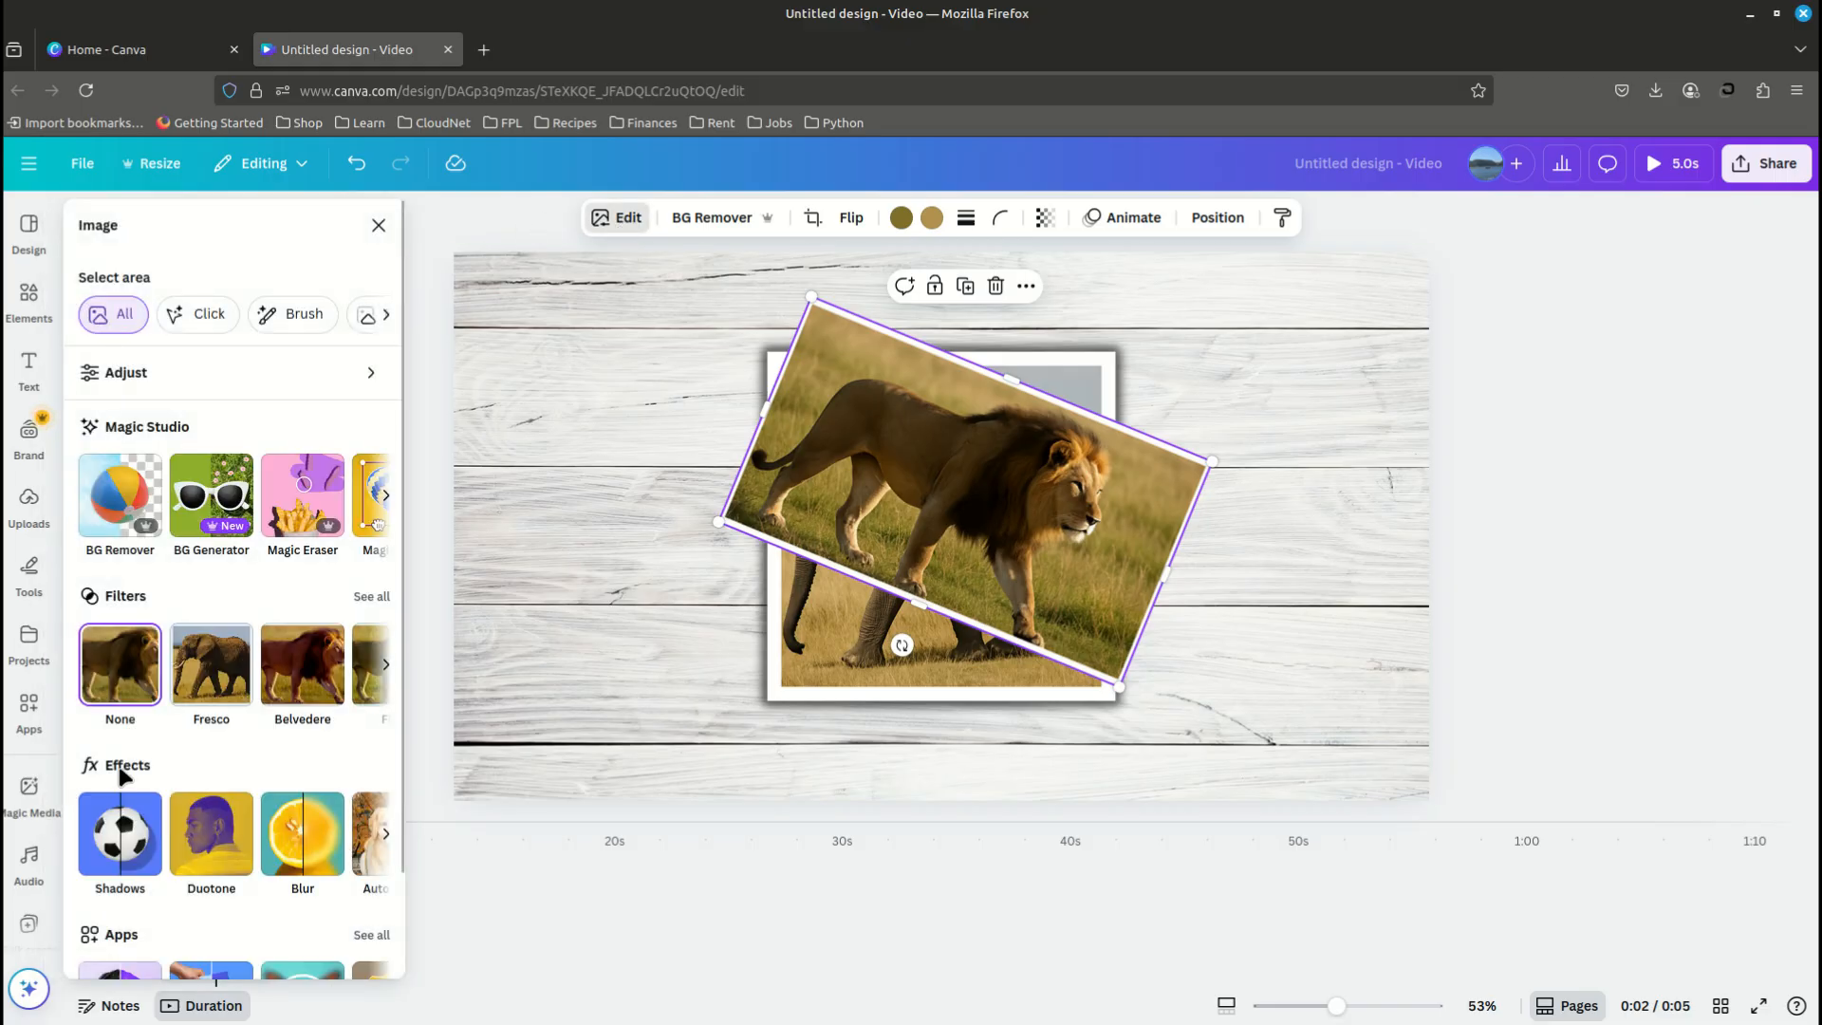
pyautogui.click(111, 840)
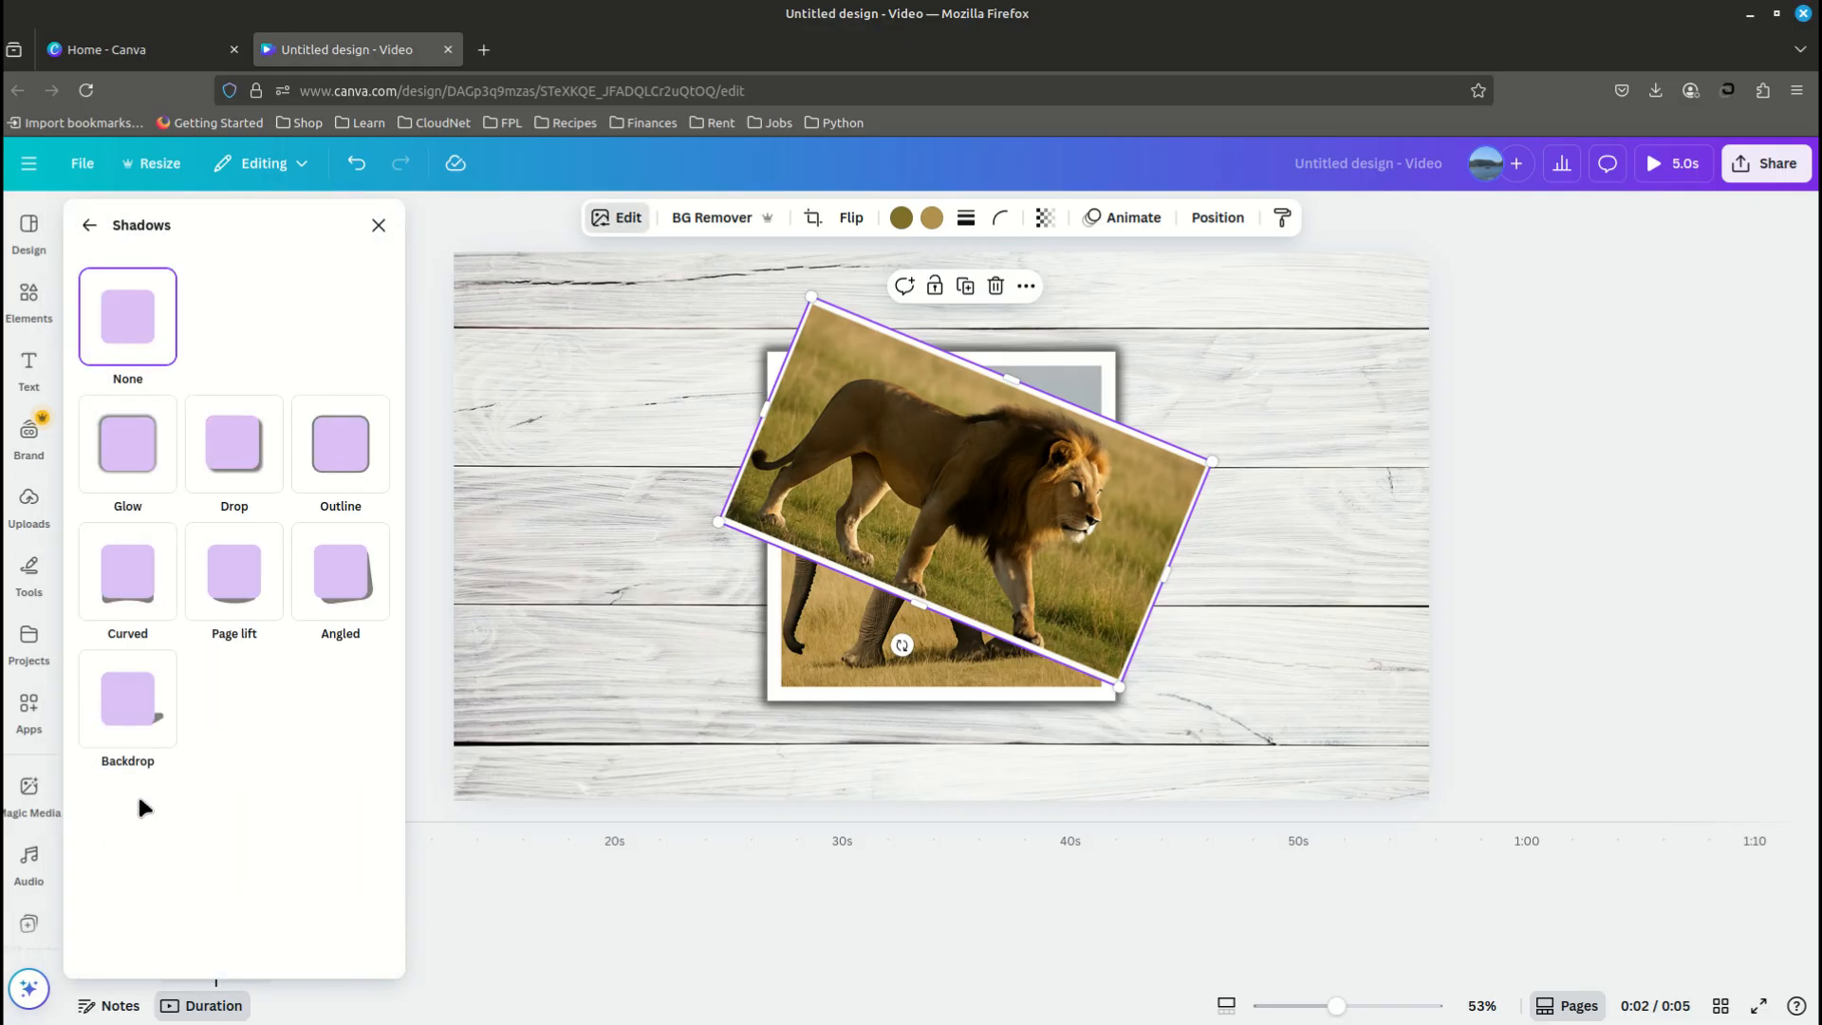
pyautogui.click(136, 472)
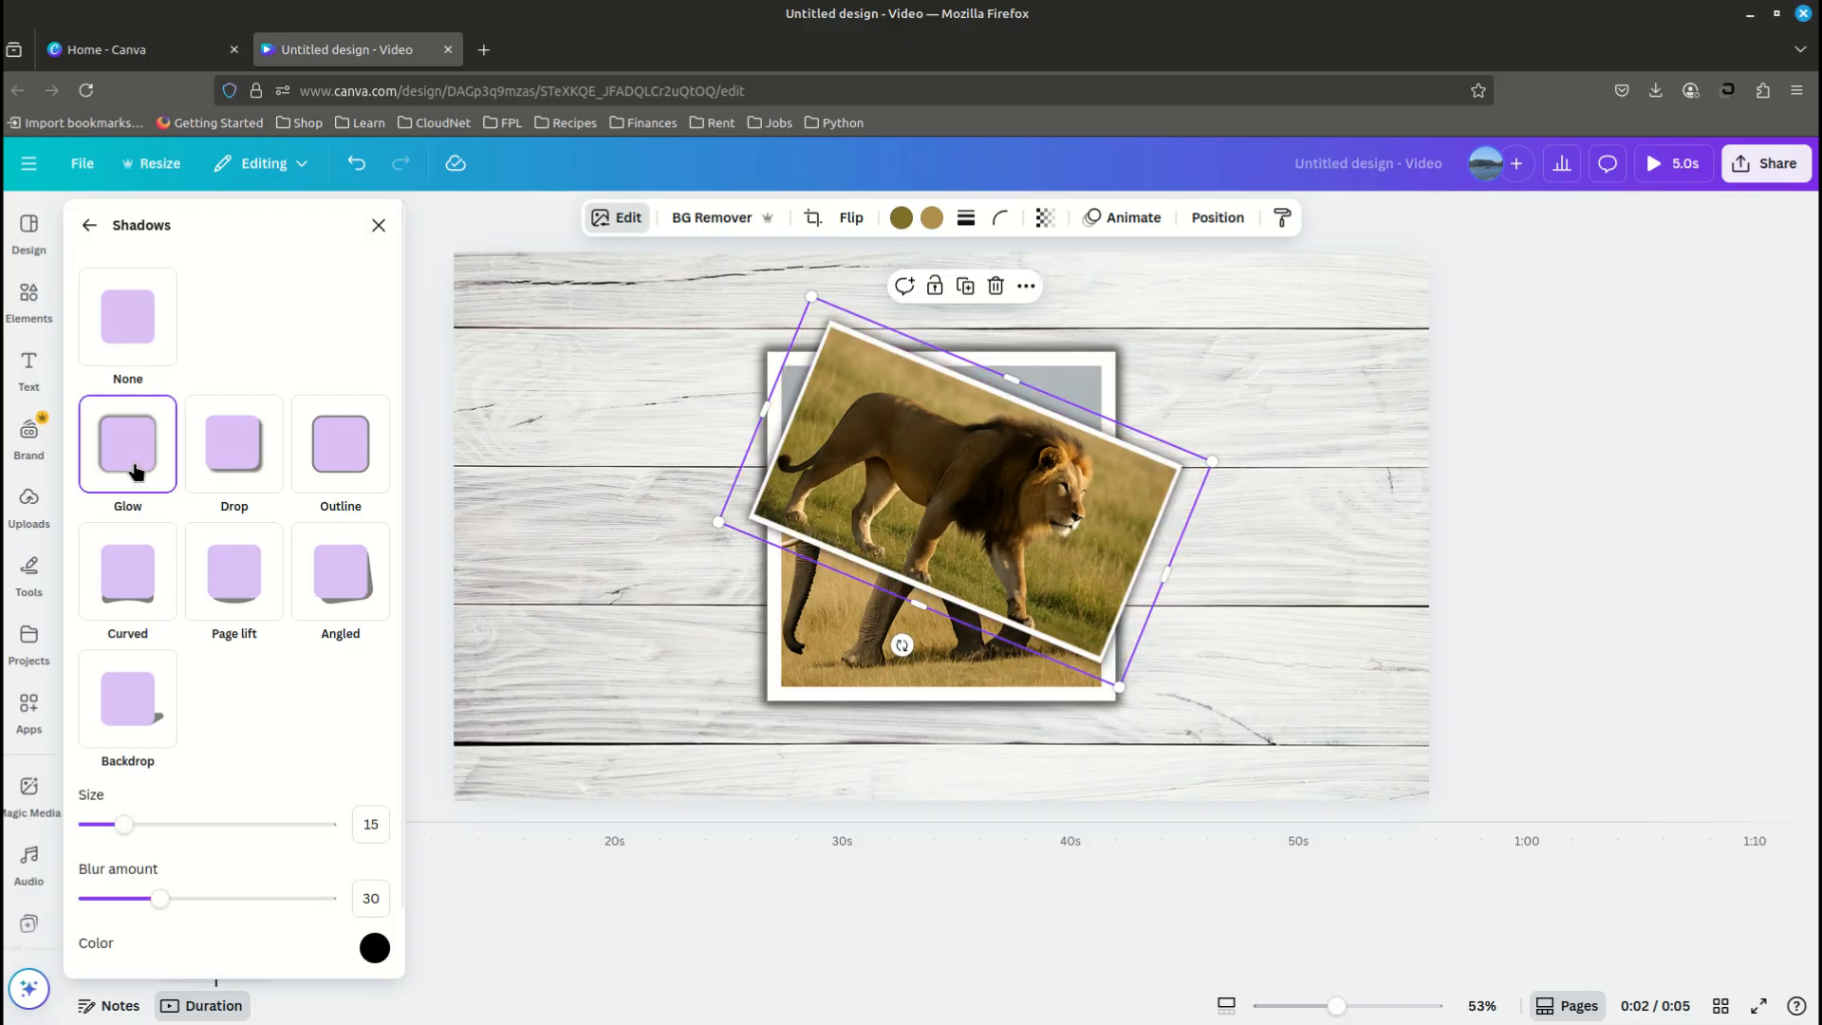
pyautogui.click(381, 824)
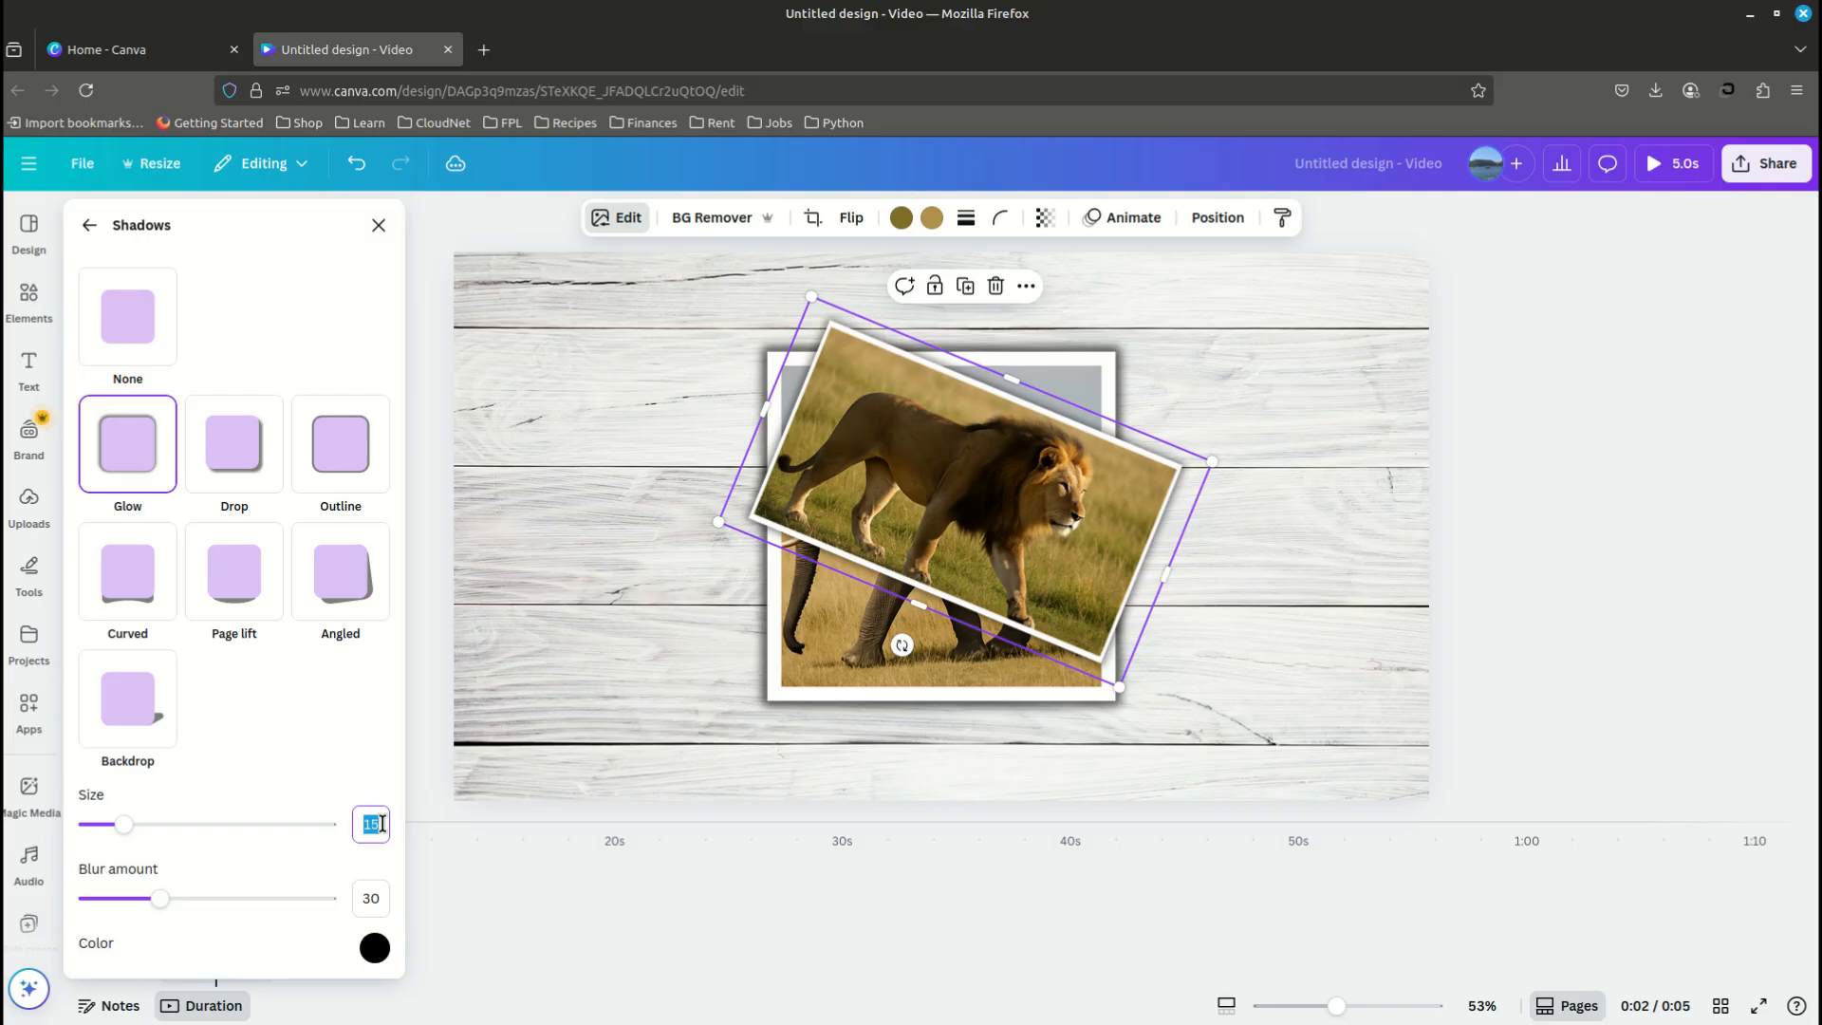
pyautogui.write('30')
pyautogui.press('Return')
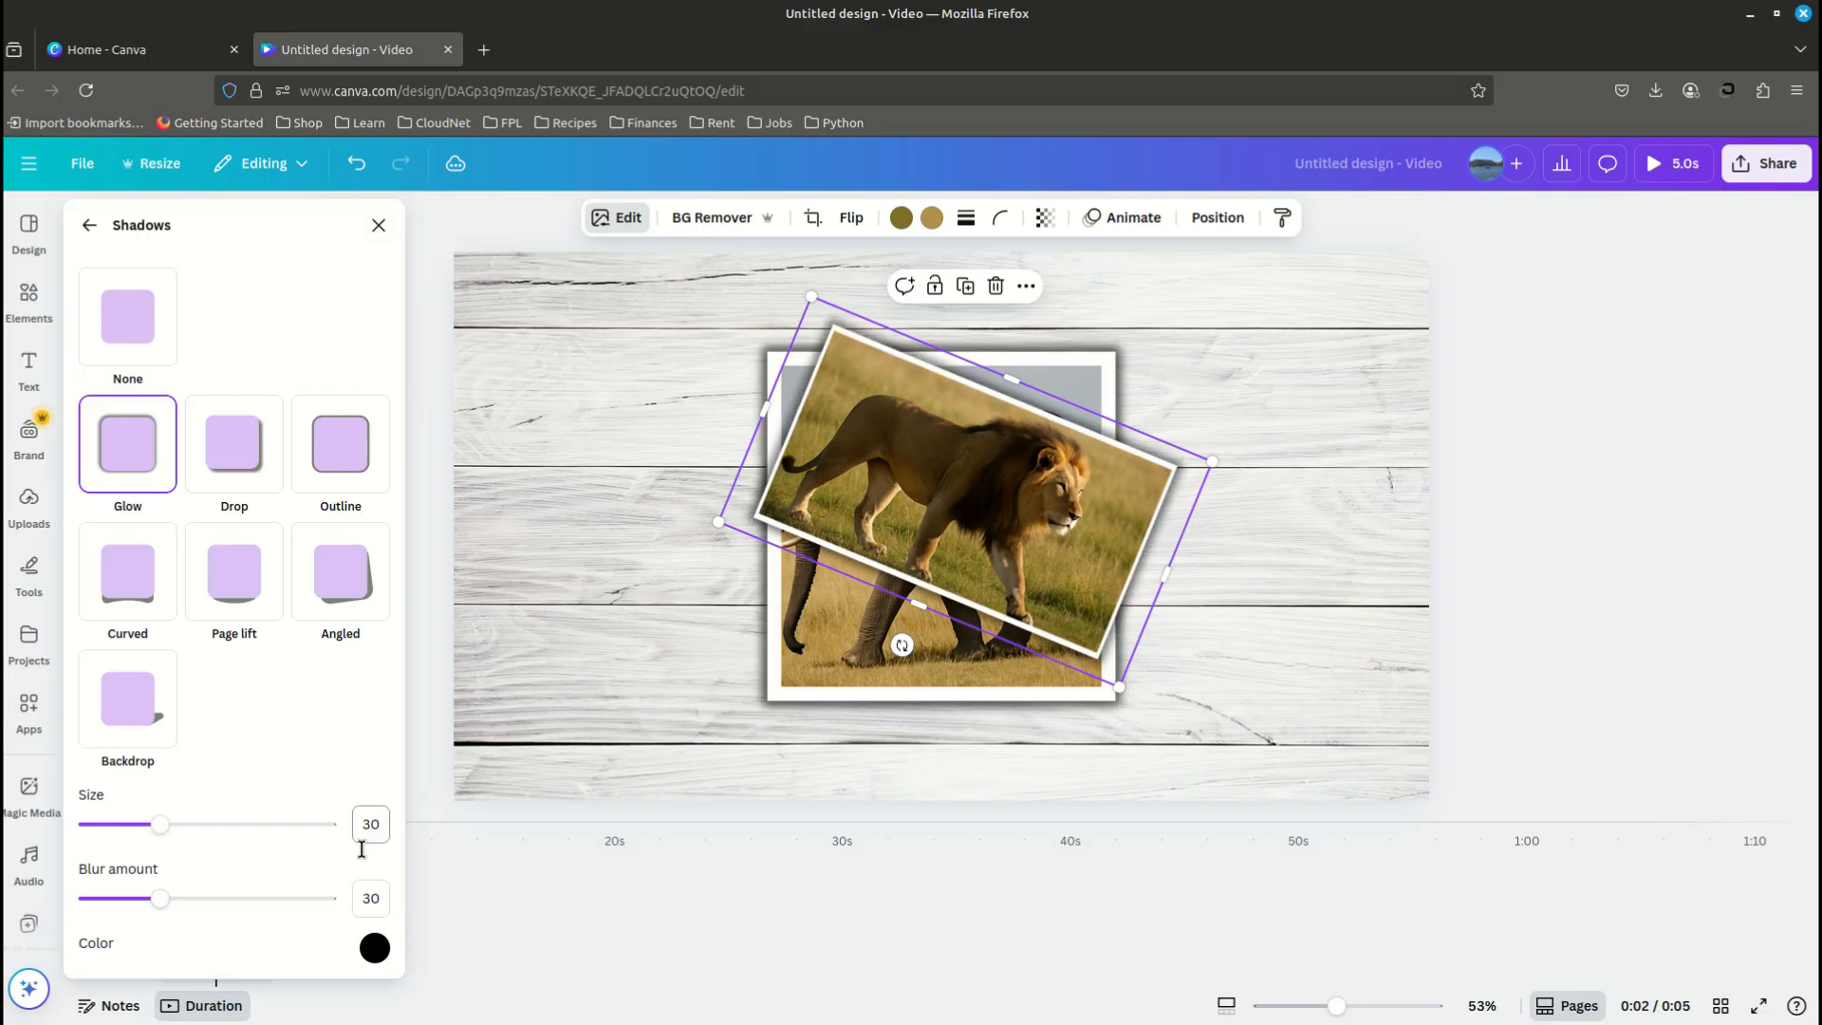
# - Set the lion photo's glow blur amount to 40 and its intensity to 70
pyautogui.click(366, 908)
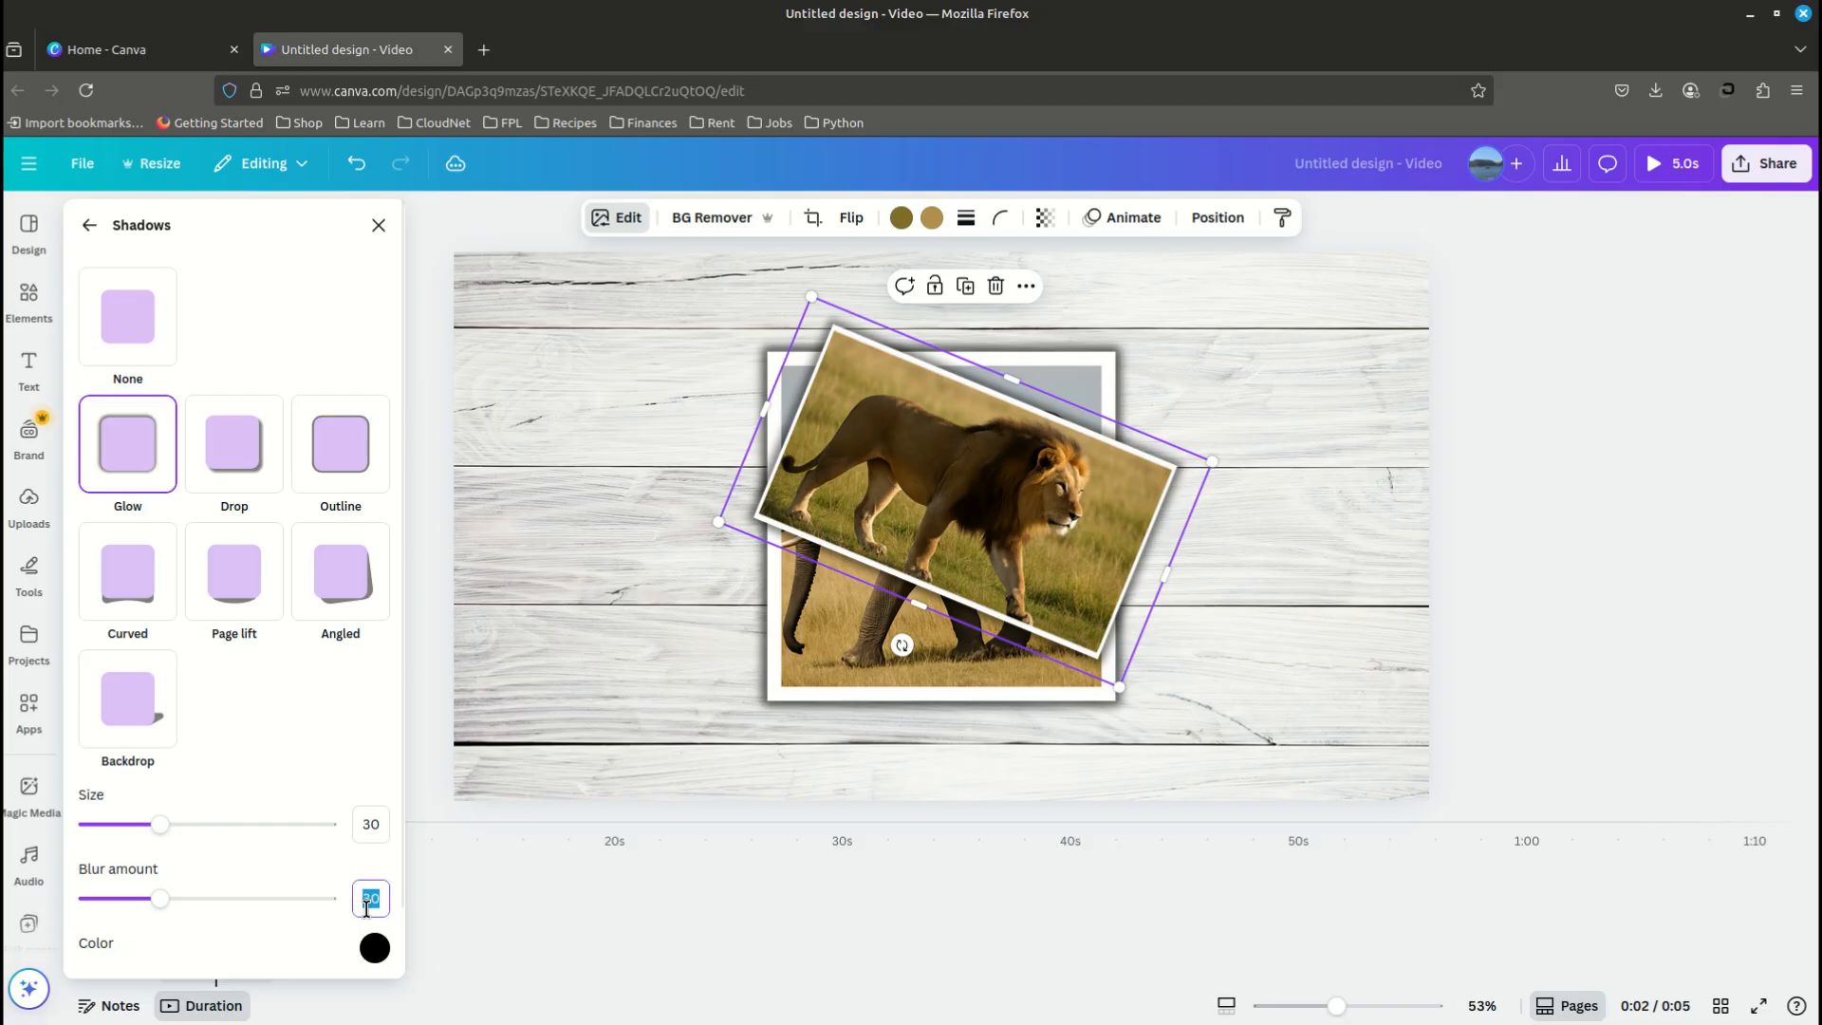
pyautogui.write('40')
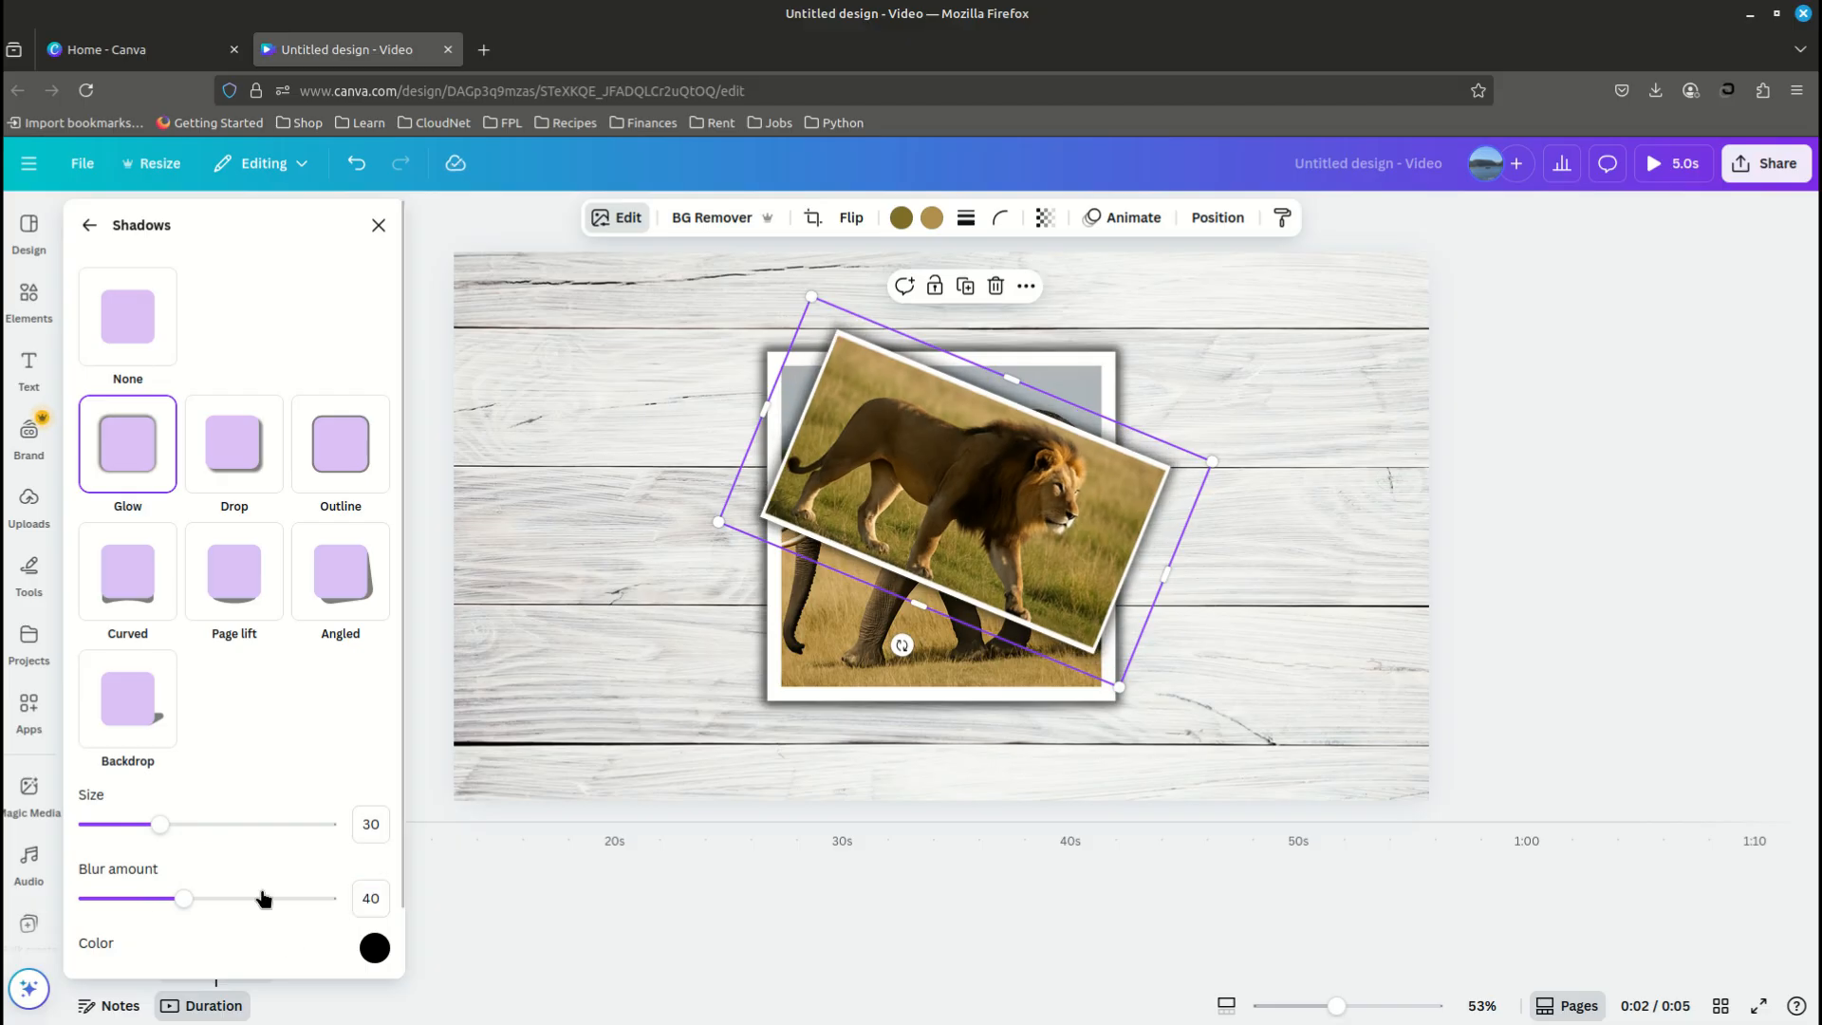
pyautogui.scroll(-1, 263, 897)
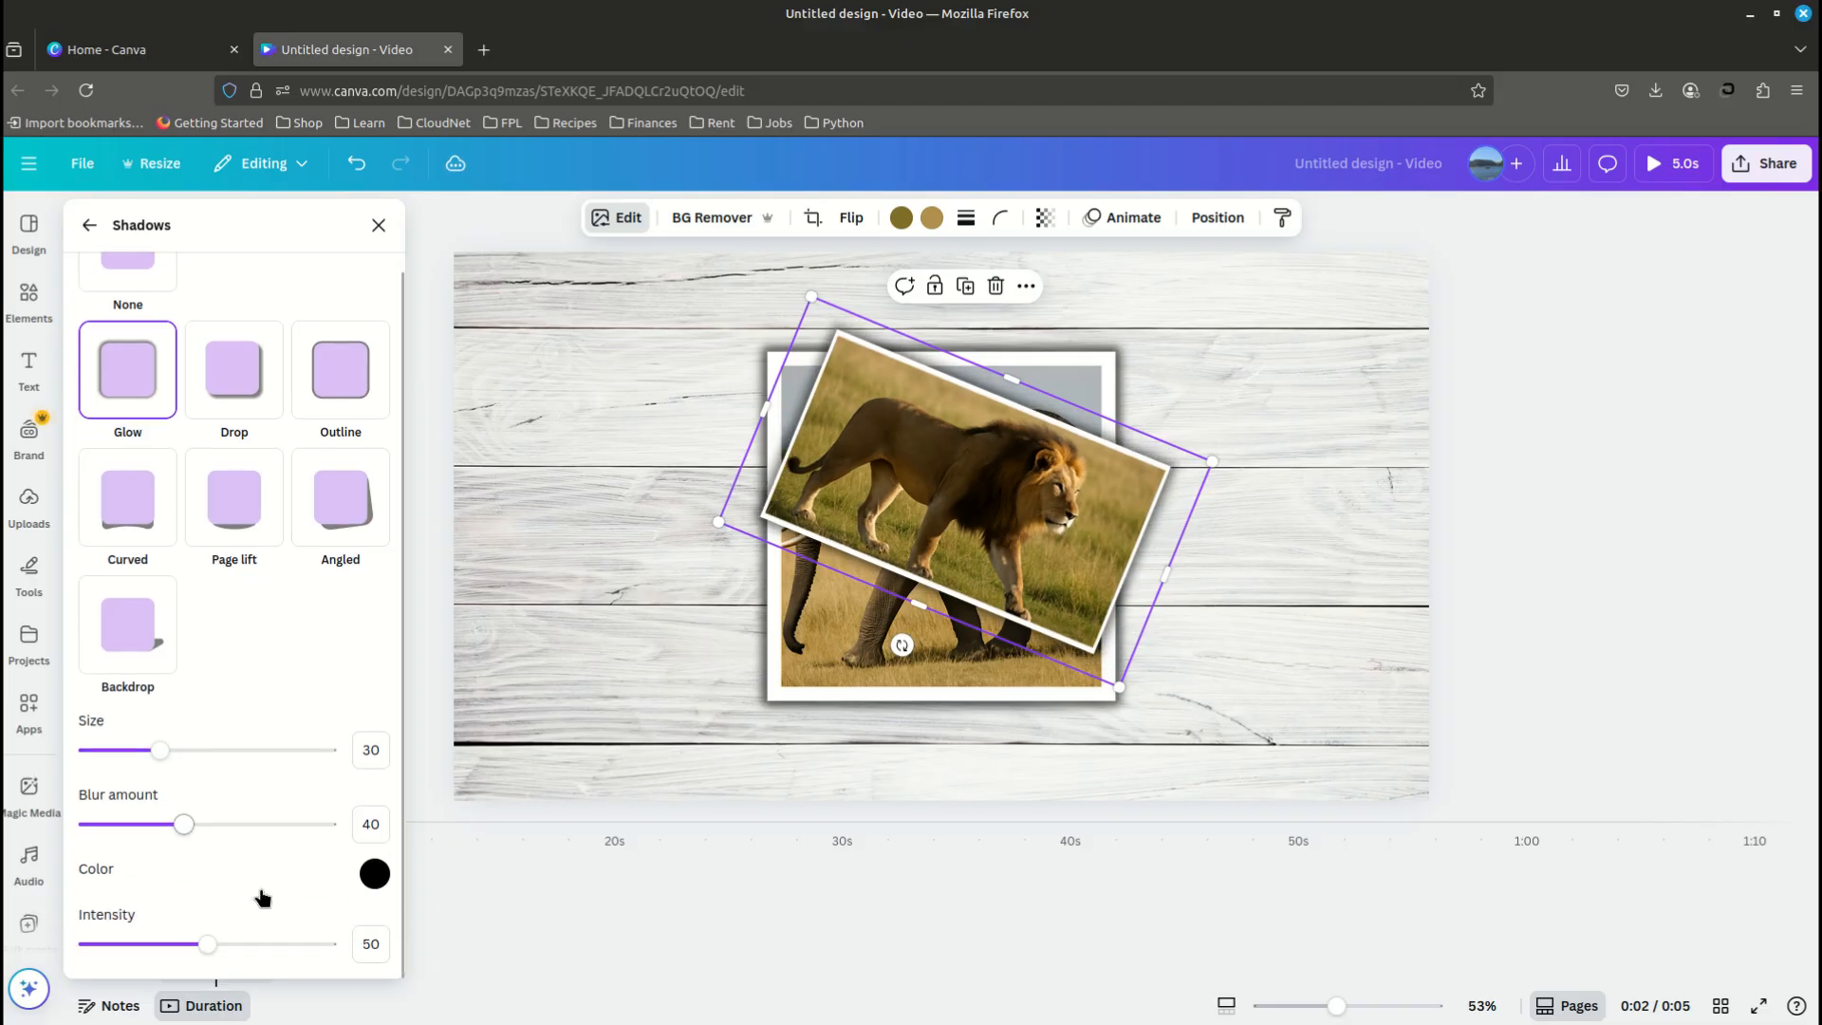
pyautogui.doubleClick(365, 936)
pyautogui.write('70')
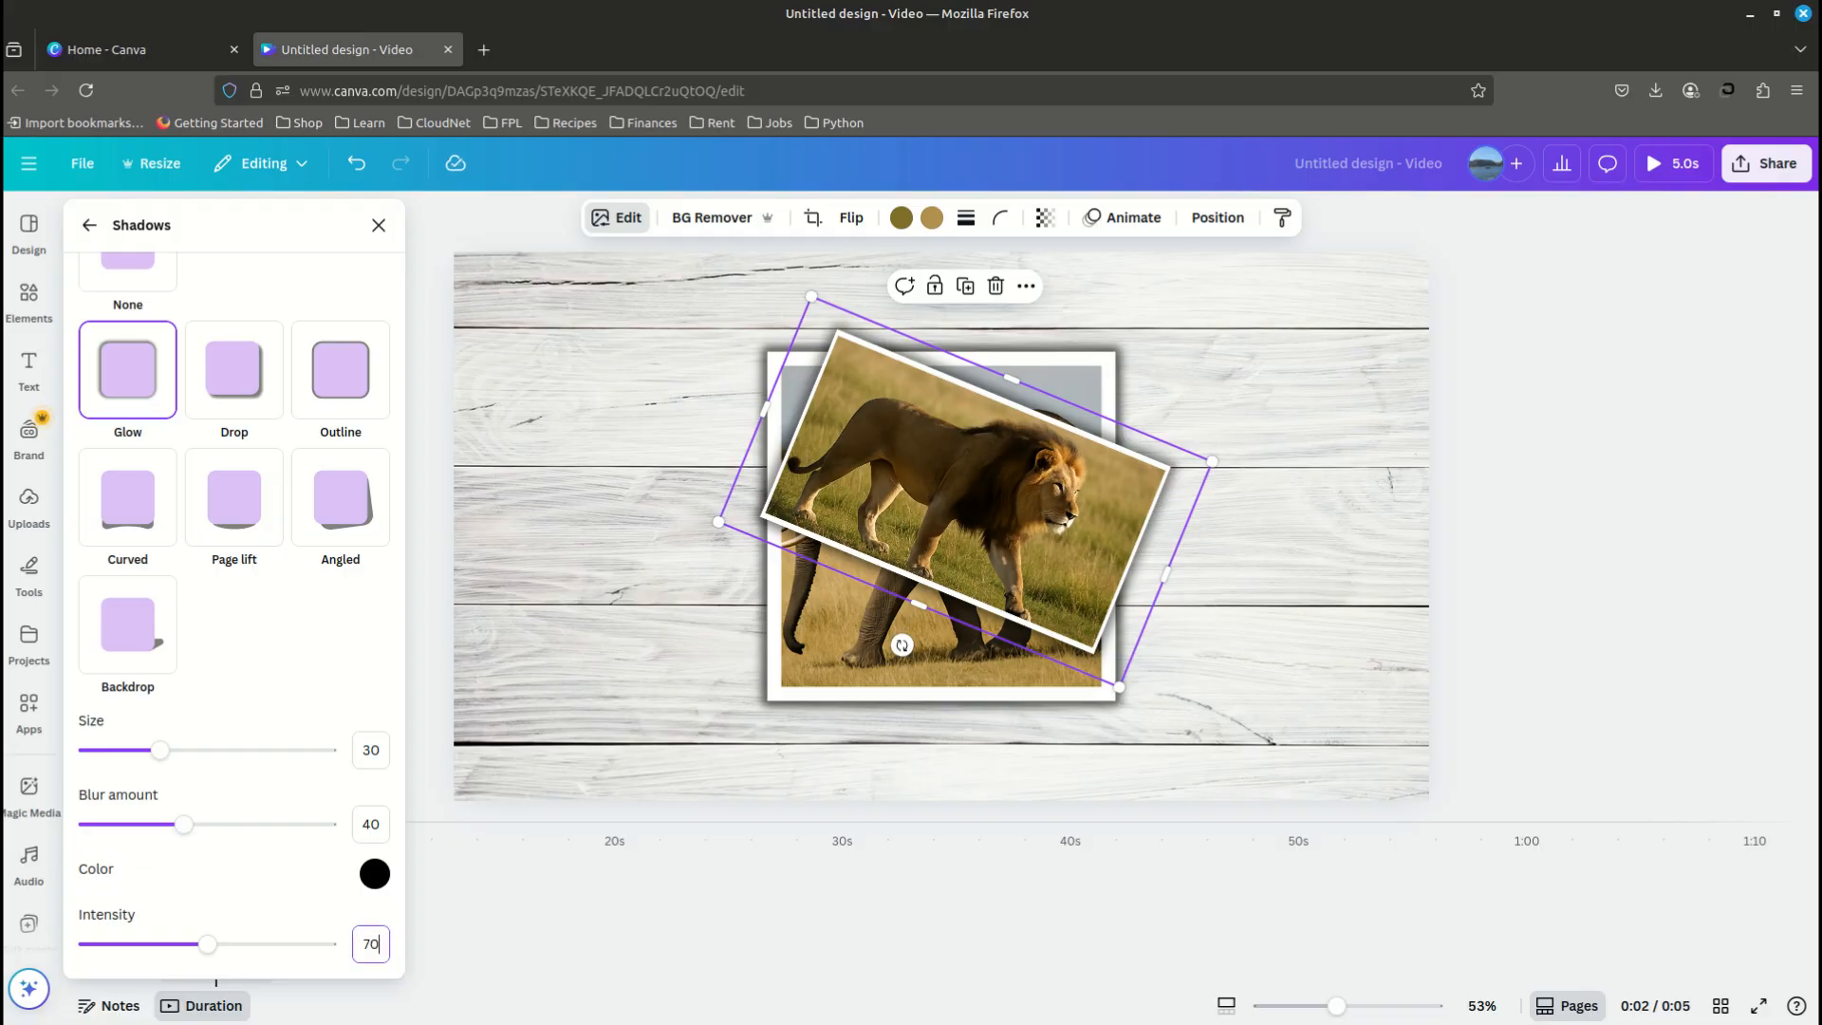
pyautogui.press('Return')
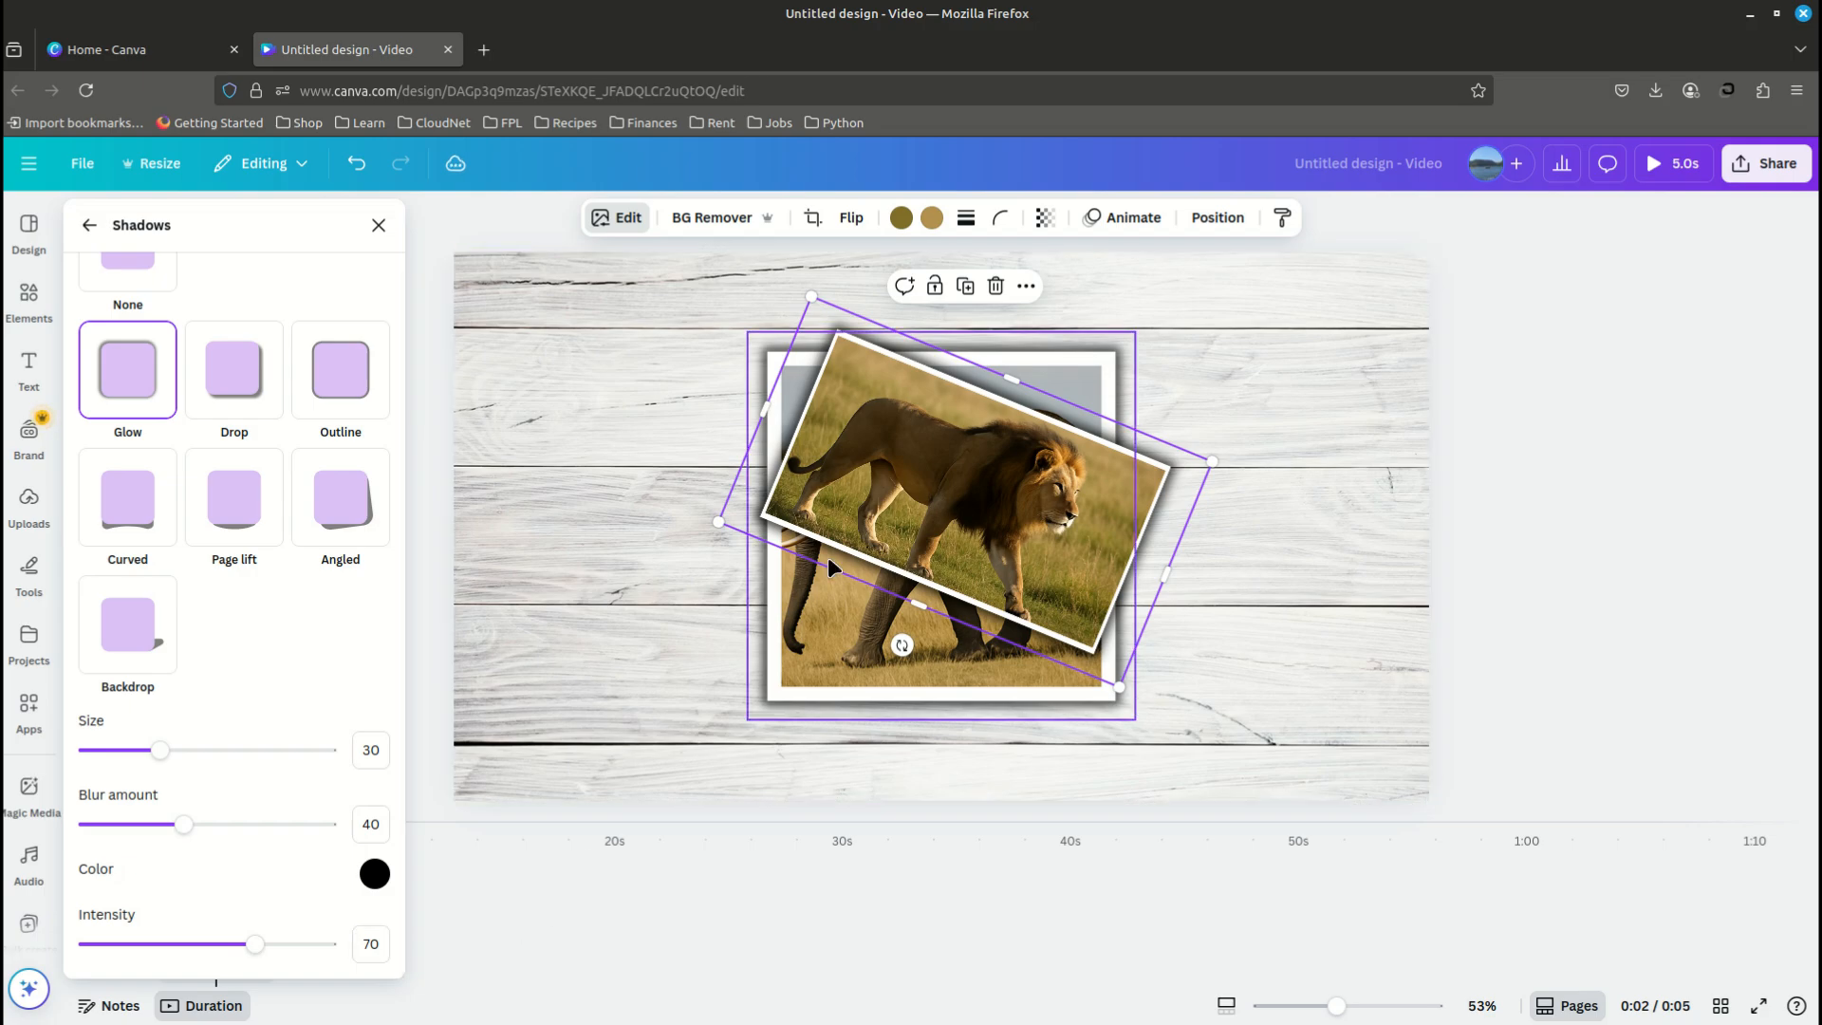
pyautogui.click(379, 225)
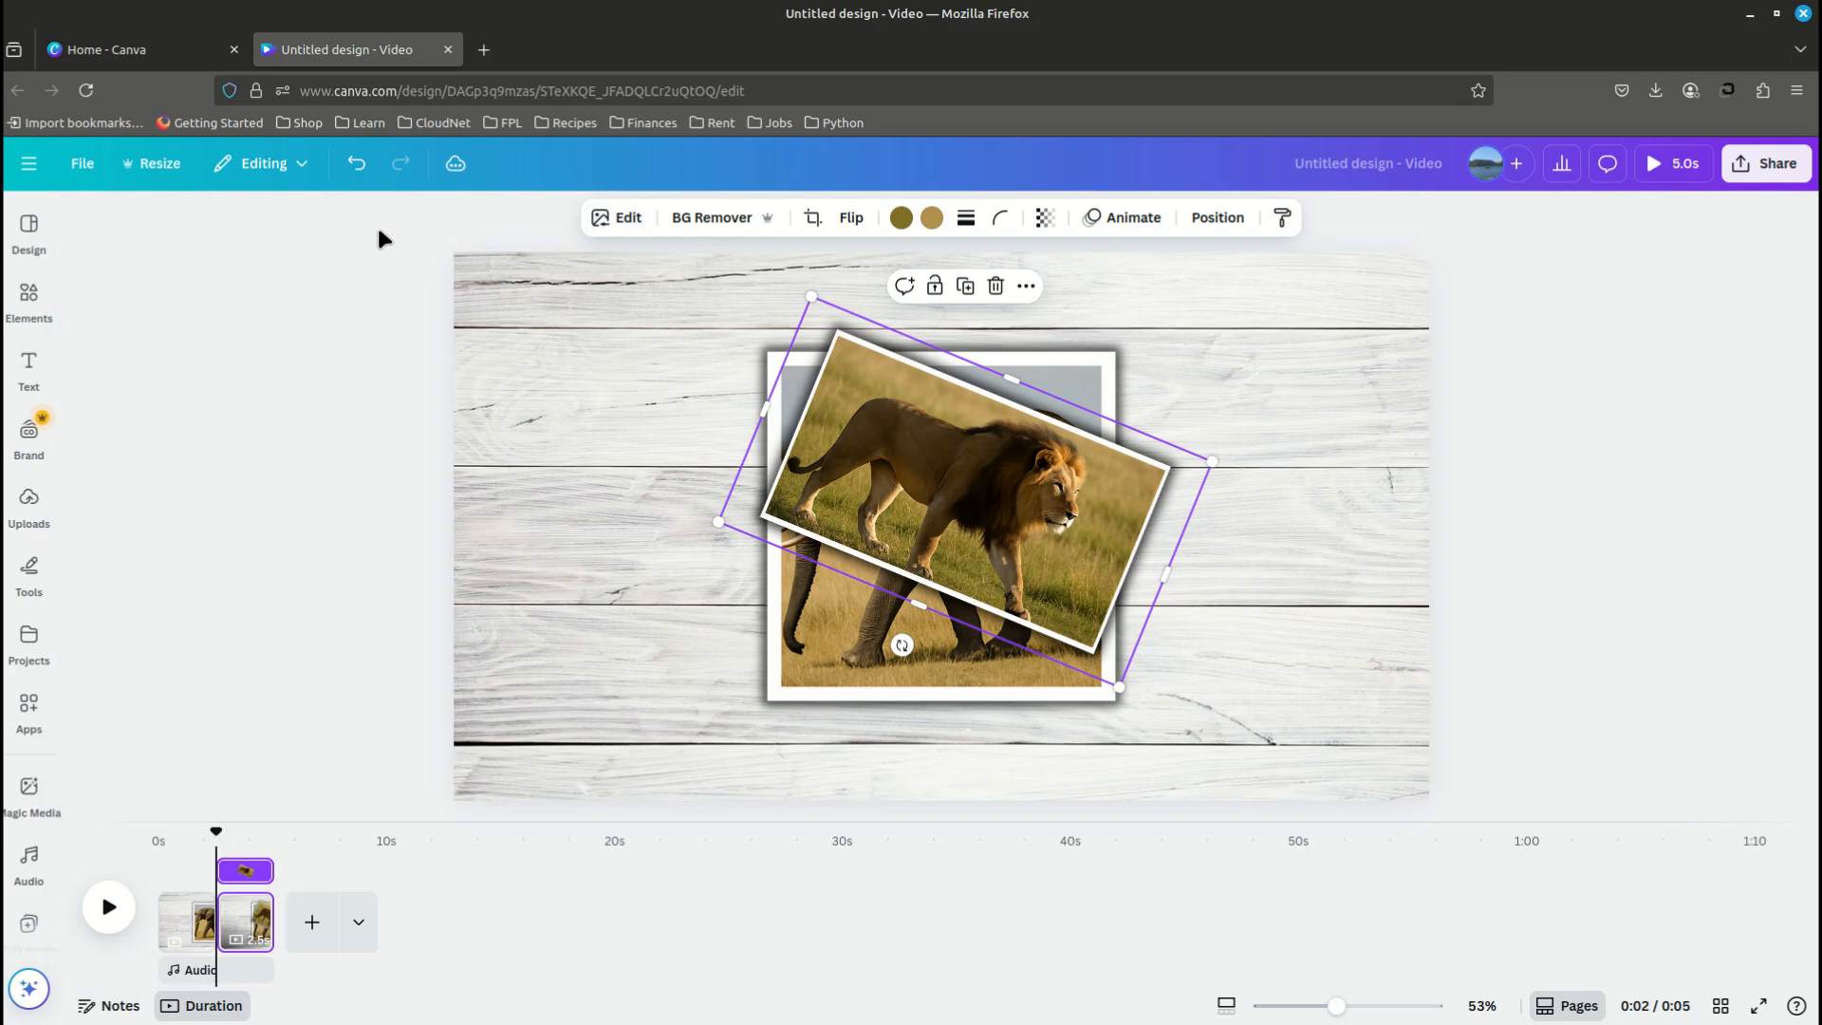
pyautogui.click(573, 549)
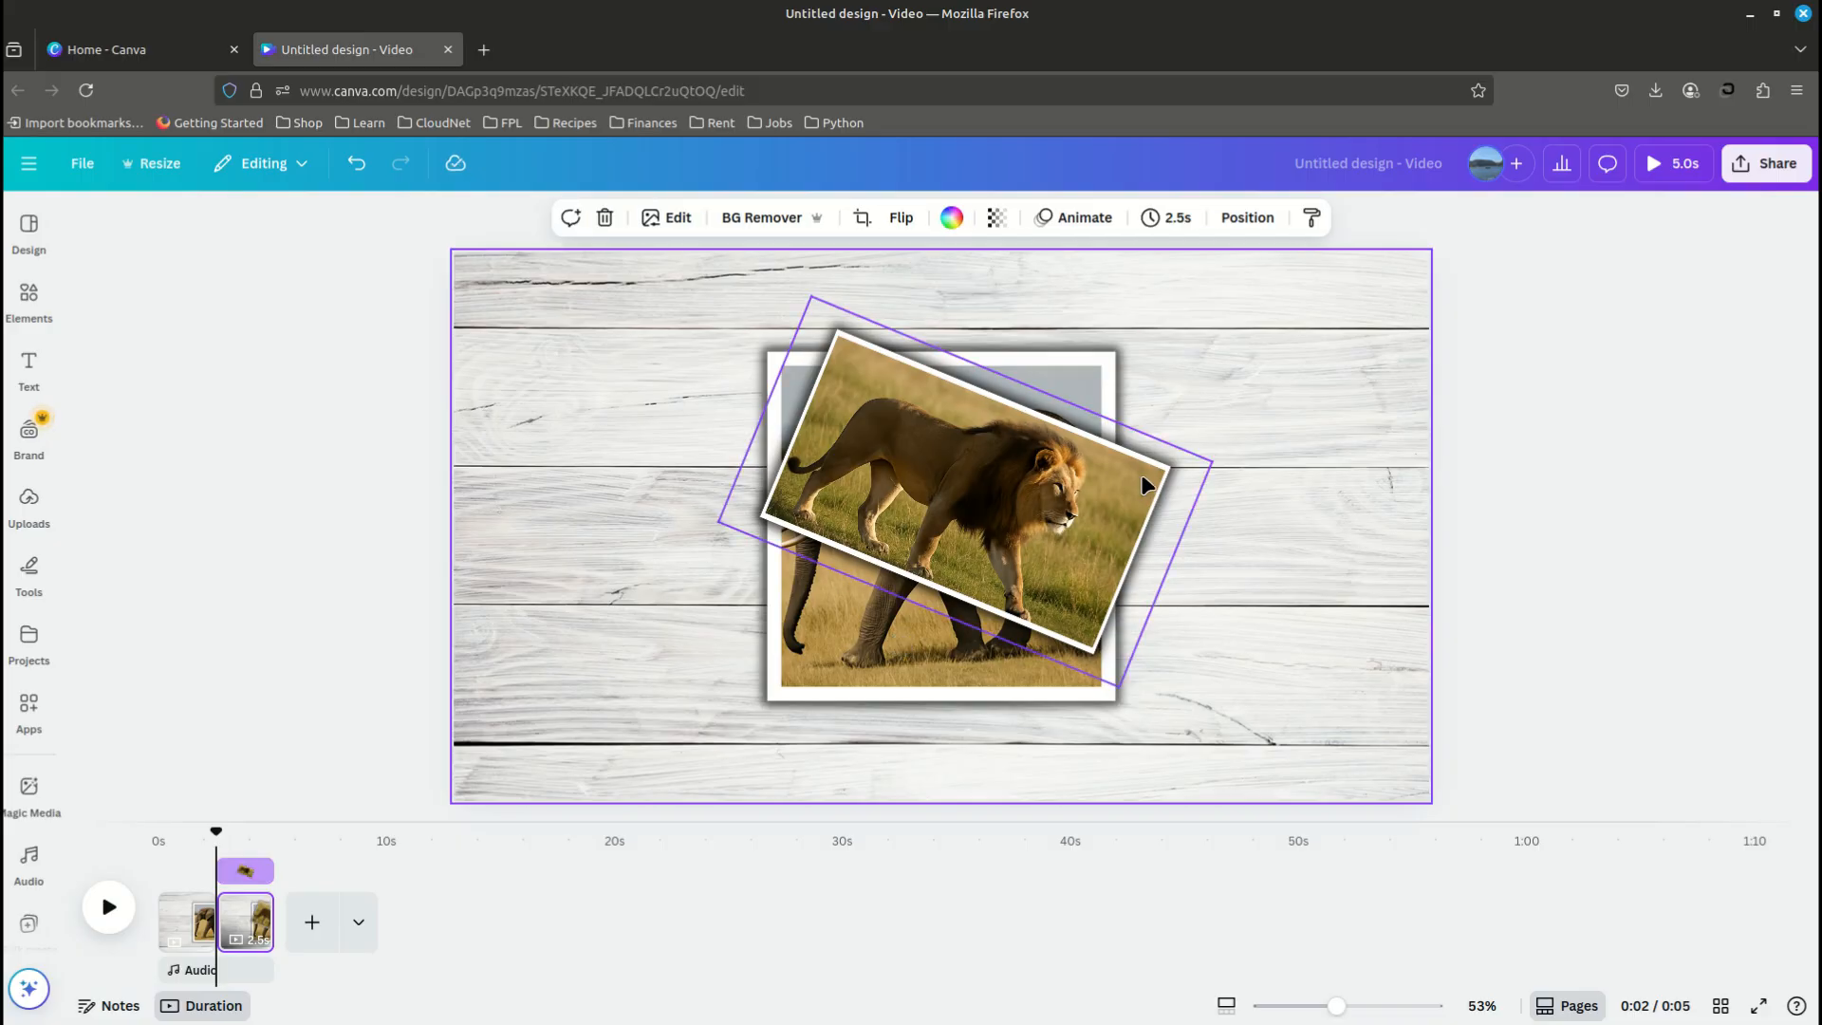
# - Give the lion photo the Tumble animation on enter and raise its intensity to about three quarters
pyautogui.click(909, 499)
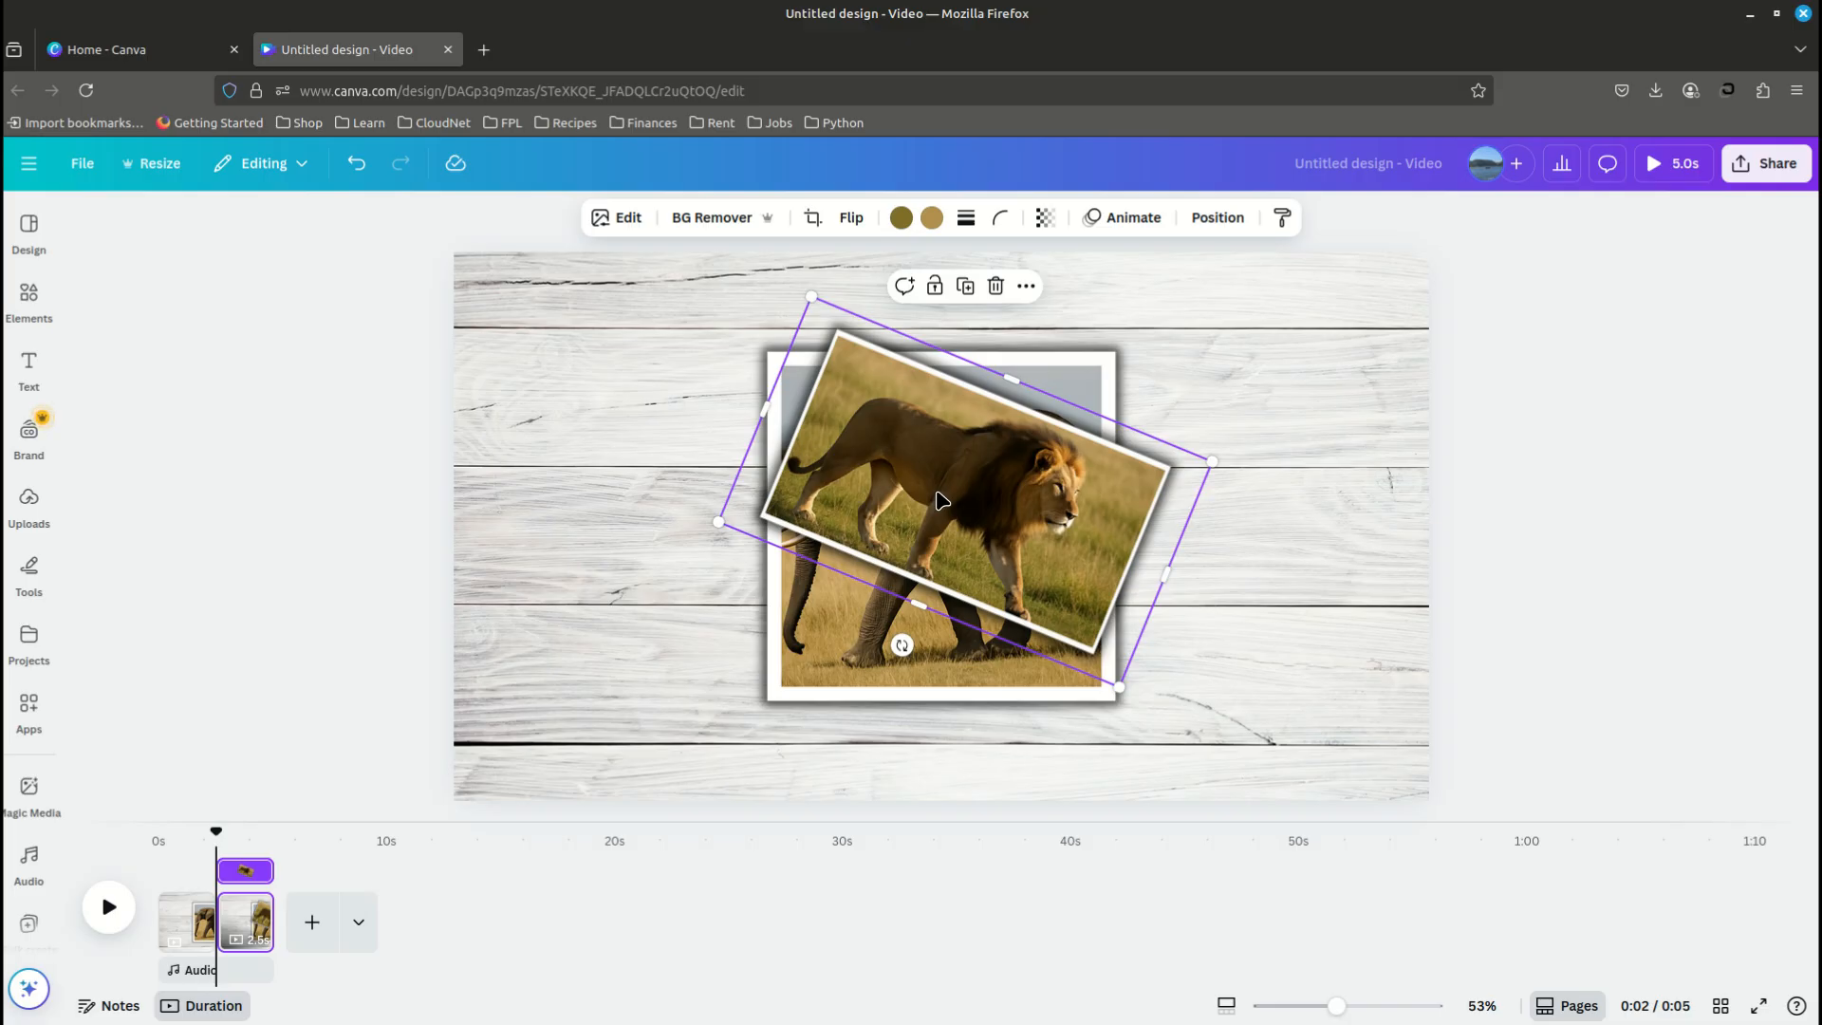
pyautogui.click(1115, 223)
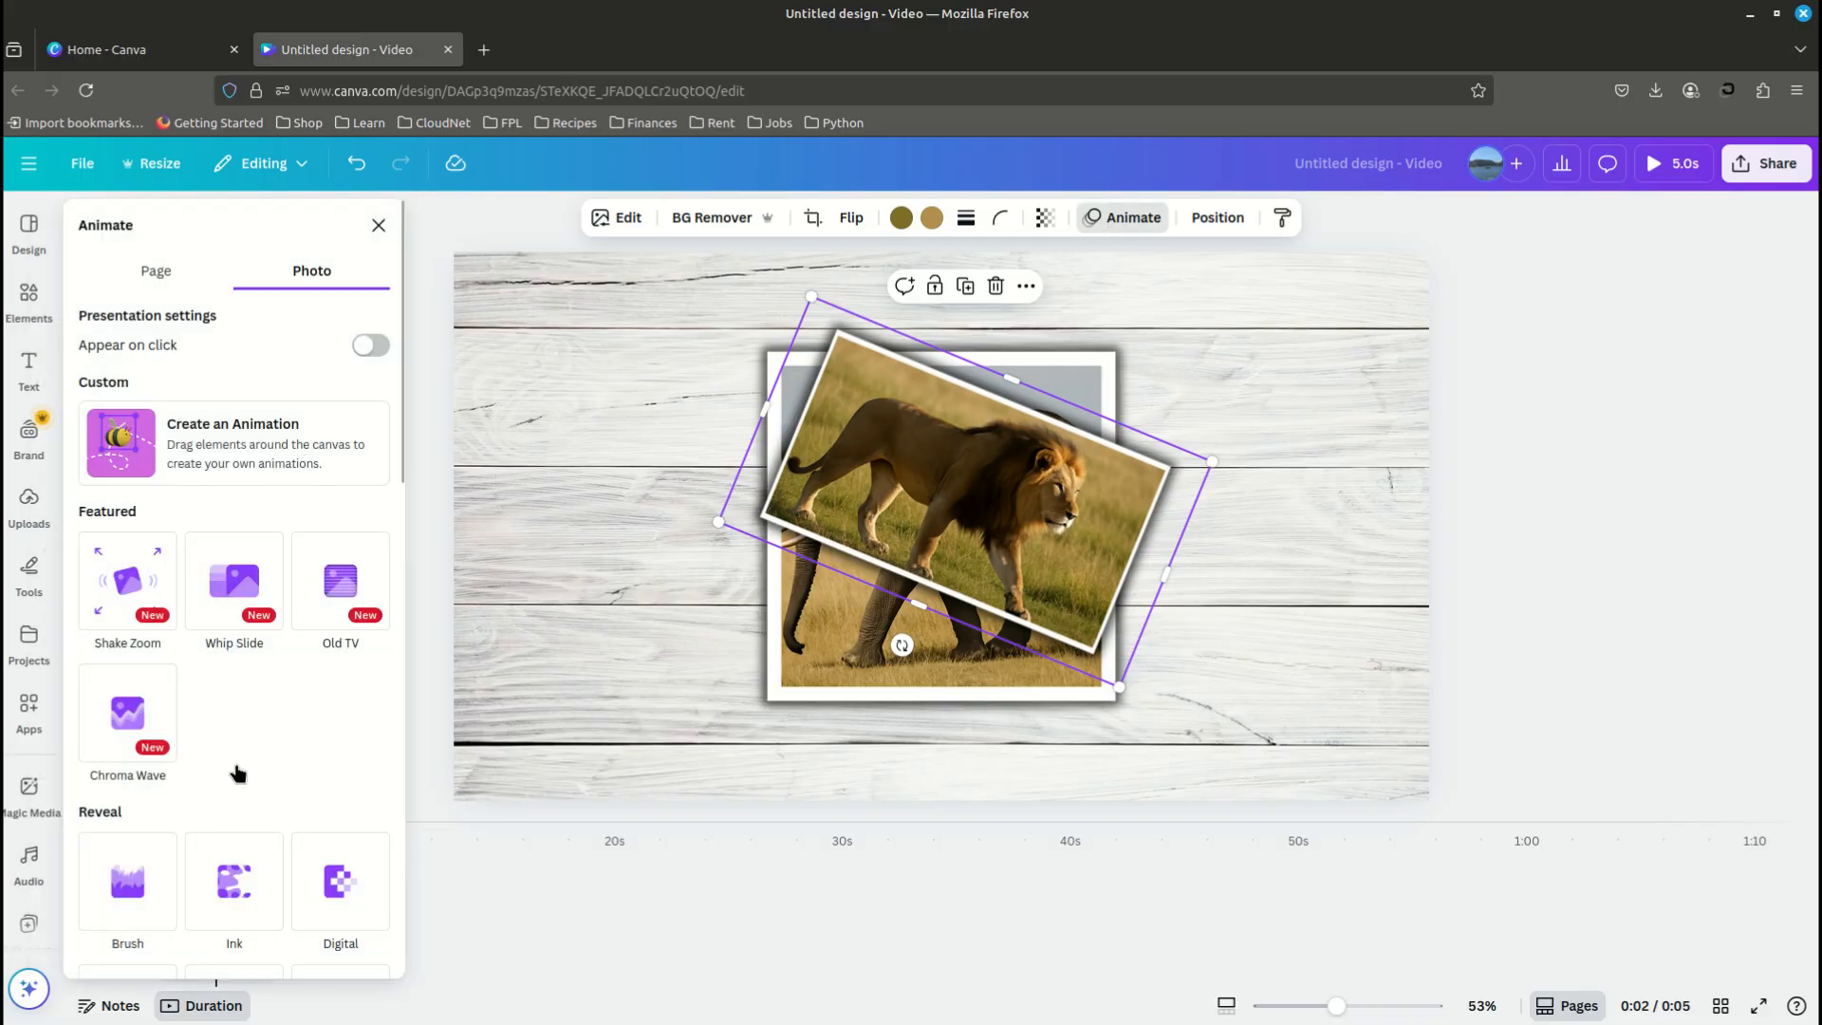
pyautogui.scroll(-1, 233, 765)
pyautogui.scroll(-10, 233, 765)
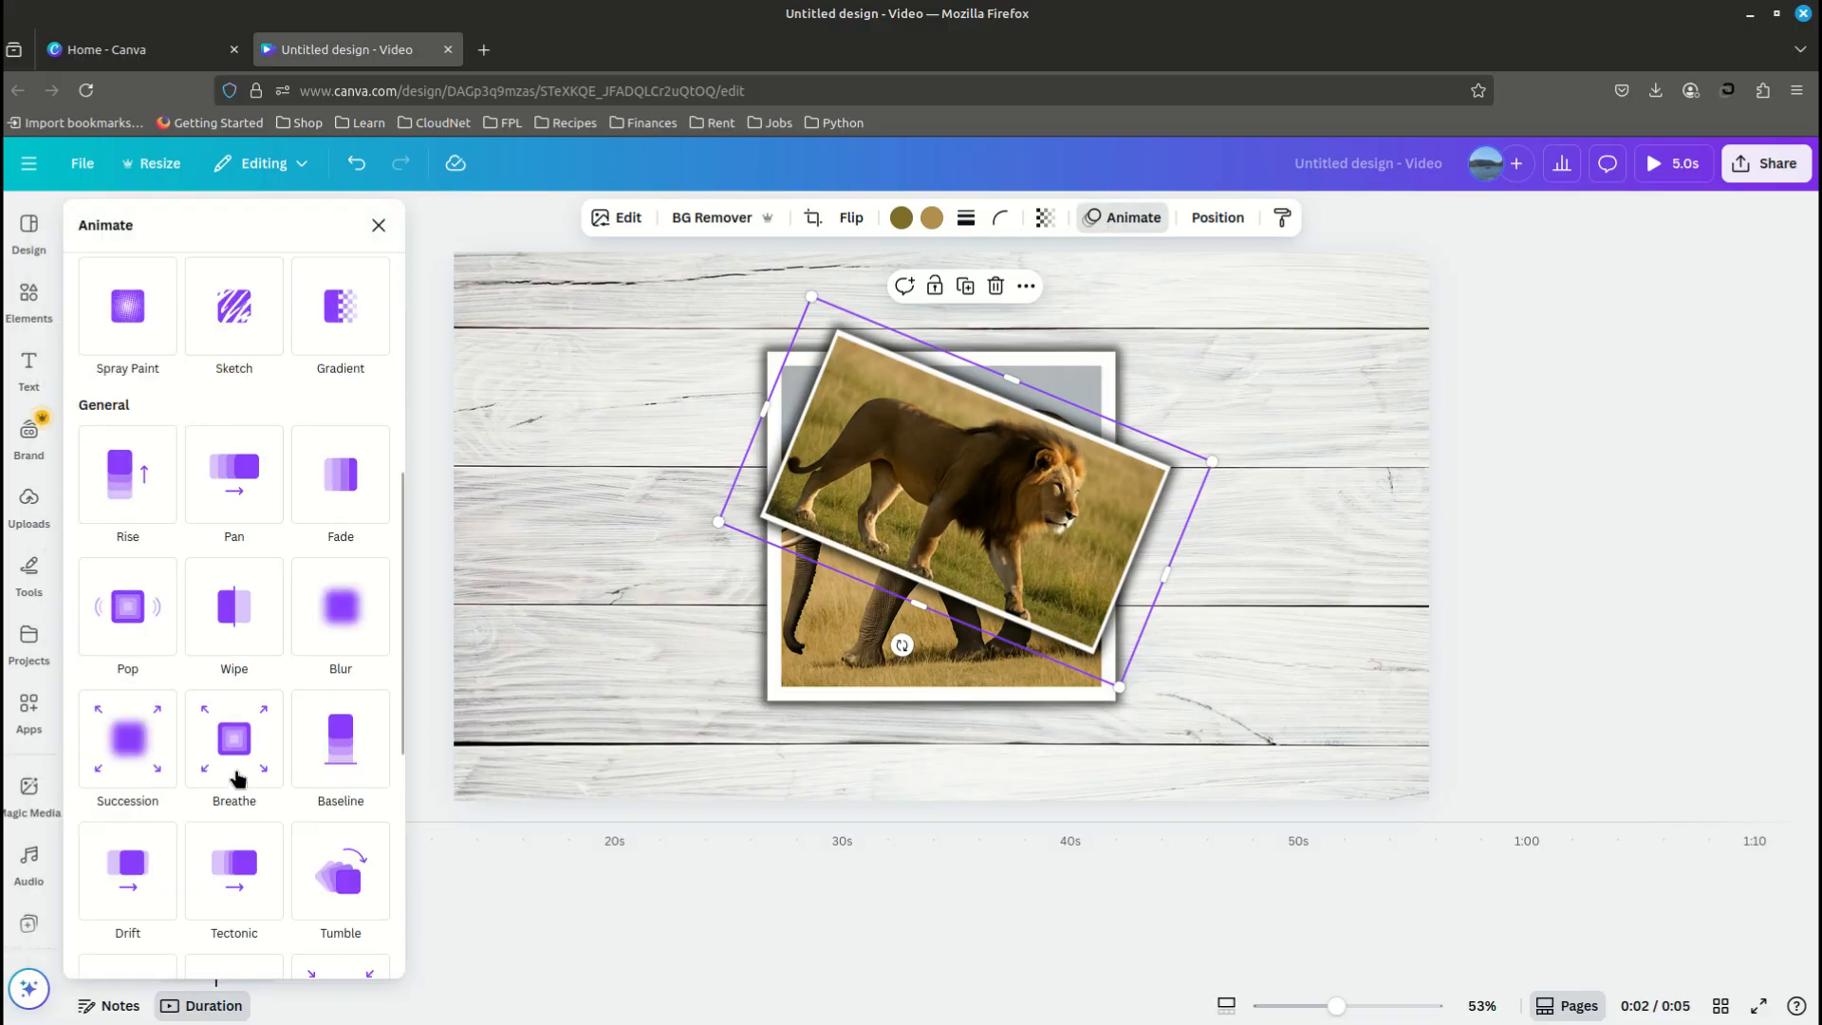
pyautogui.scroll(-5, 237, 778)
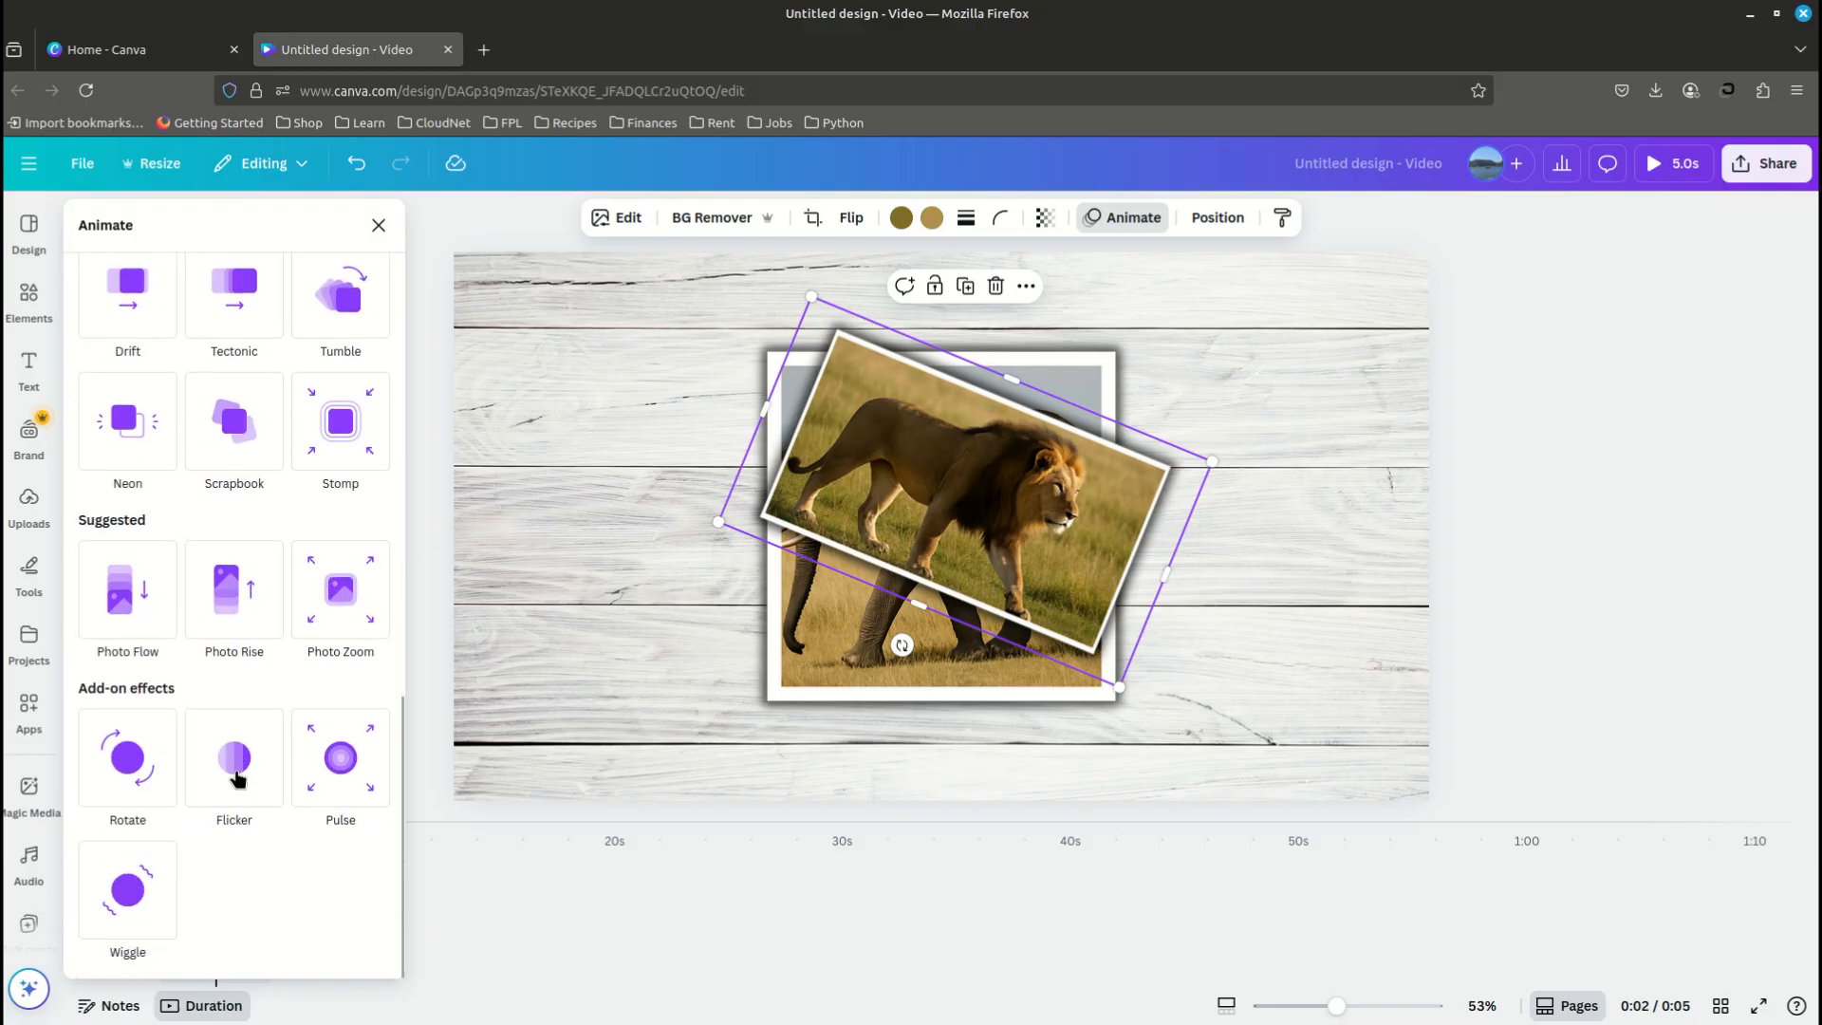
pyautogui.click(351, 296)
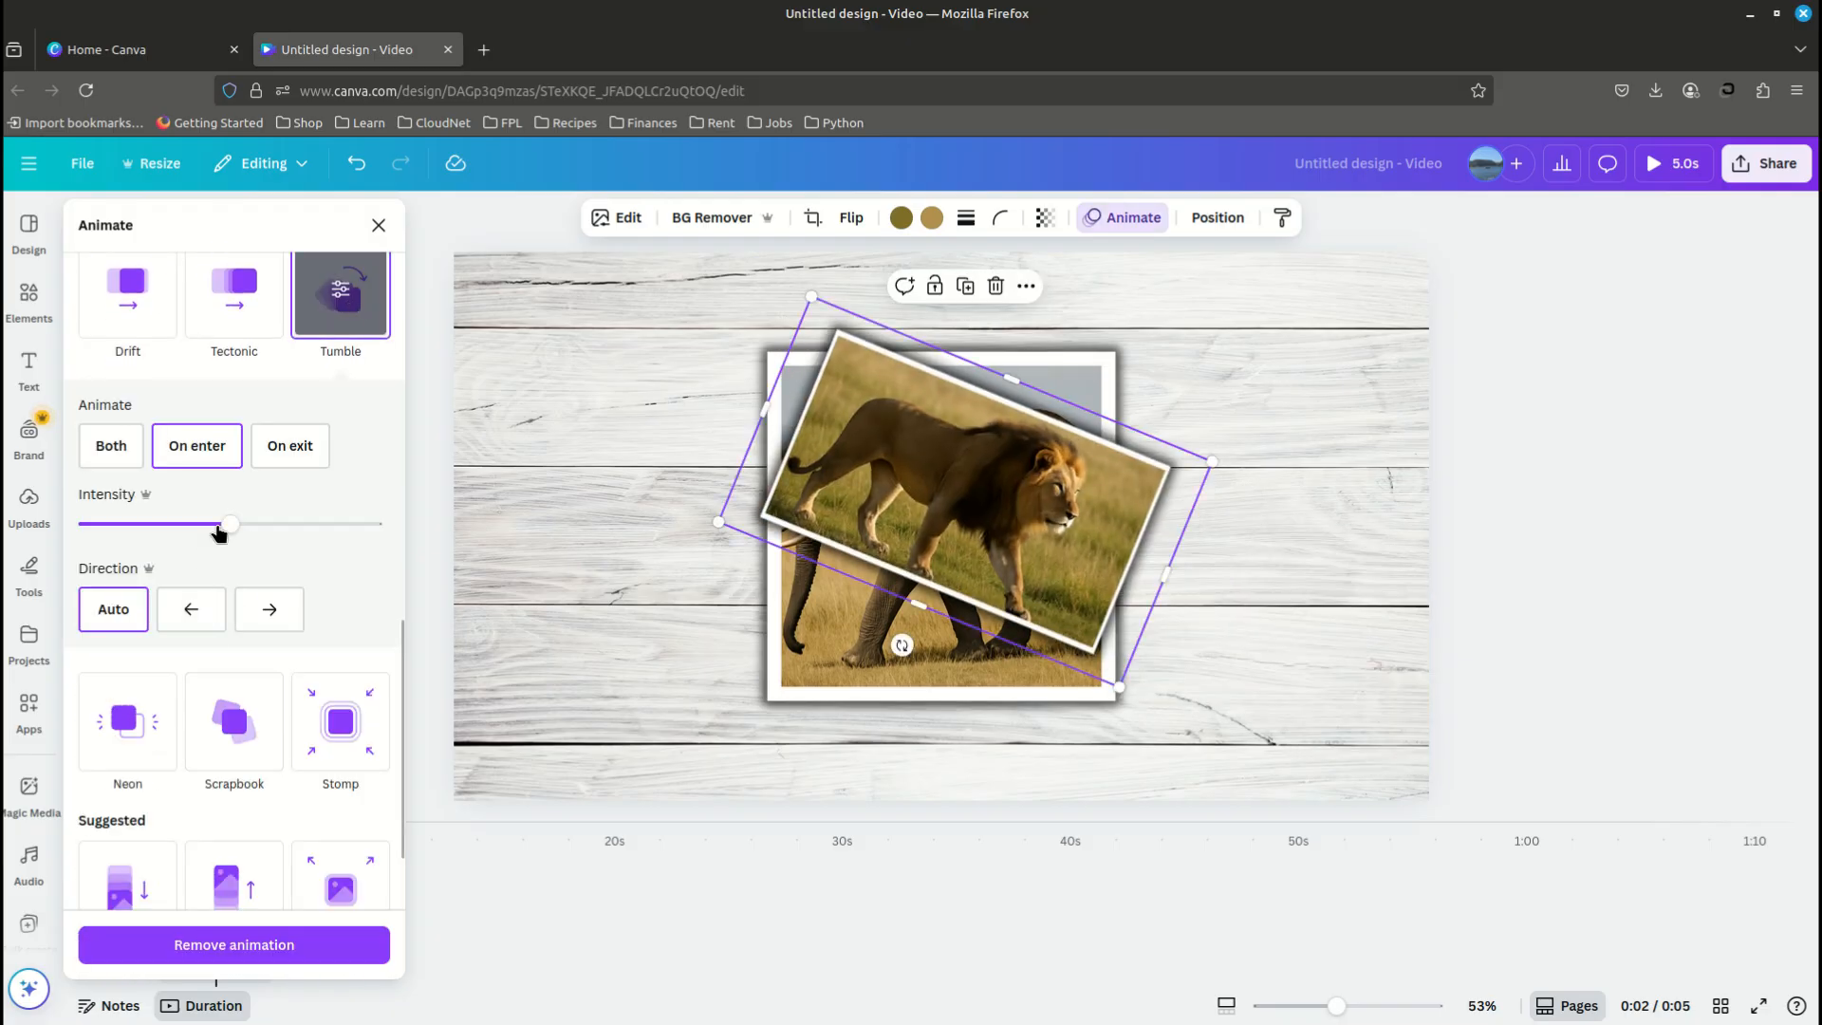
pyautogui.click(194, 459)
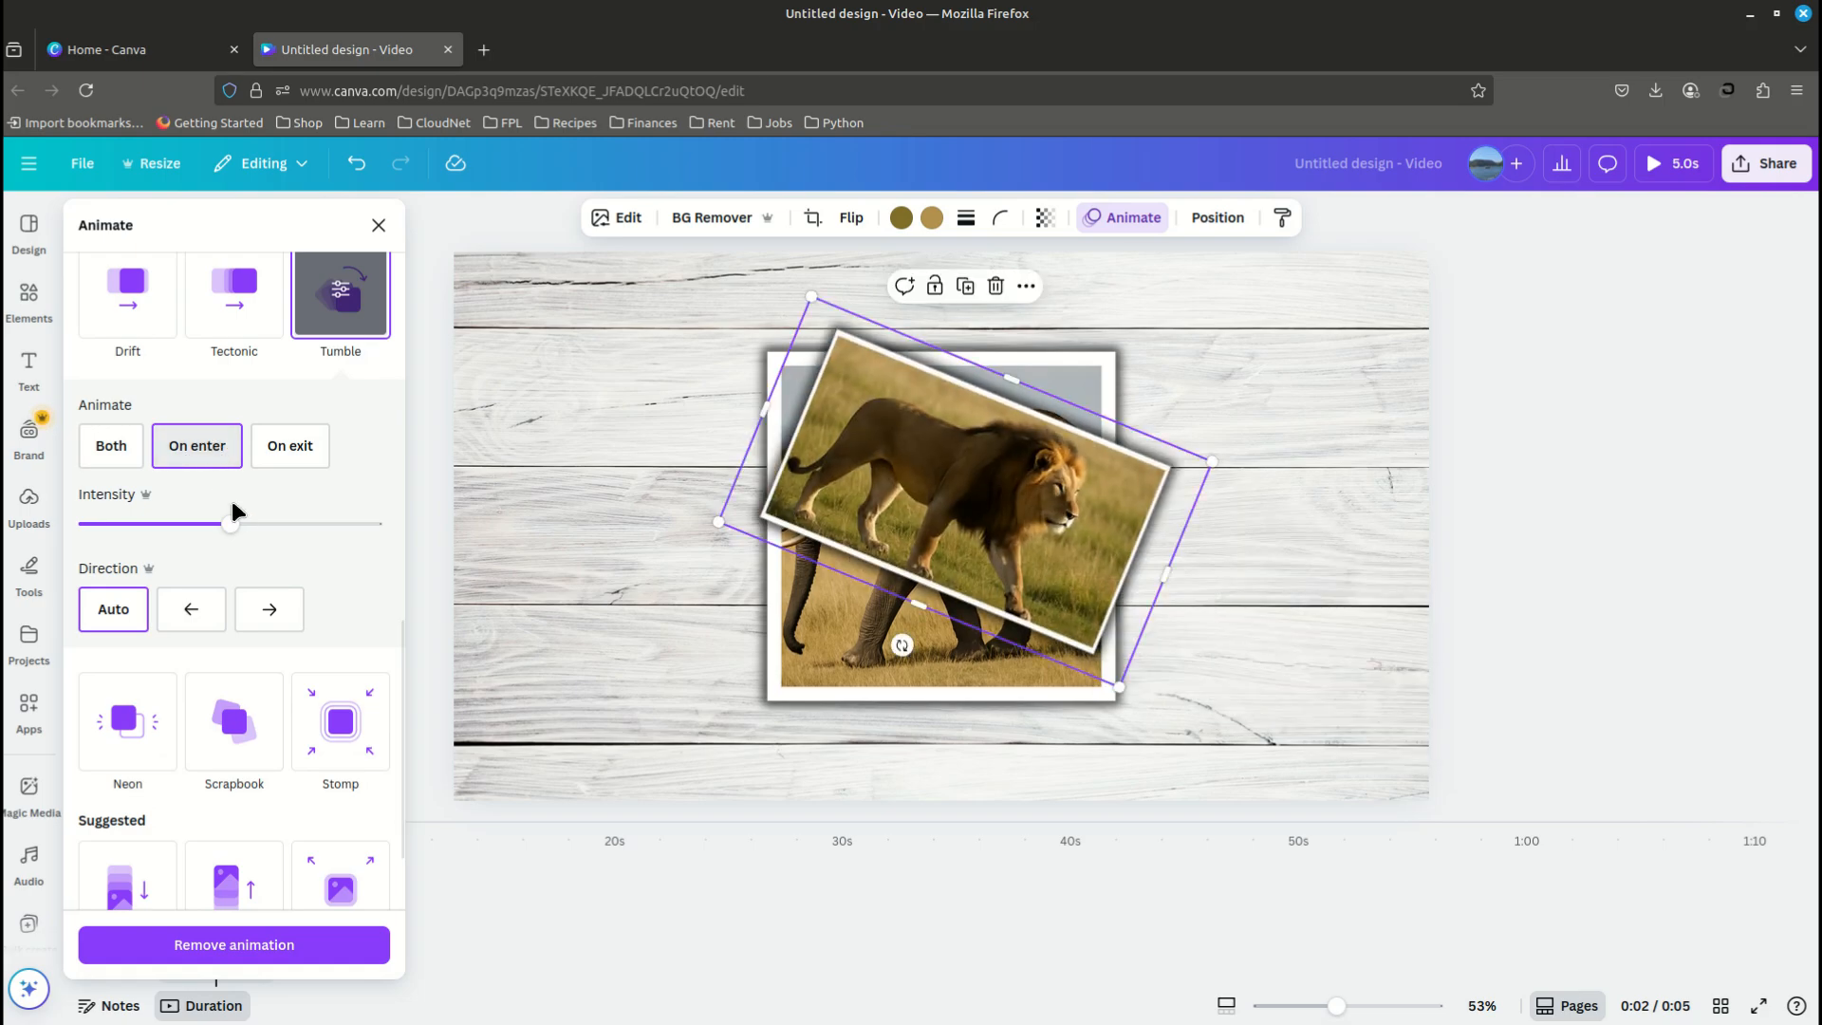
pyautogui.moveTo(230, 522); pyautogui.dragTo(285, 527)
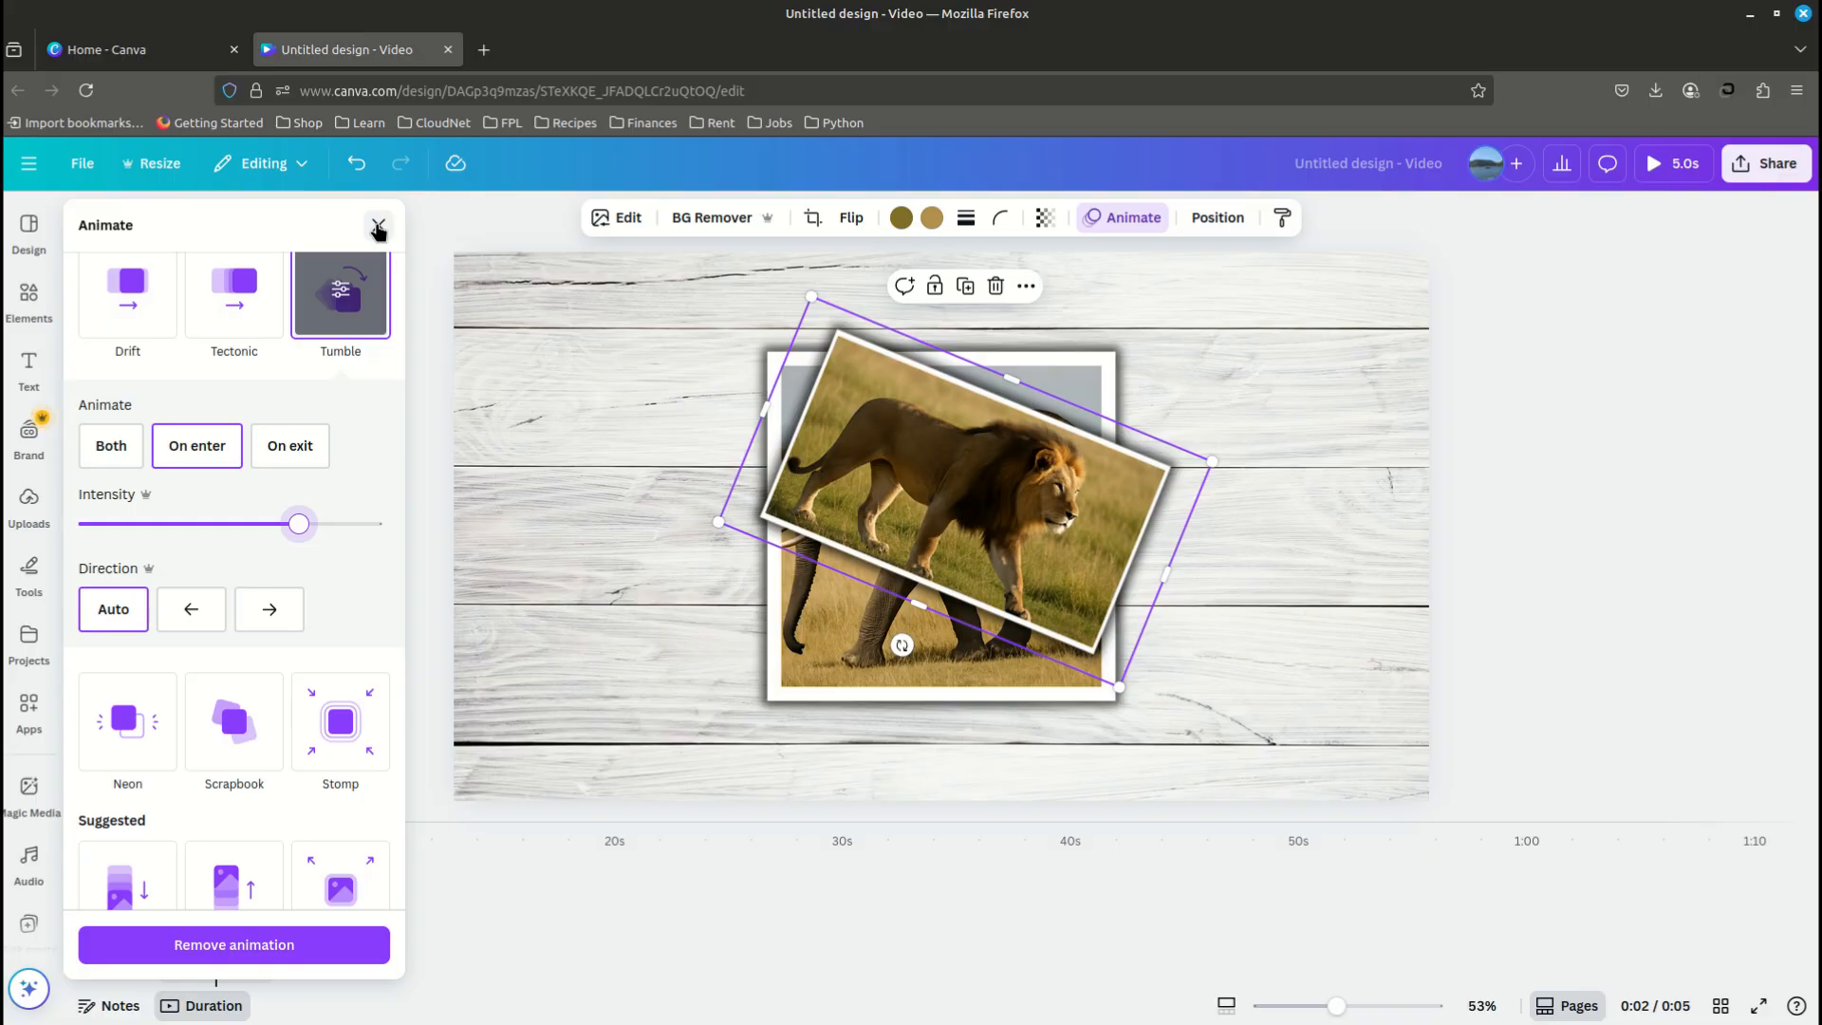
pyautogui.click(378, 228)
# - Duplicate the lion page and remove the lion photo's animation on the new third page
pyautogui.rightClick(248, 917)
pyautogui.click(325, 560)
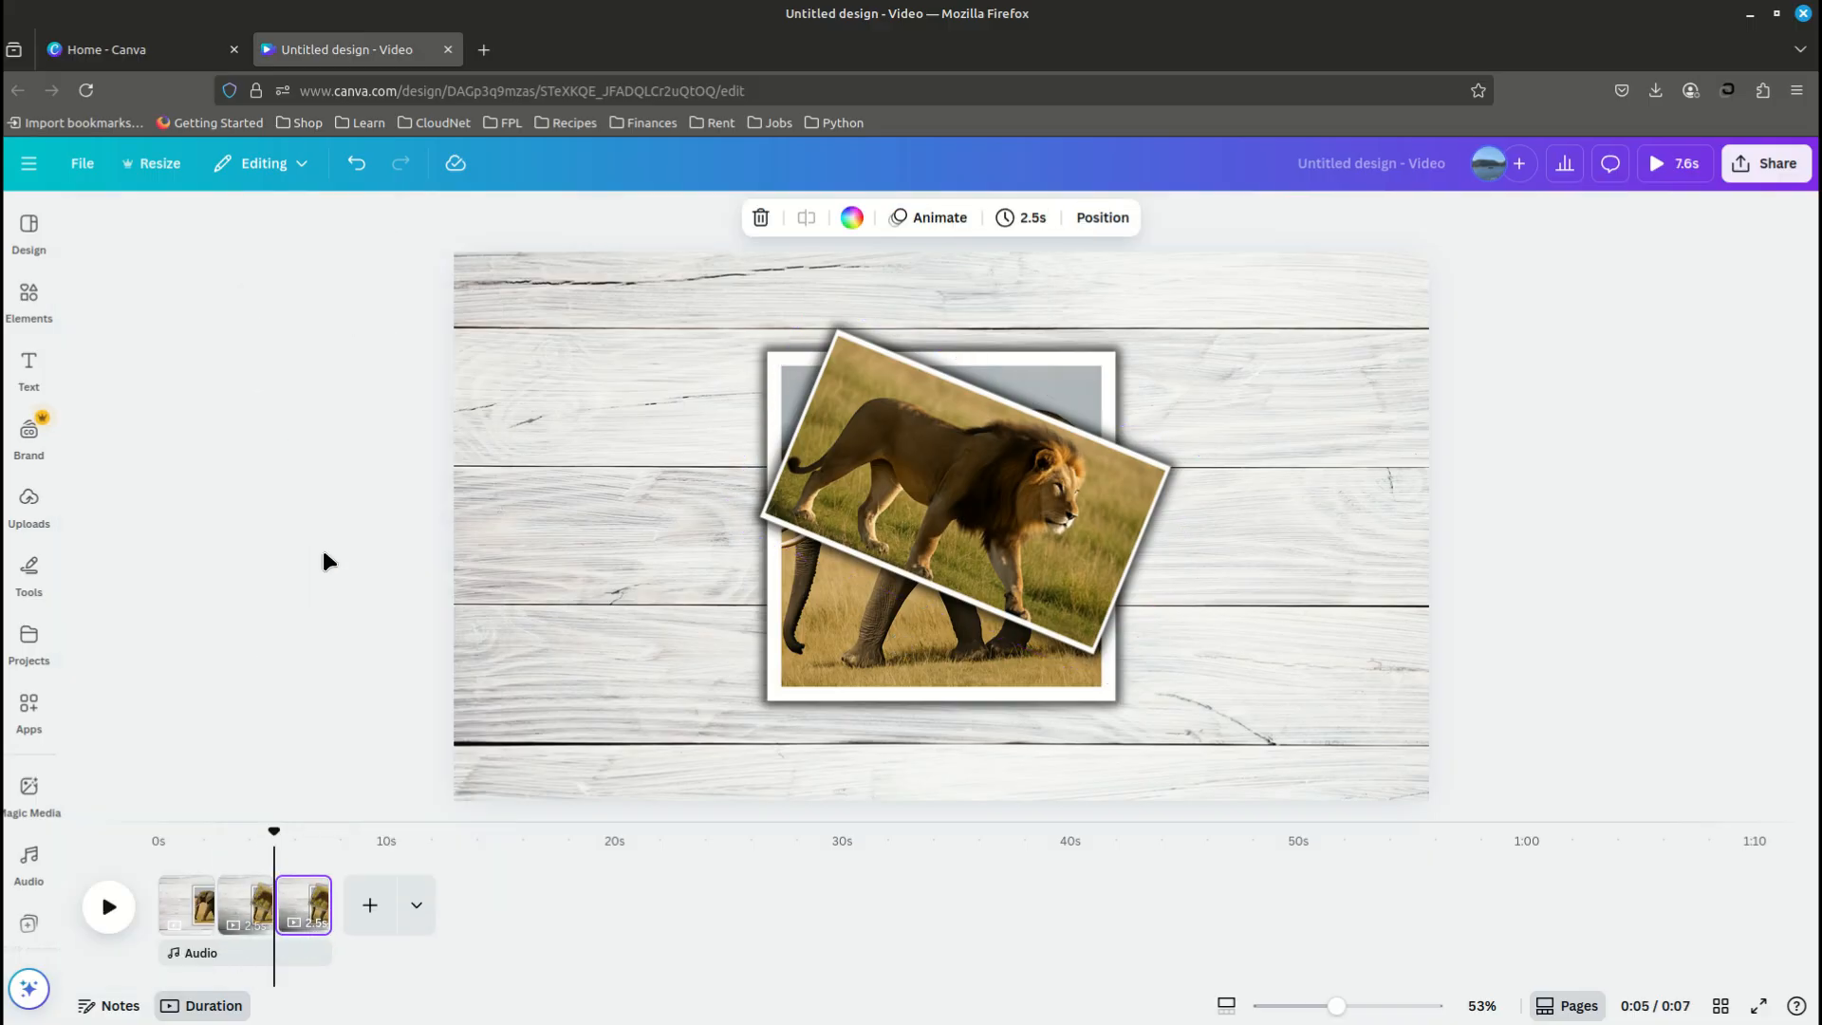
pyautogui.click(919, 475)
pyautogui.click(1105, 220)
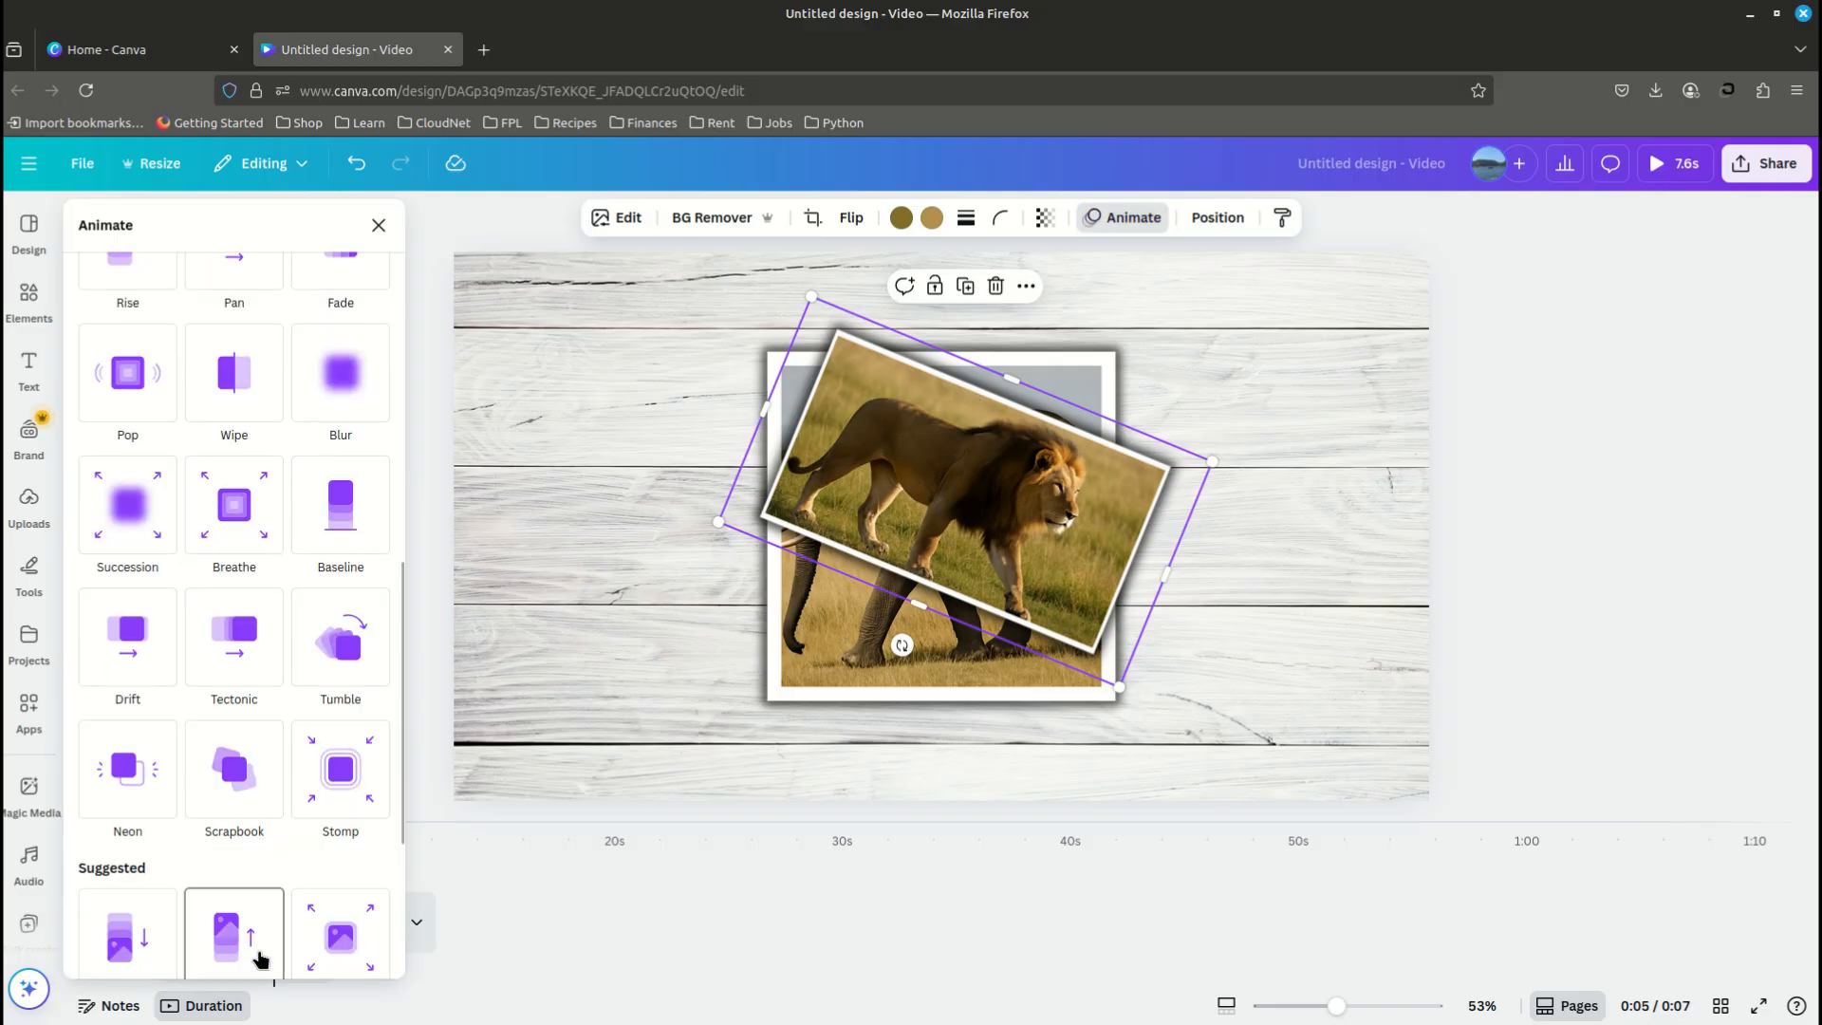
# - Add the white-framed leopard photo from the uploads, shrink it, and tilt it slightly counterclockwise over the lion photo
pyautogui.click(29, 497)
pyautogui.click(161, 600)
pyautogui.moveTo(774, 339); pyautogui.dragTo(1007, 465)
pyautogui.moveTo(1489, 588); pyautogui.dragTo(1484, 538)
pyautogui.moveTo(1232, 569); pyautogui.dragTo(1178, 476)
# - Apply a Glow shadow to the leopard photo and set its size to 30
pyautogui.click(788, 220)
pyautogui.click(108, 821)
pyautogui.click(128, 437)
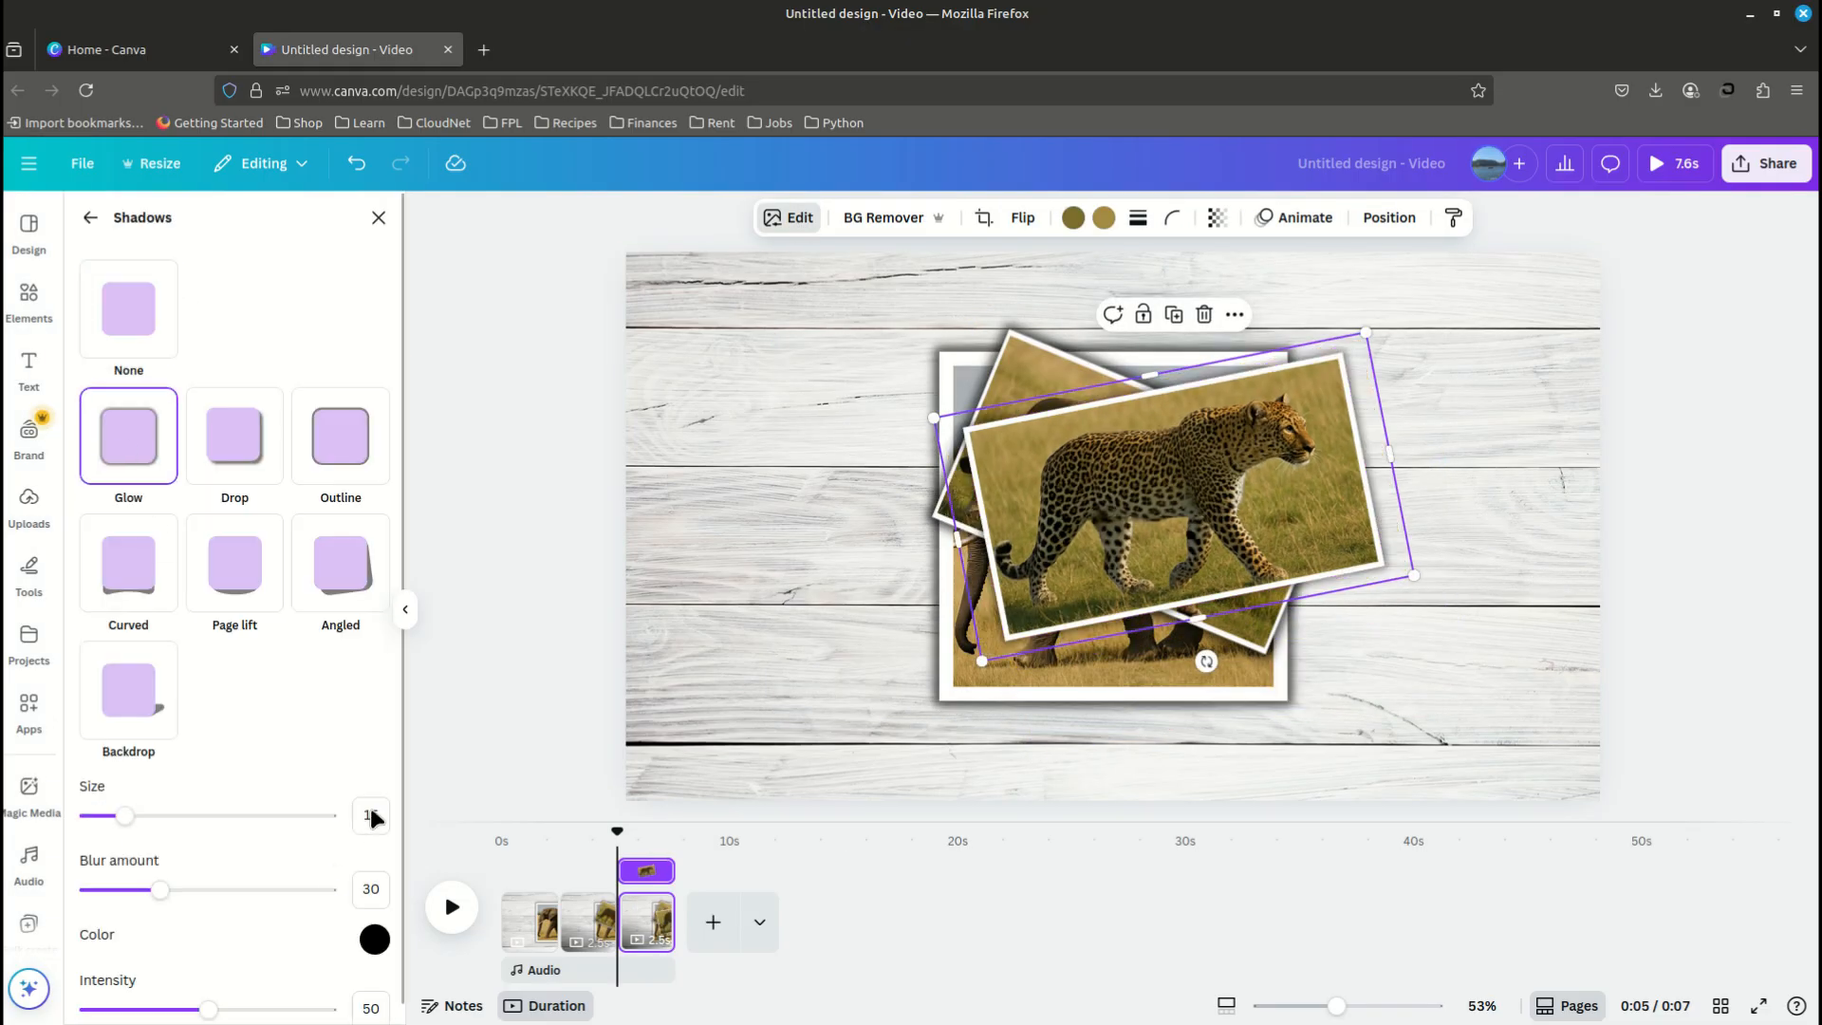
pyautogui.click(371, 815)
# - Set the leopard photo's glow blur amount to 40 and its intensity to 70
pyautogui.click(369, 894)
pyautogui.write('40')
pyautogui.scroll(-2, 362, 979)
pyautogui.click(362, 985)
pyautogui.write('70')
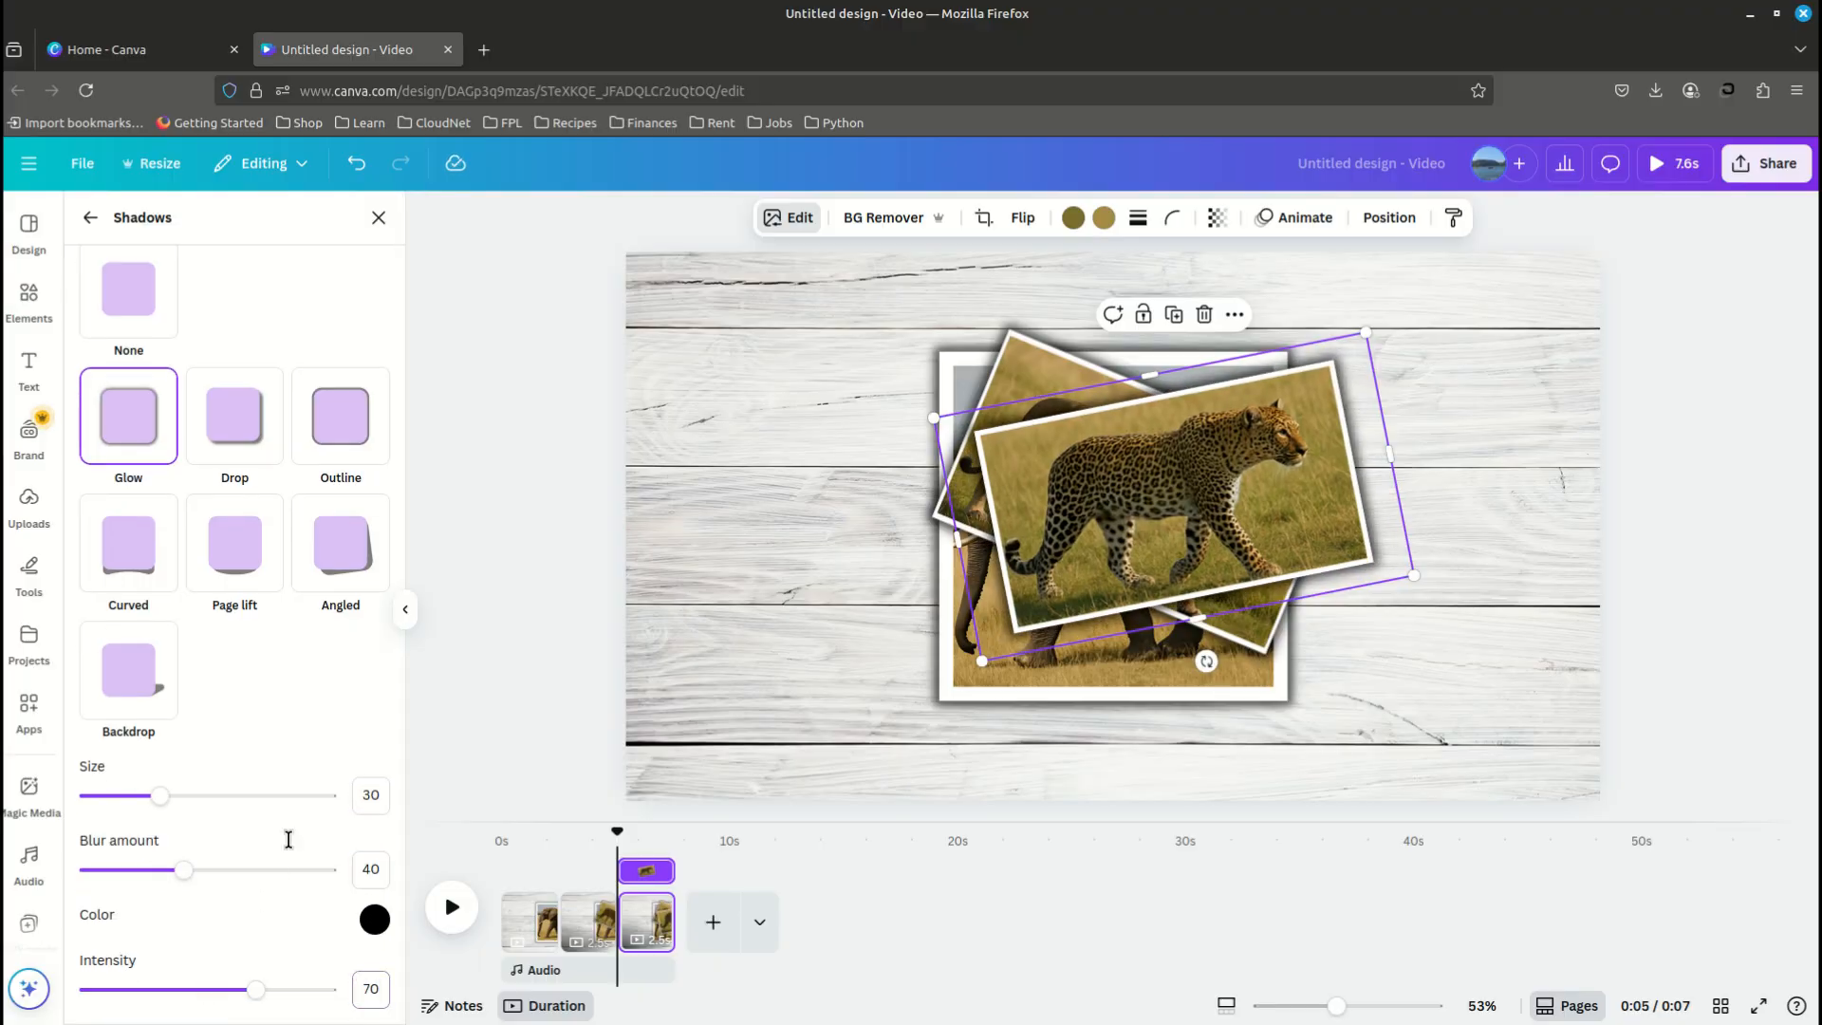
pyautogui.click(379, 219)
# - Give the leopard photo the Tumble animation on enter and raise its intensity to about three quarters
pyautogui.click(1317, 226)
pyautogui.scroll(-5, 339, 862)
pyautogui.click(340, 861)
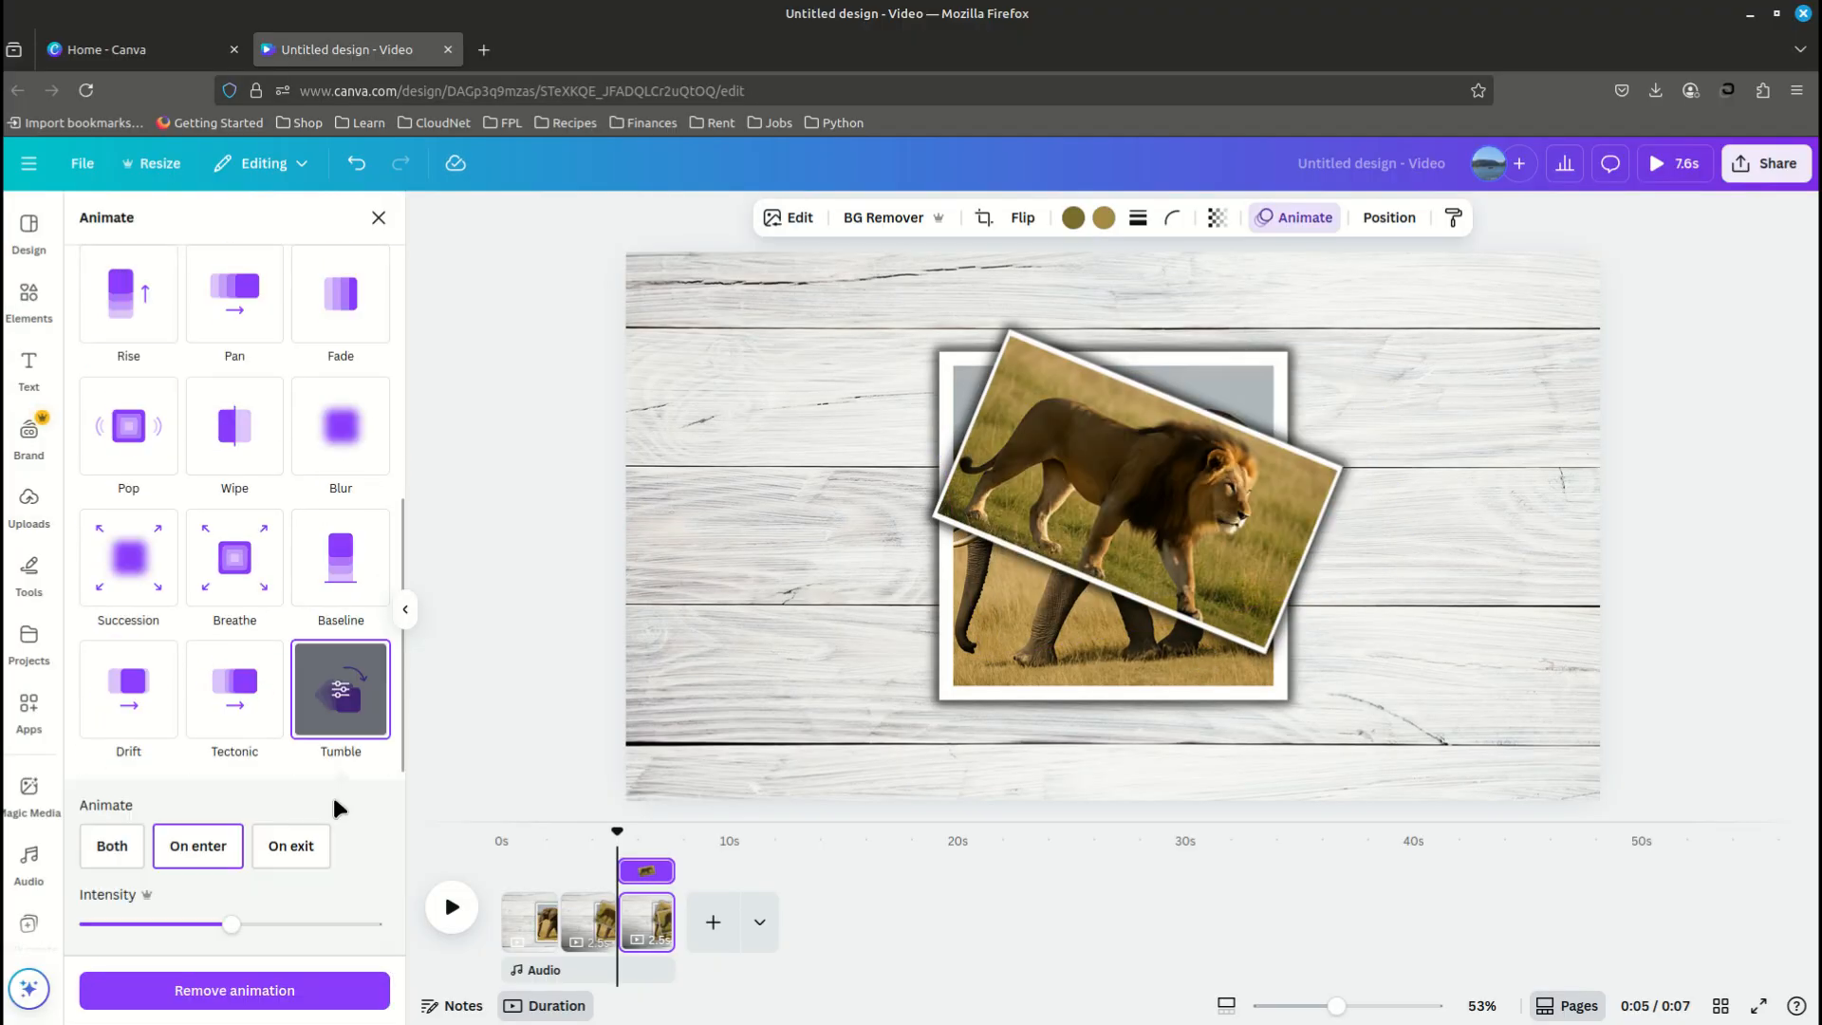
pyautogui.moveTo(230, 918); pyautogui.dragTo(299, 920)
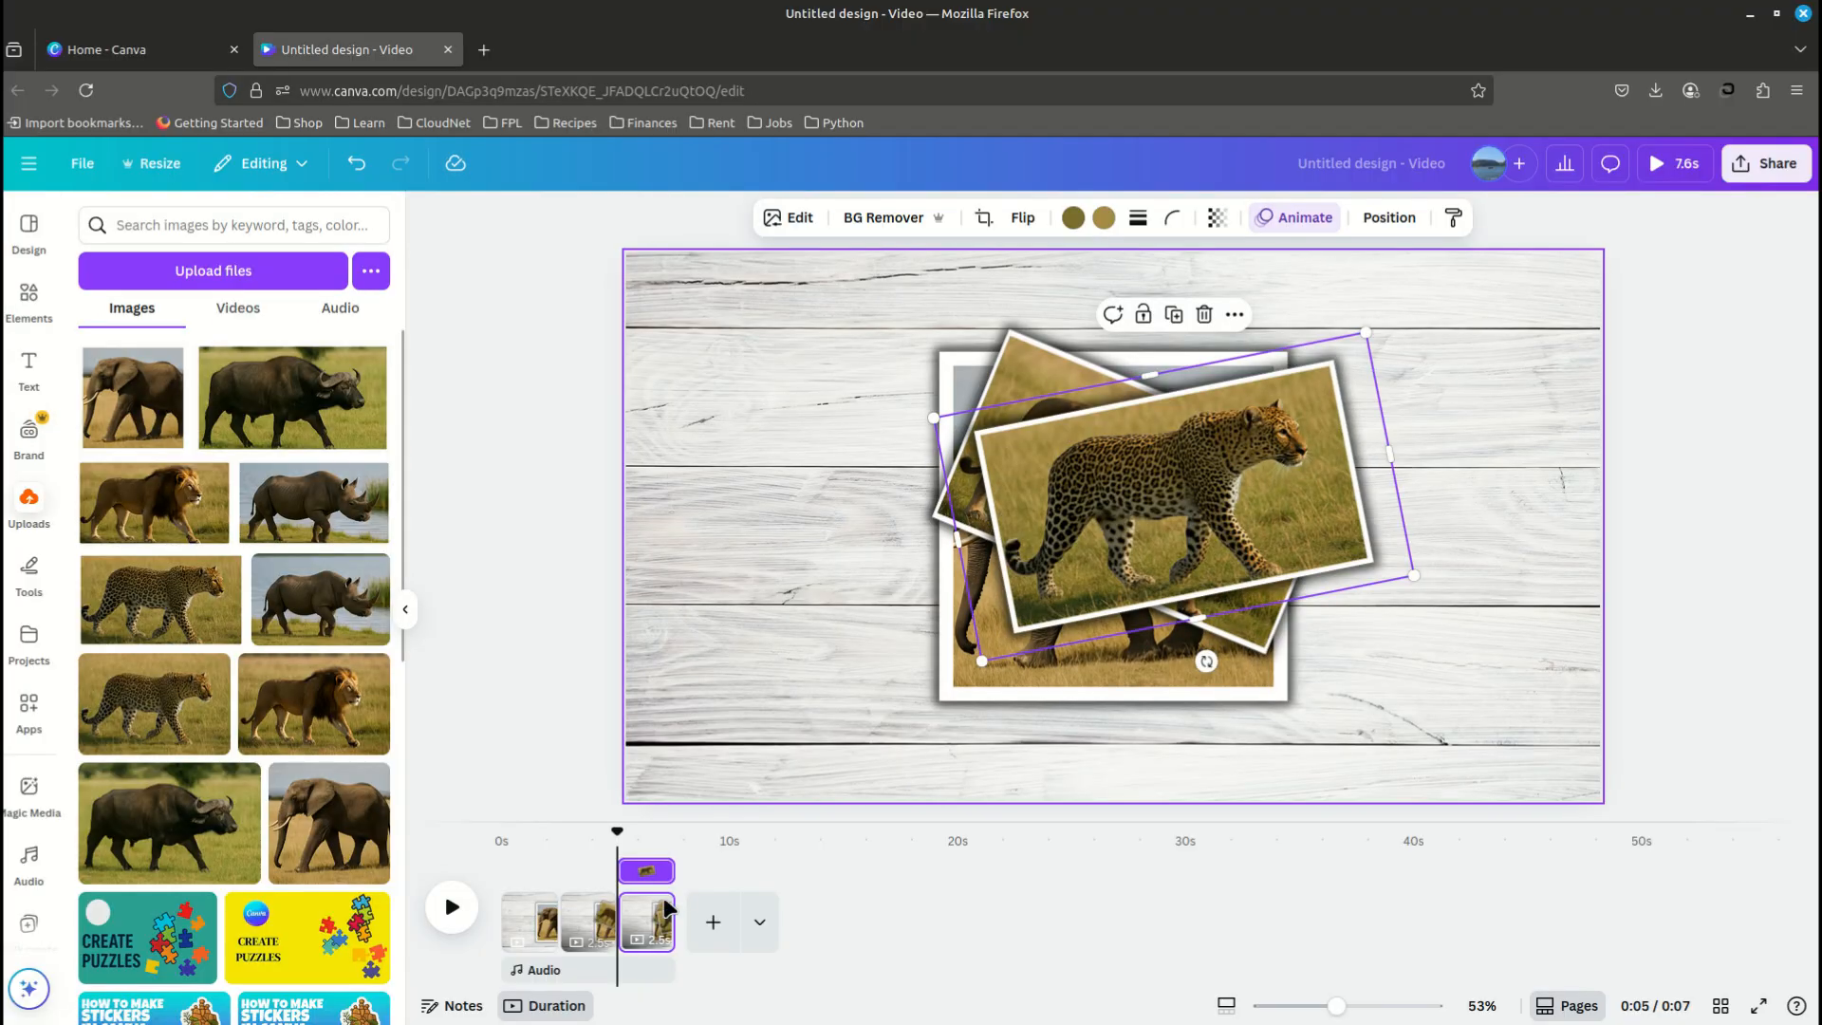
pyautogui.rightClick(639, 319)
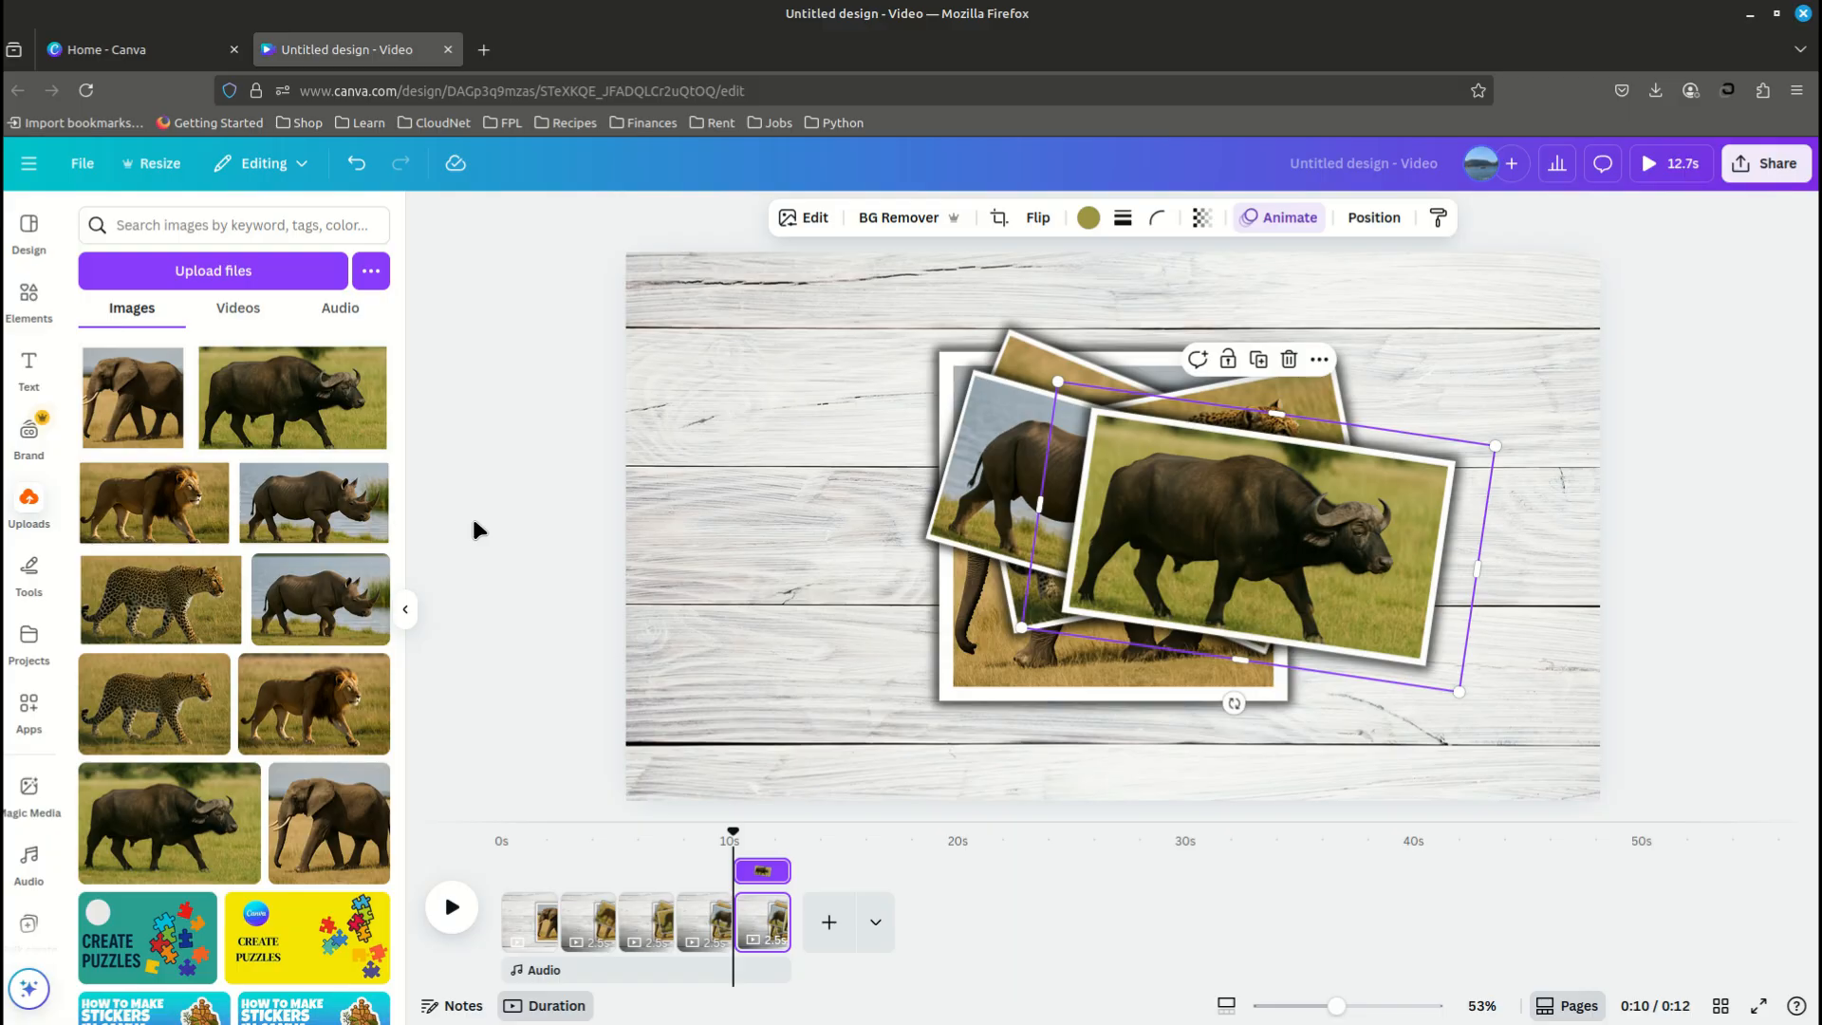
# - Add a Match & Move transition between the first and second pages and set its duration to 0.8 seconds
pyautogui.click(559, 940)
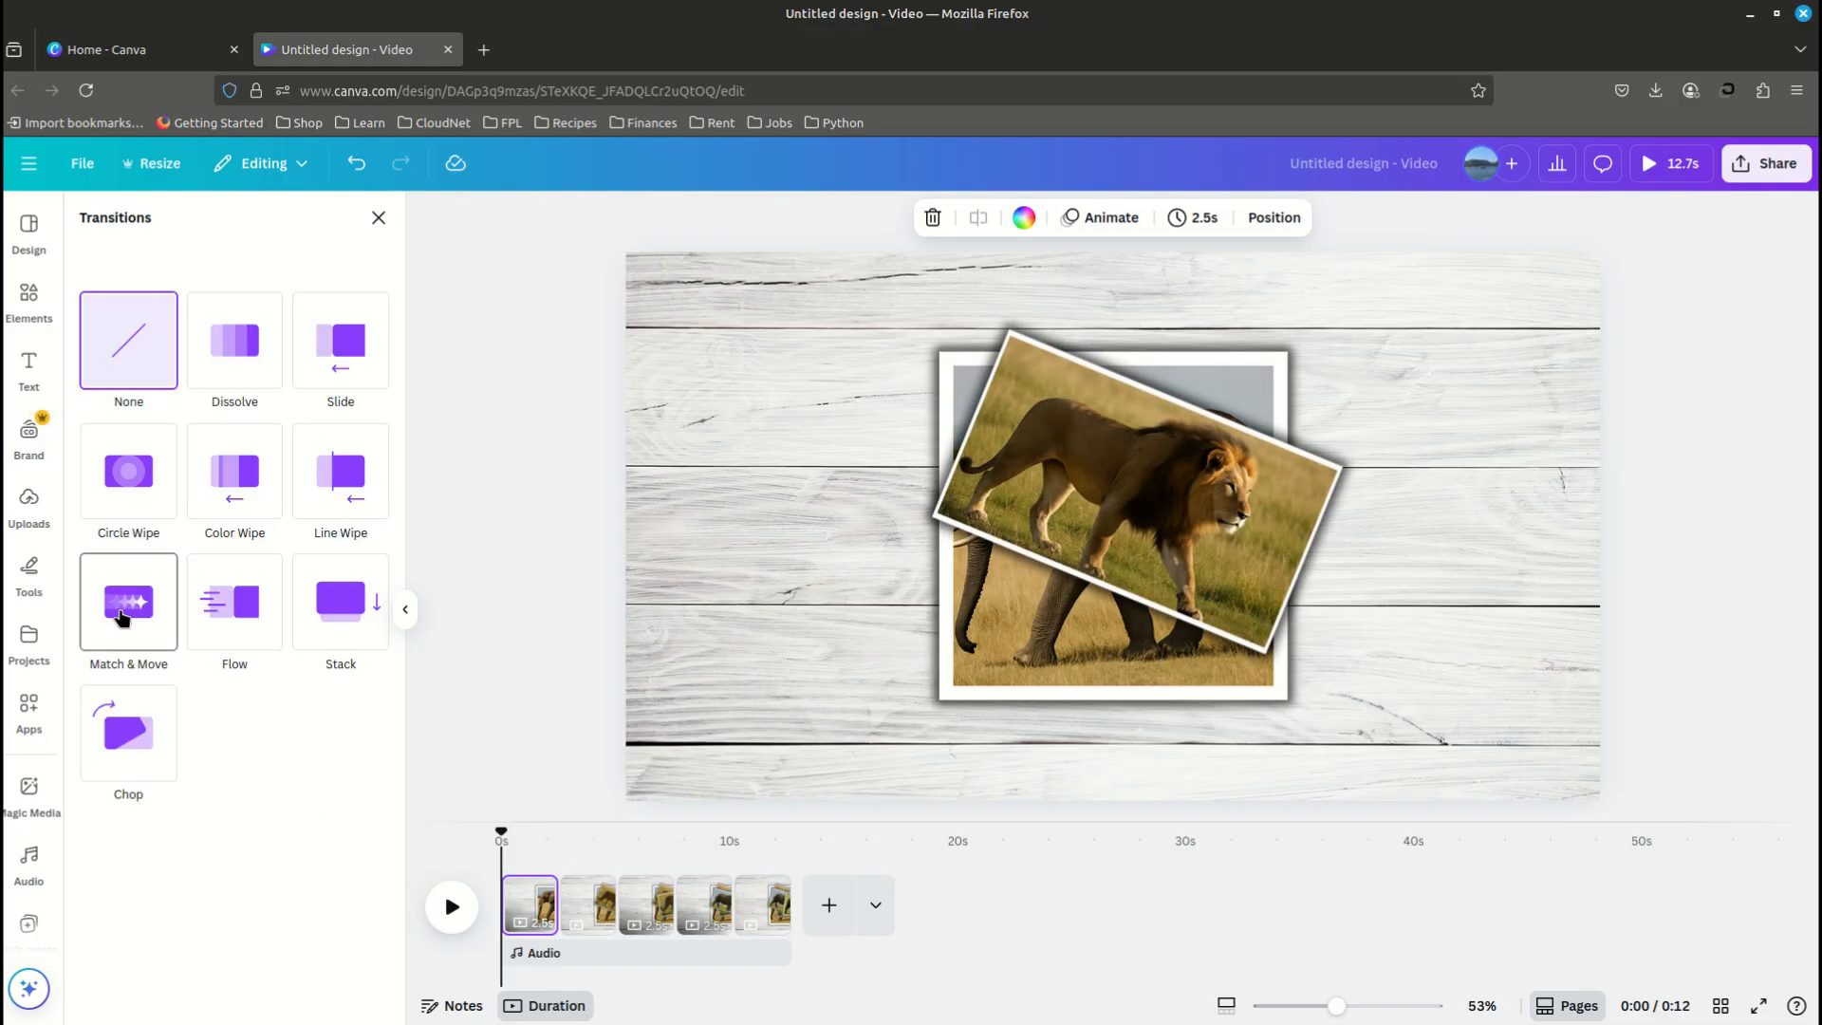
pyautogui.click(121, 617)
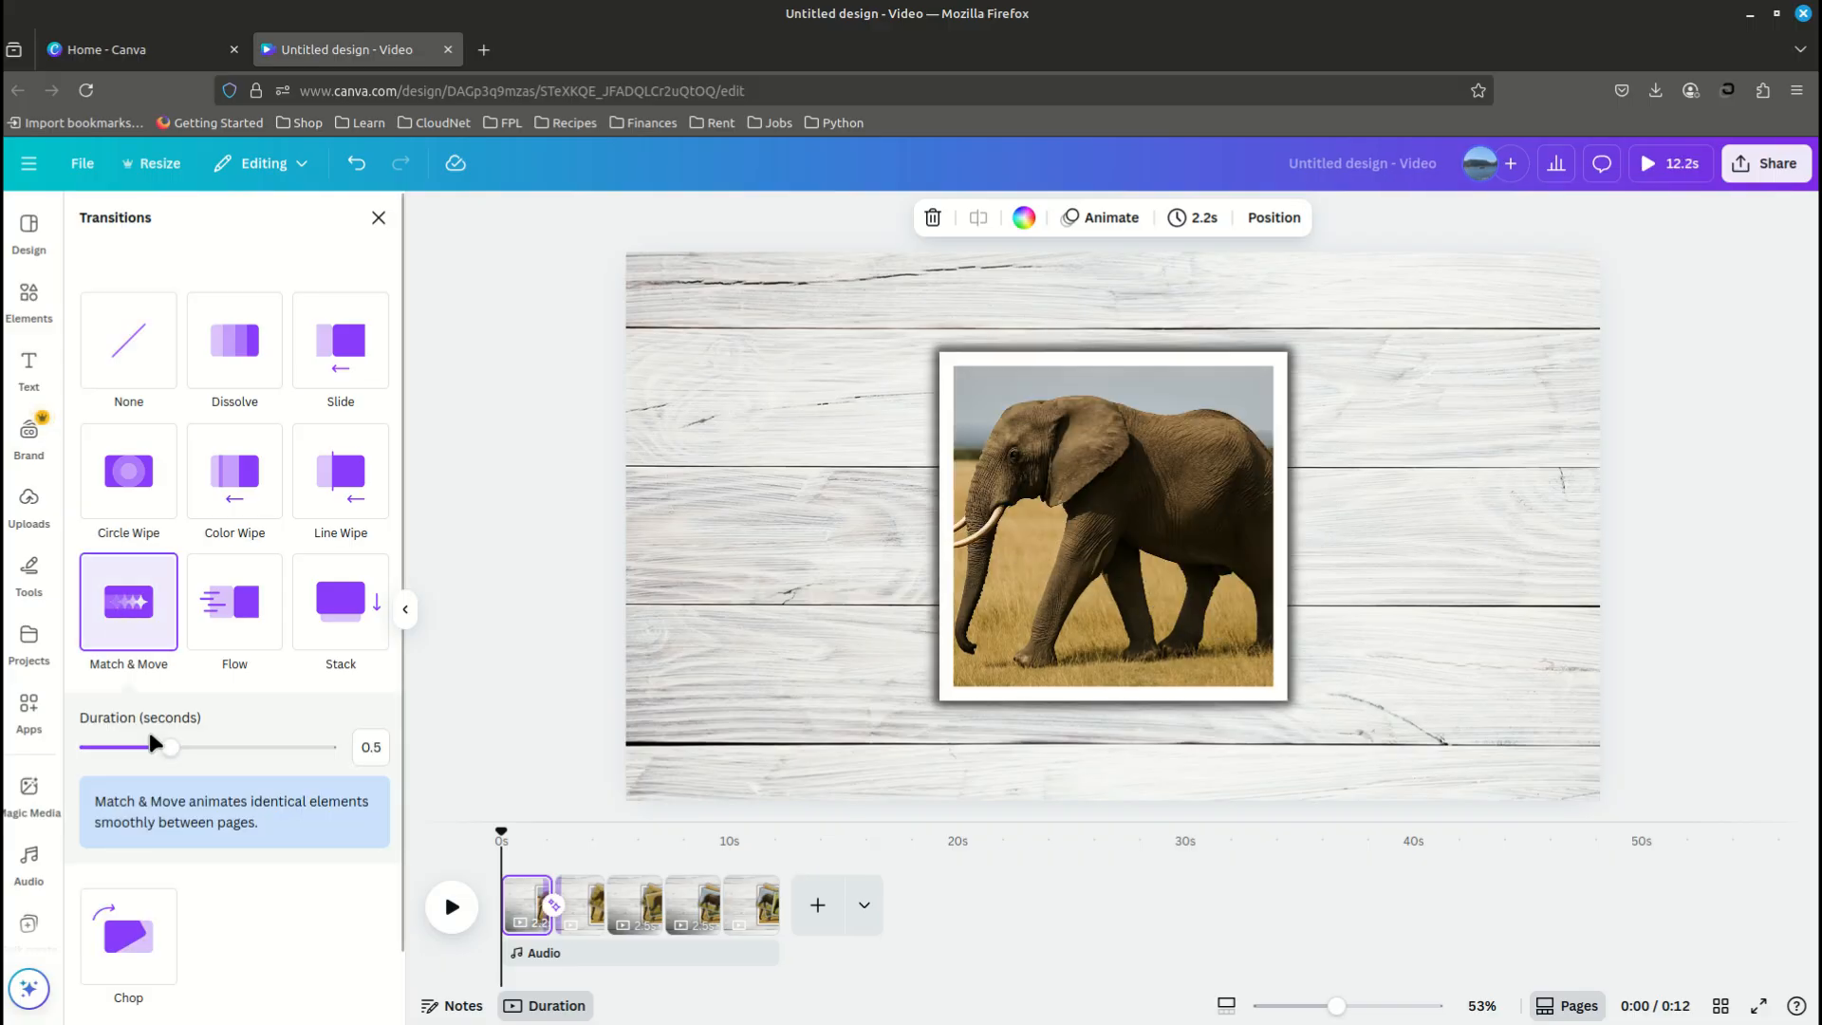
pyautogui.moveTo(171, 747); pyautogui.dragTo(242, 749)
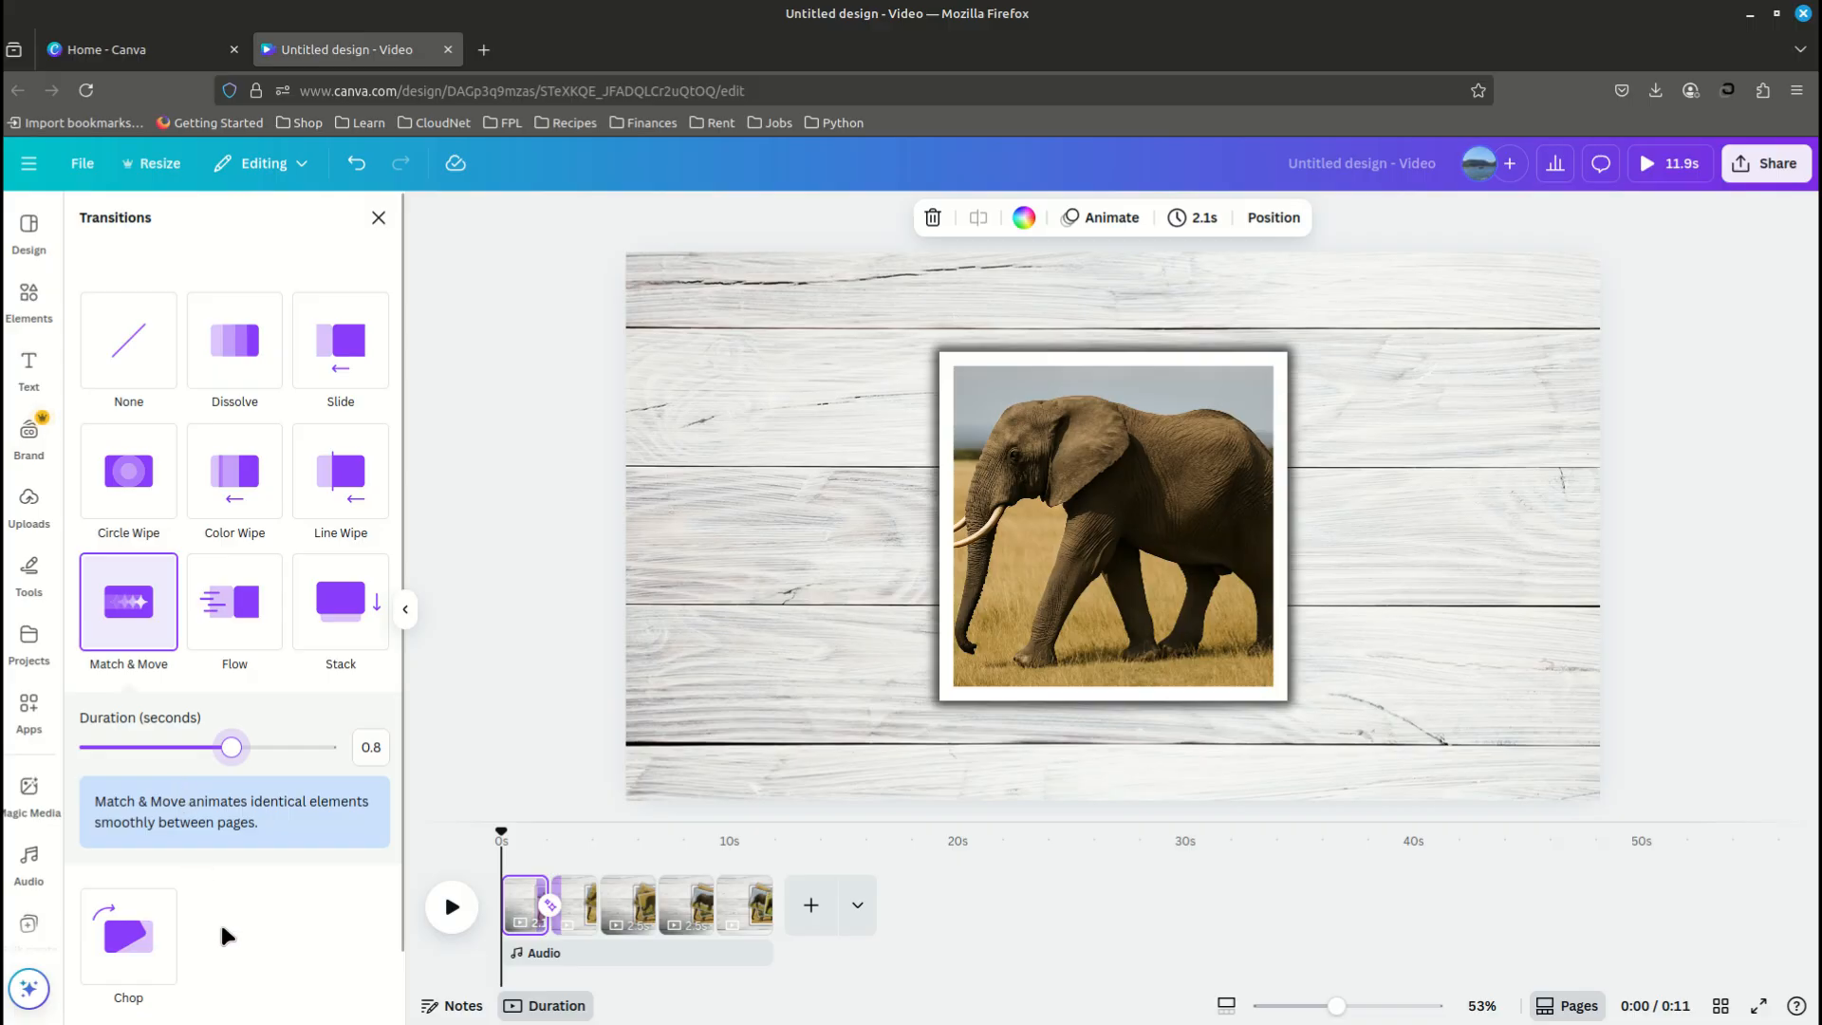